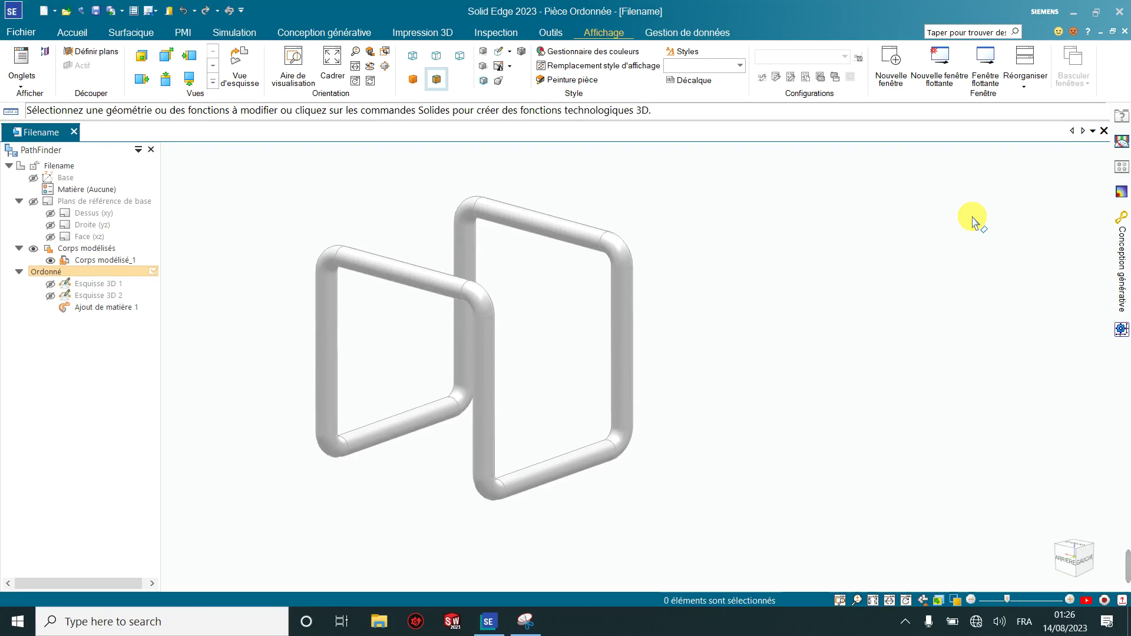
- Create a new part from iso metric part.par, view it from the front, and start a 3D sketch
click(78, 35)
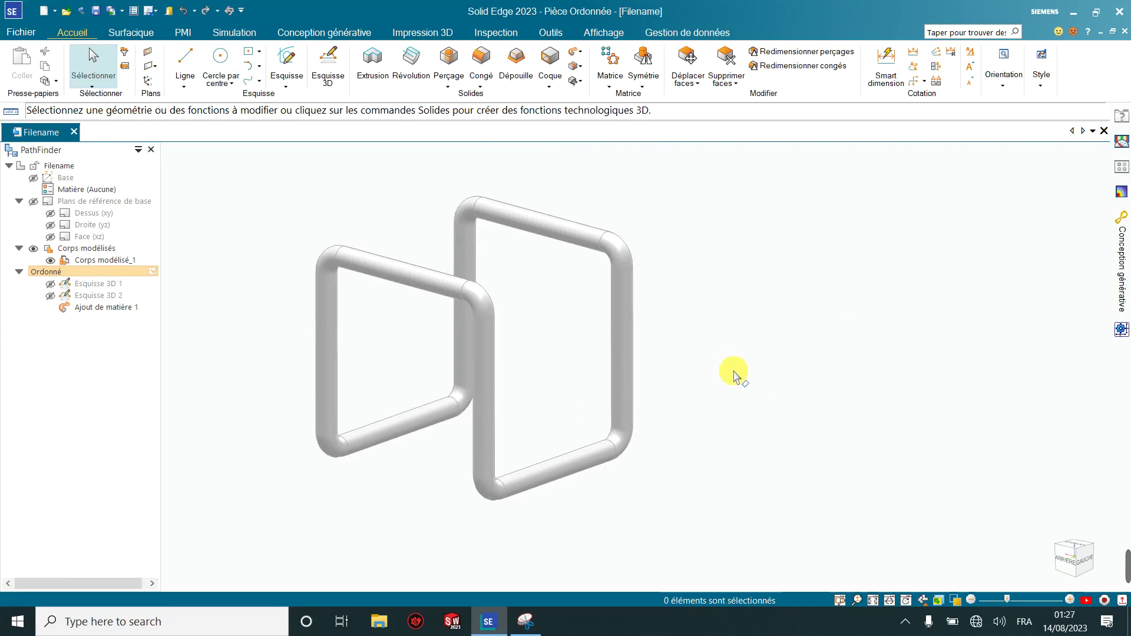
mouse_move(733, 376)
middle_down()
mouse_move(741, 357)
mouse_move(719, 330)
mouse_move(642, 330)
mouse_move(669, 384)
mouse_move(717, 328)
mouse_move(689, 379)
mouse_move(686, 354)
middle_up()
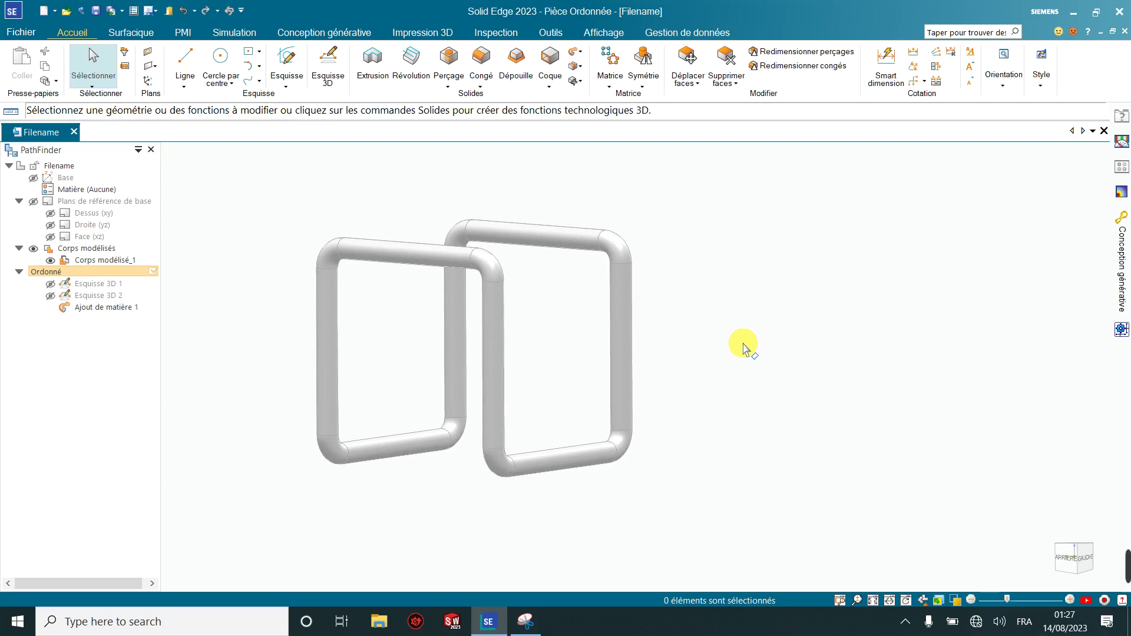
key(ctrl+n)
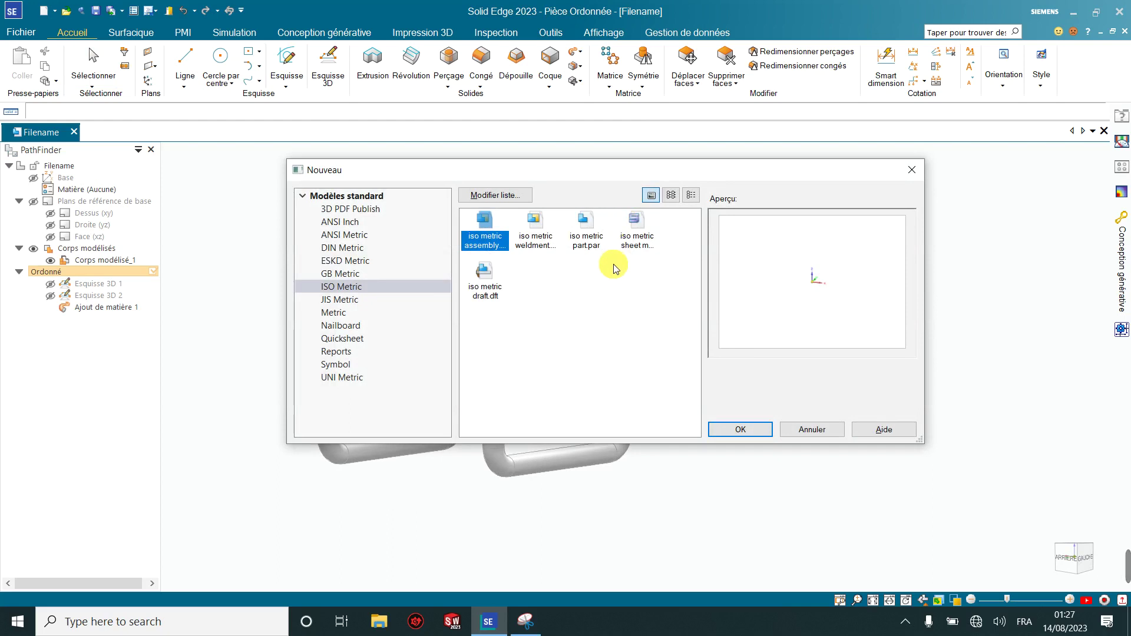
click(597, 242)
click(738, 432)
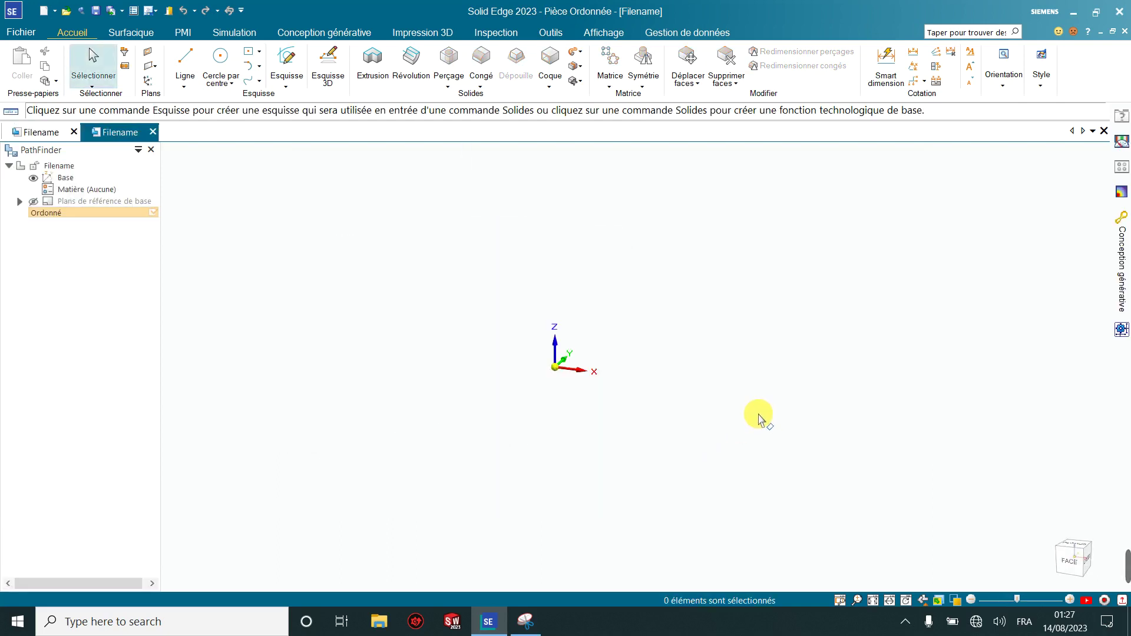
click(1068, 560)
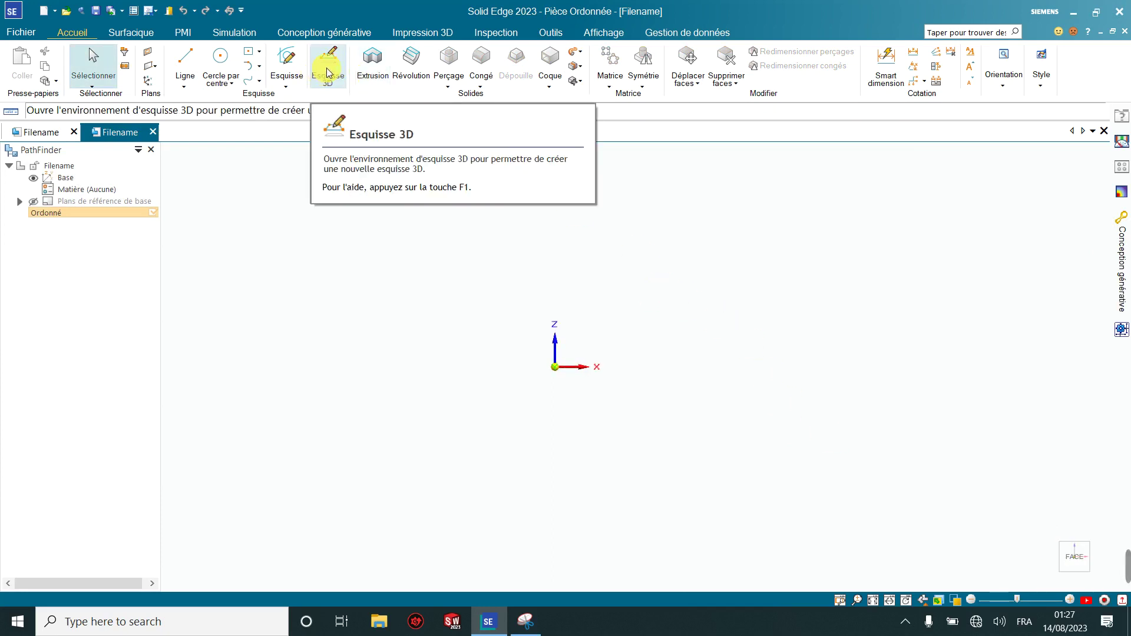
click(328, 72)
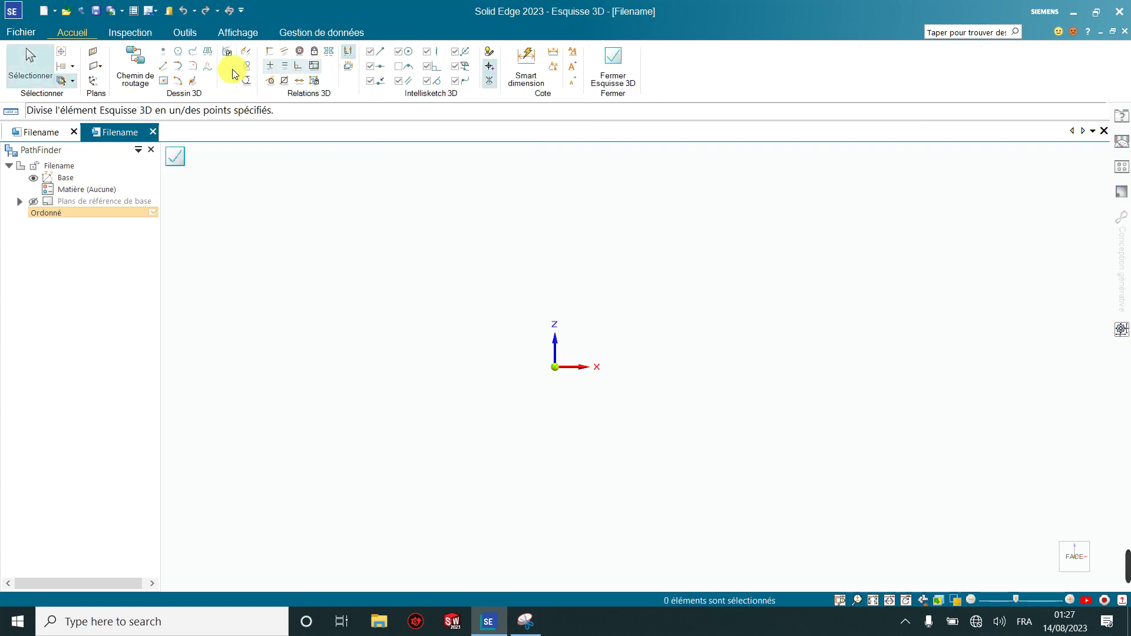
- Draw the first rectangular loop's upright, top and down lines with Ligne 3D
click(165, 67)
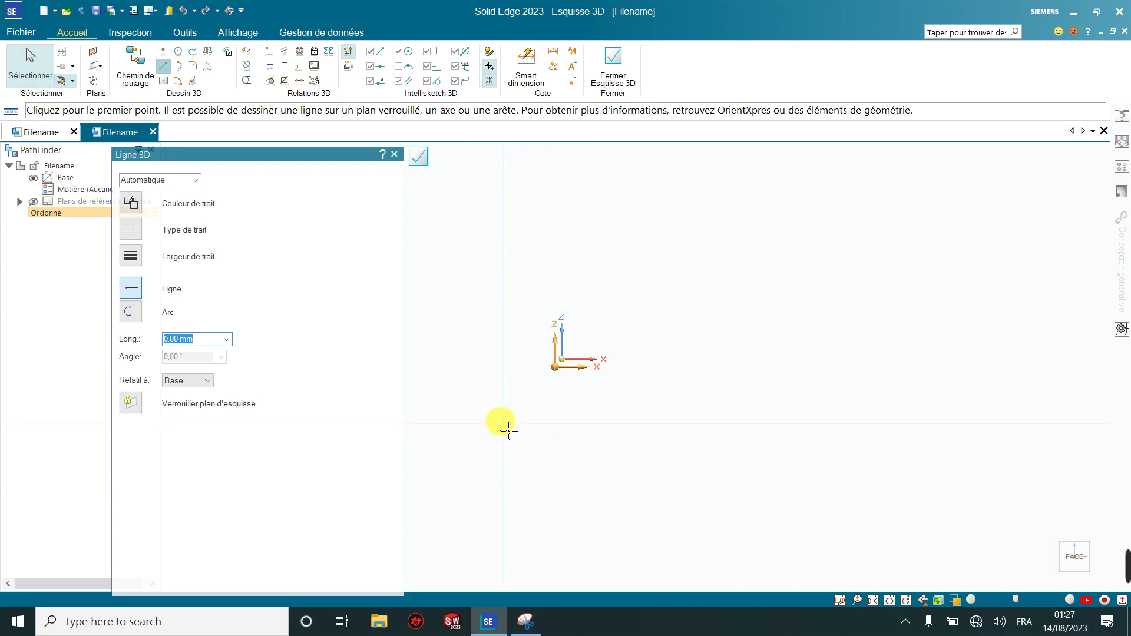
click(502, 444)
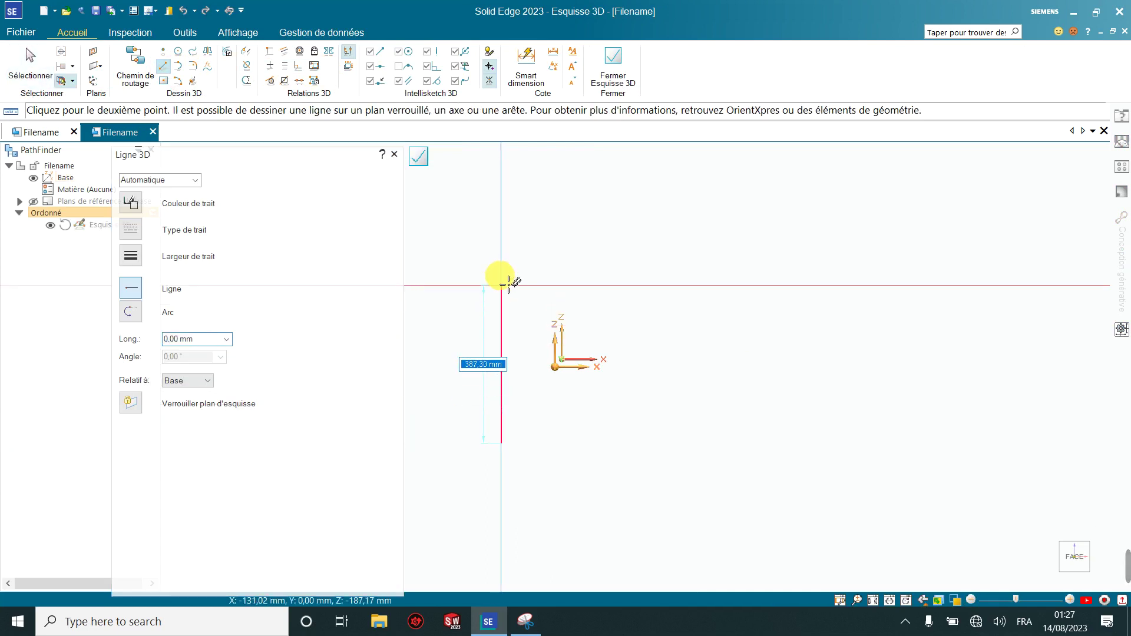
click(502, 267)
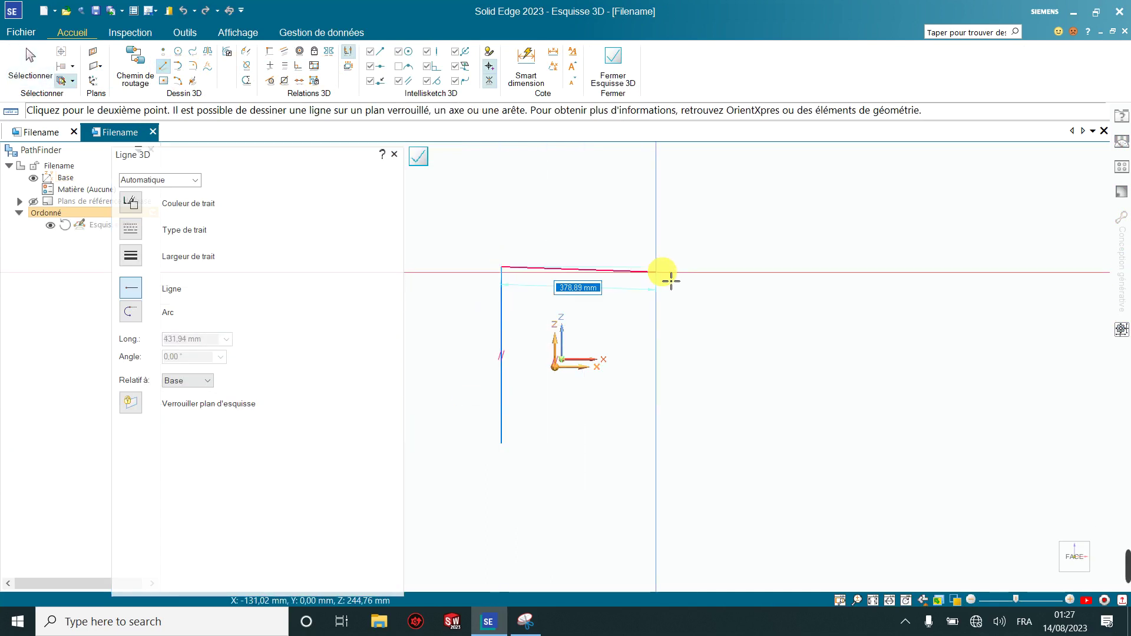
click(684, 268)
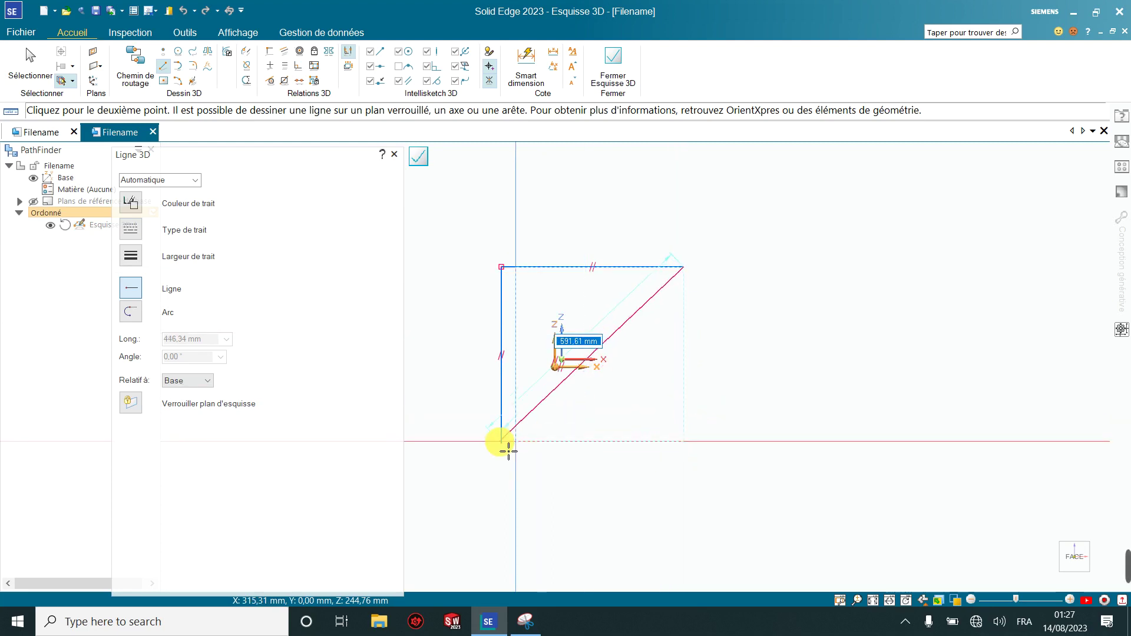
click(687, 445)
- From the right-side view, draw the second loop's bottom line and upright
middle_drag(737, 446, 787, 457)
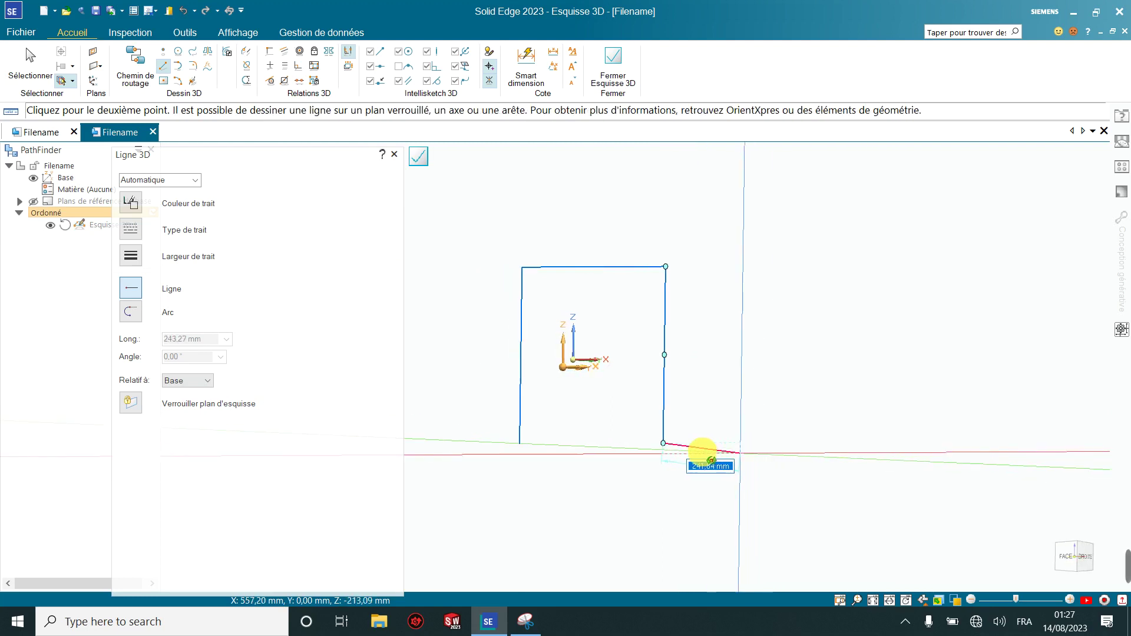
mouse_move(702, 452)
middle_down()
mouse_move(652, 467)
mouse_move(1073, 555)
middle_up()
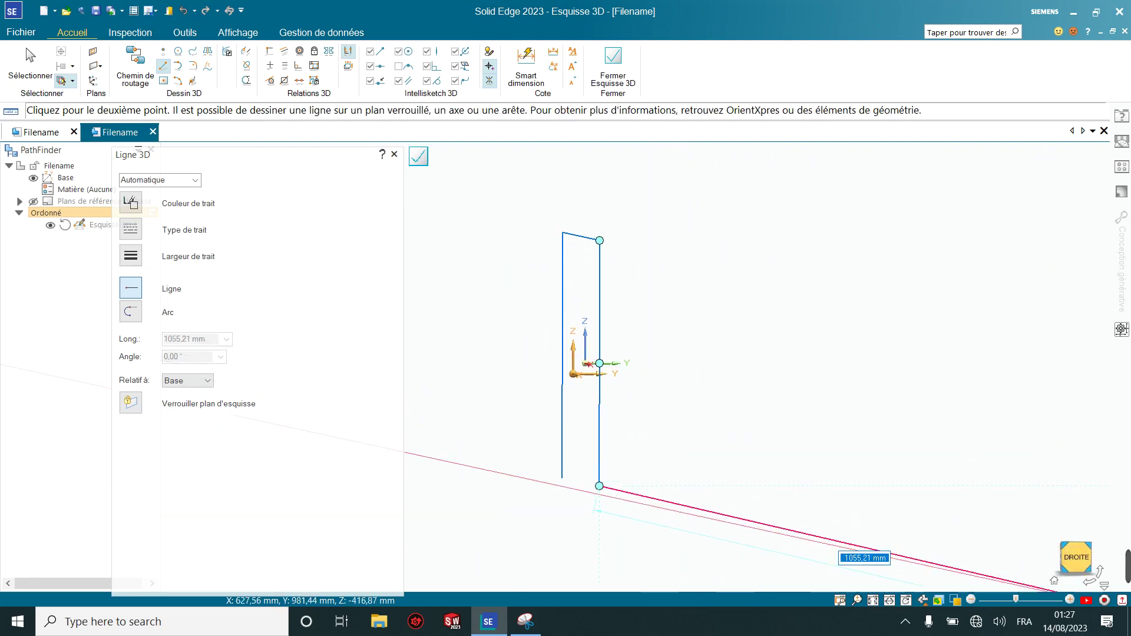
click(1077, 557)
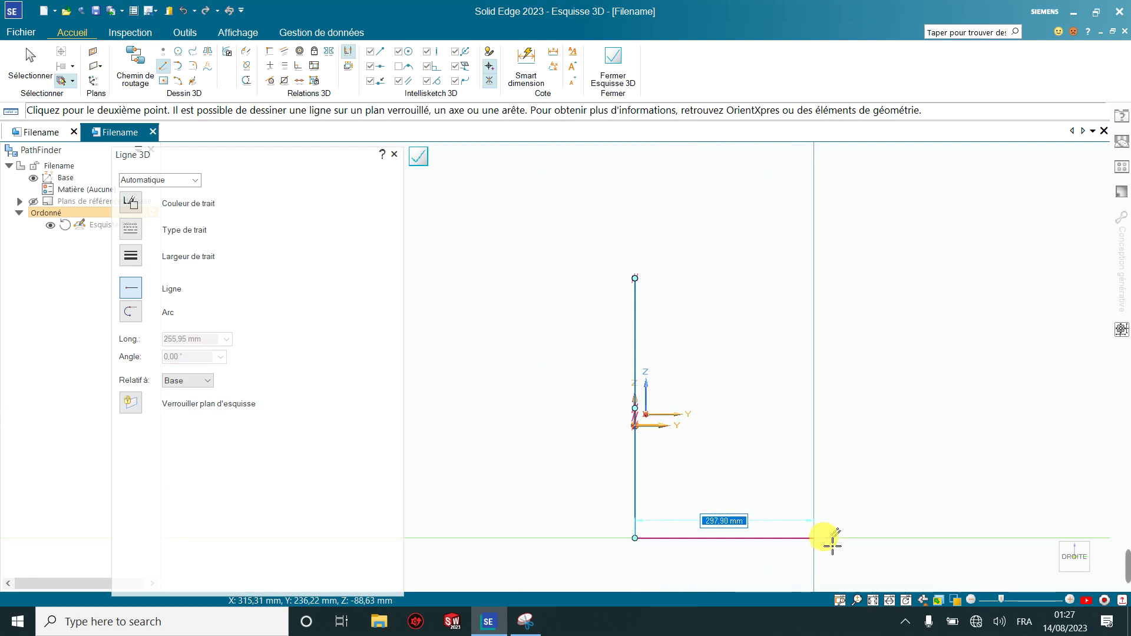
click(847, 534)
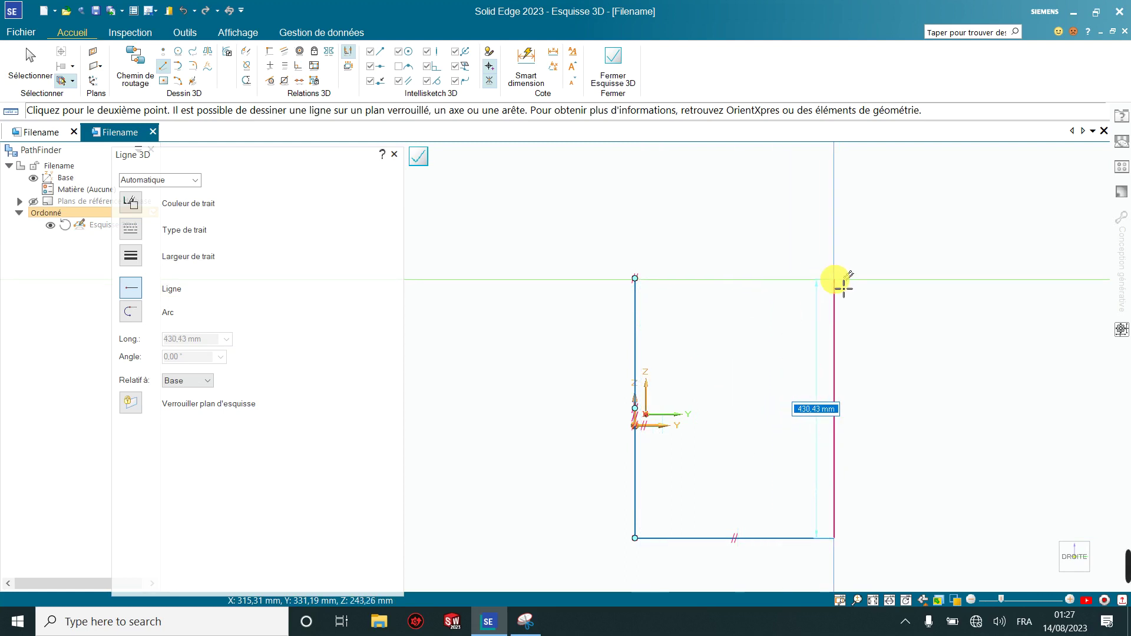
click(849, 293)
- Orbit to the last corner, draw the second loop's closing line, and finish the path
middle_drag(814, 293, 724, 335)
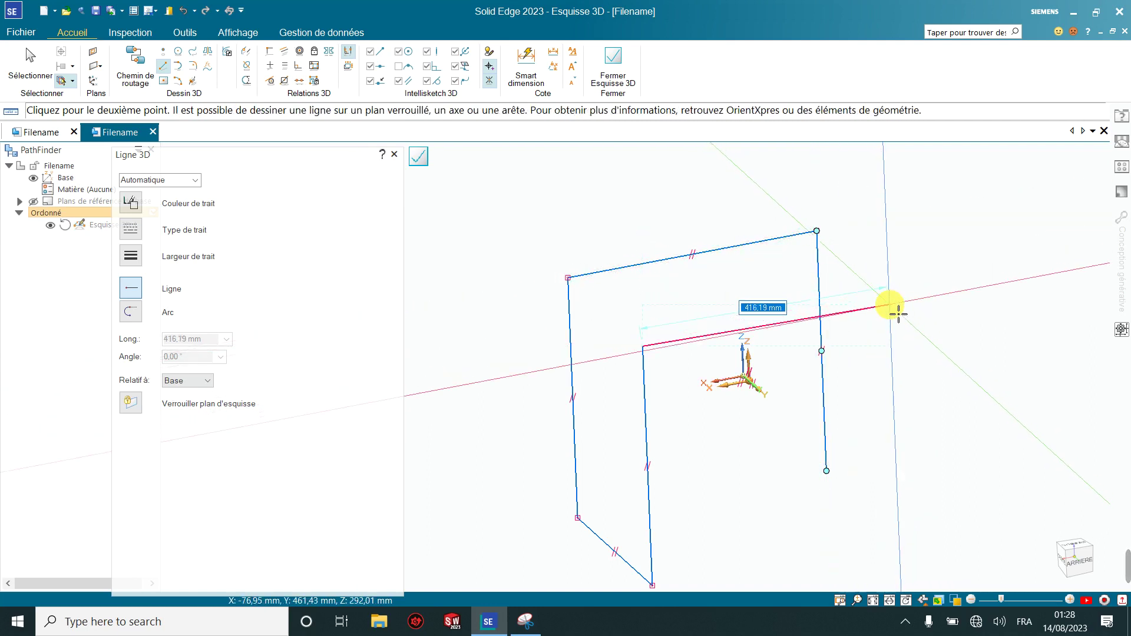
mouse_move(886, 303)
middle_down()
mouse_move(886, 386)
mouse_move(865, 392)
mouse_move(876, 366)
mouse_move(888, 480)
mouse_move(871, 493)
middle_up()
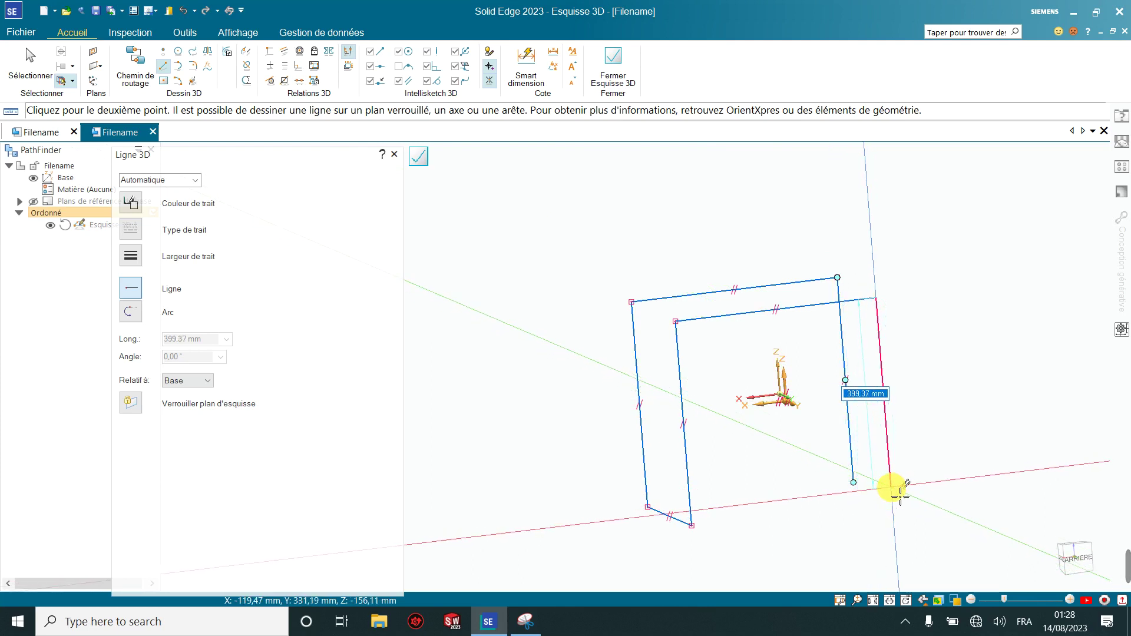
mouse_move(899, 494)
middle_down()
mouse_move(757, 475)
mouse_move(758, 501)
middle_up()
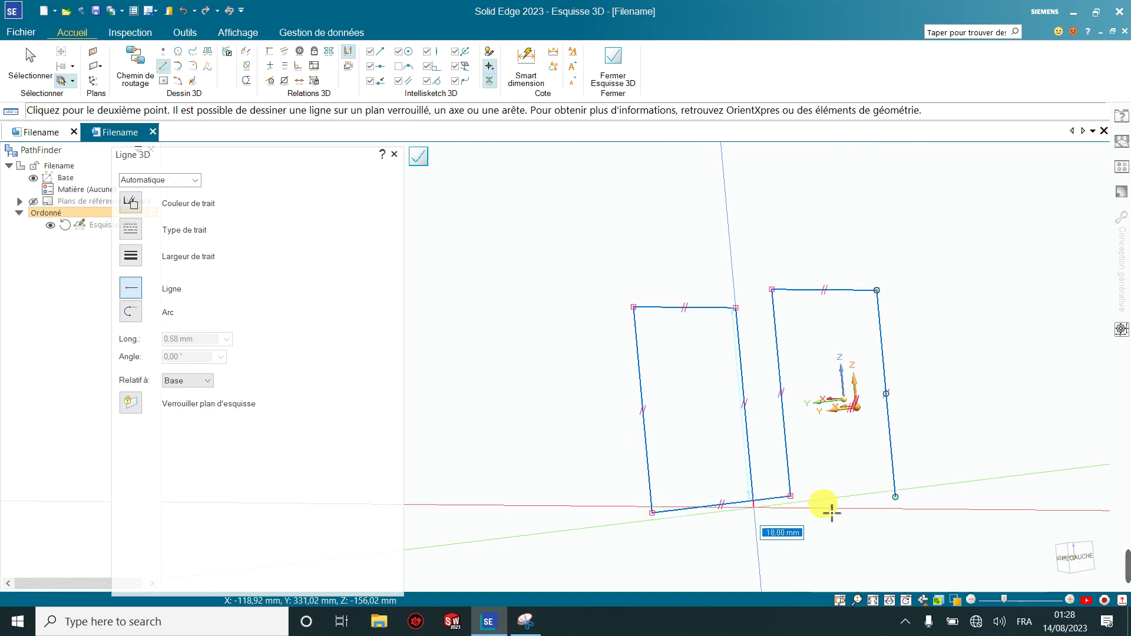
scroll(899, 503, down, 2)
mouse_move(898, 500)
middle_down()
mouse_move(848, 523)
mouse_move(888, 518)
middle_up()
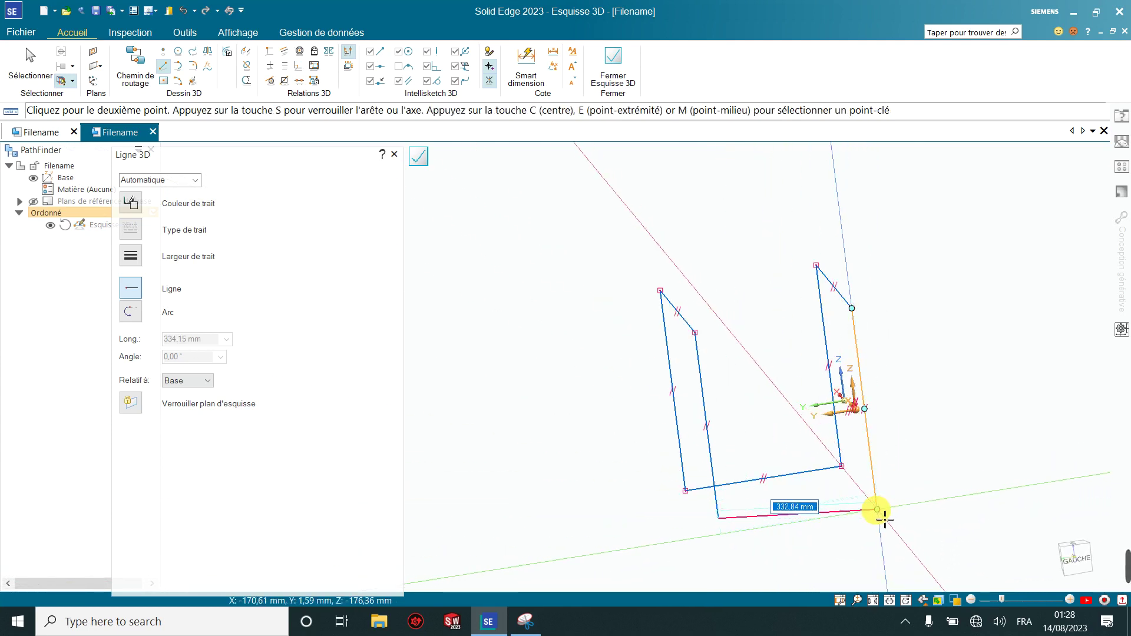
click(877, 510)
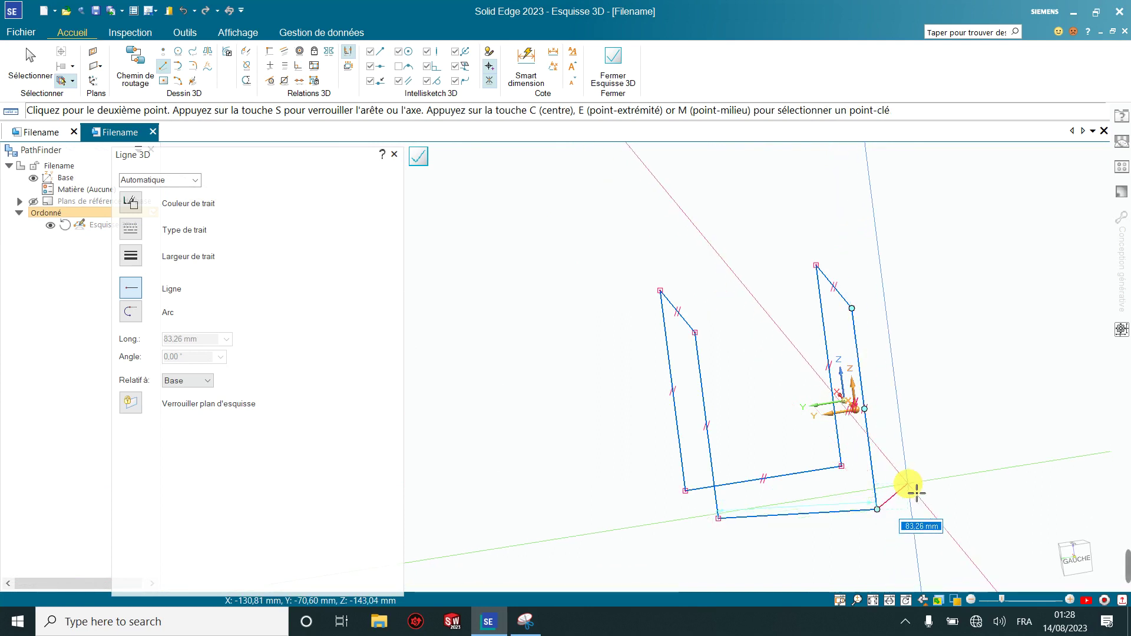
key(Escape)
mouse_move(926, 480)
middle_down()
mouse_move(966, 439)
mouse_move(1090, 463)
mouse_move(1001, 459)
mouse_move(992, 471)
mouse_move(984, 449)
mouse_move(1007, 429)
mouse_move(1034, 436)
mouse_move(1017, 442)
middle_up()
scroll(991, 471, up, 4)
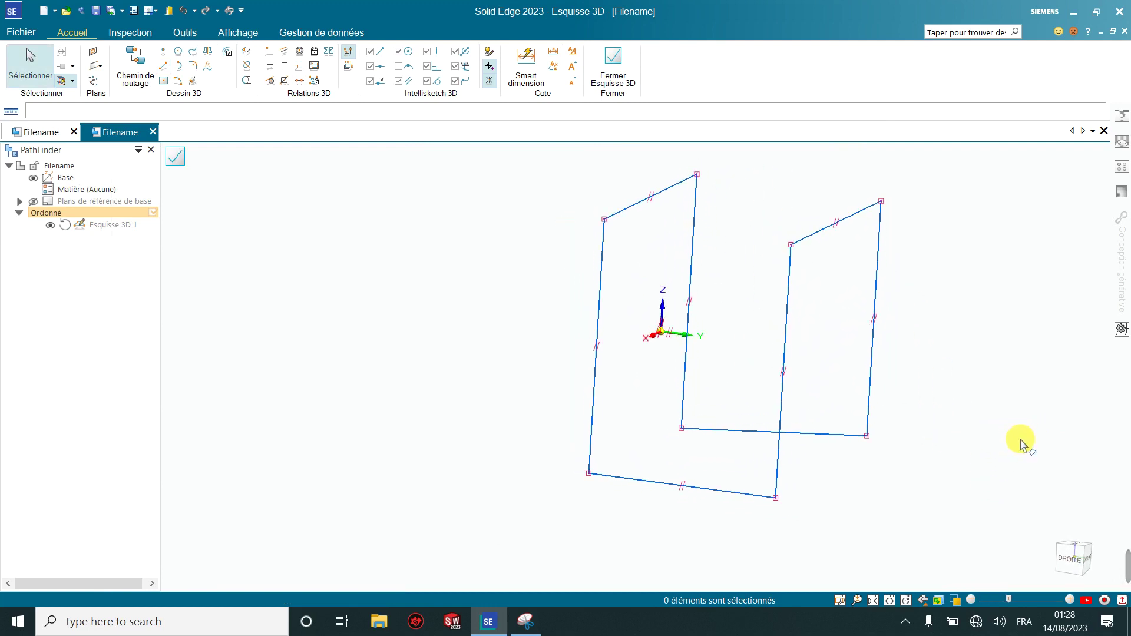
scroll(977, 433, down, 2)
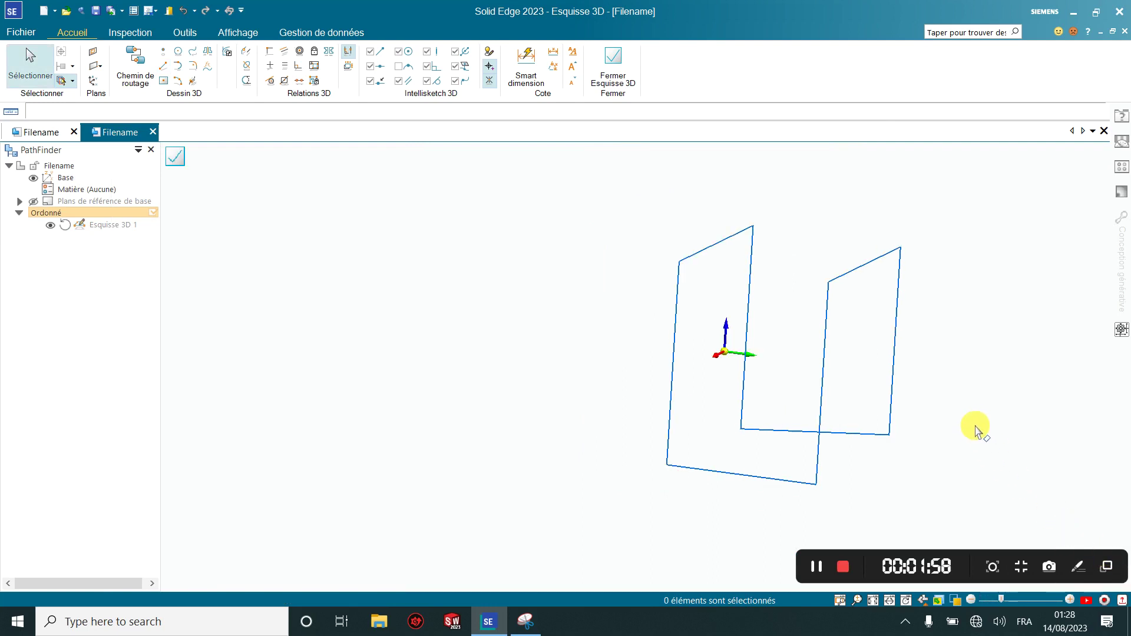
scroll(974, 425, up, 3)
scroll(974, 424, down, 1)
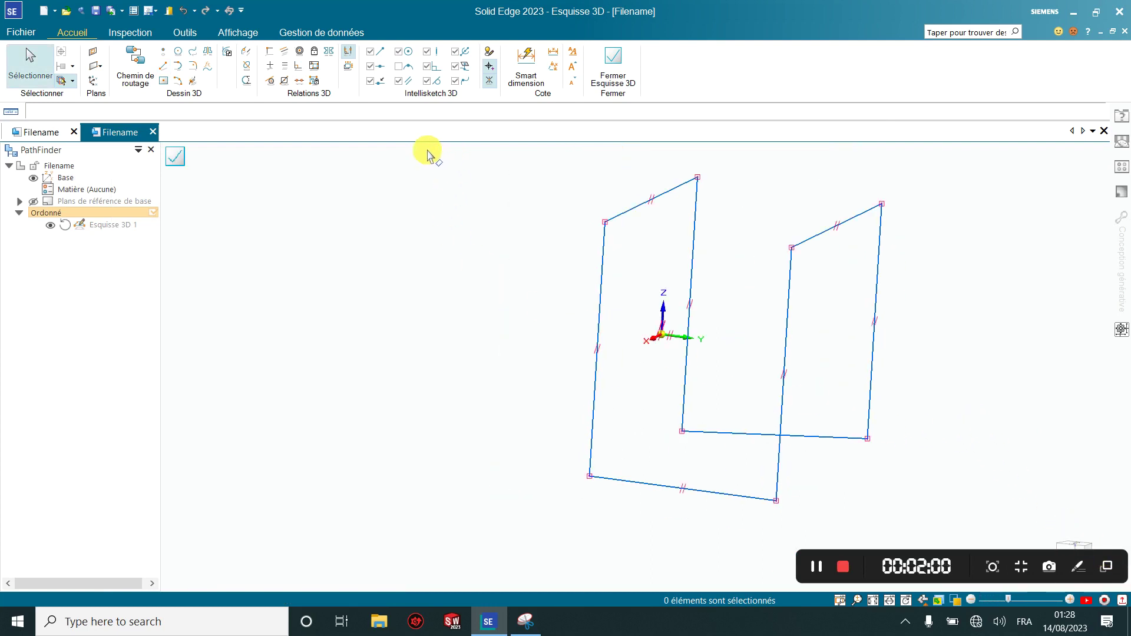
- Dimension the bottom edge and both loops' vertical edges to 250 mm
click(526, 70)
scroll(476, 271, down, 2)
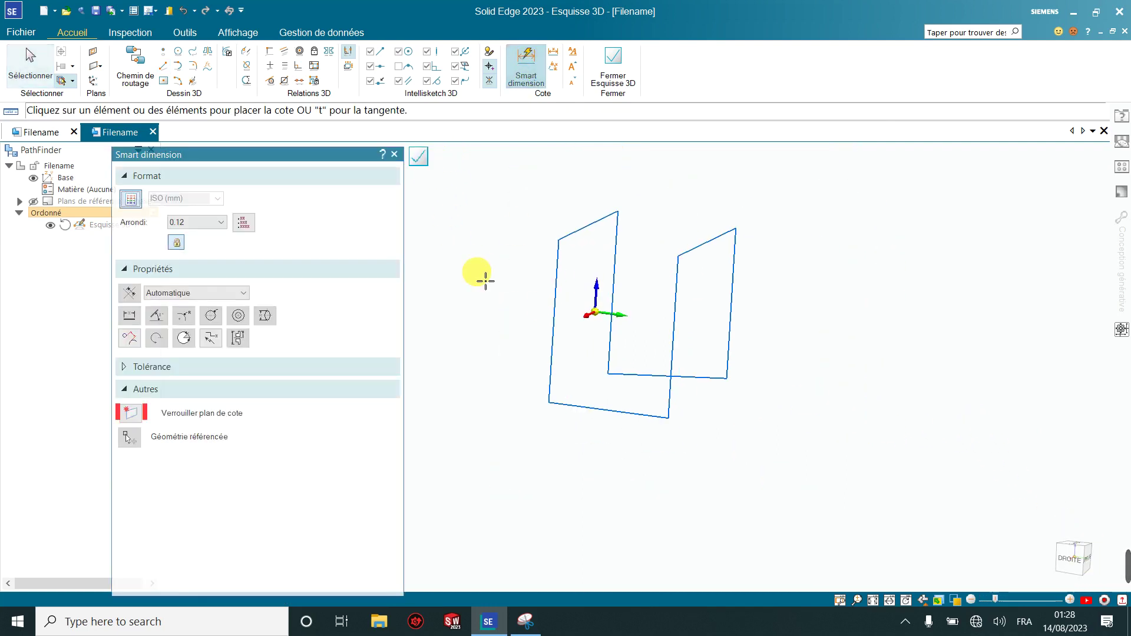
click(607, 419)
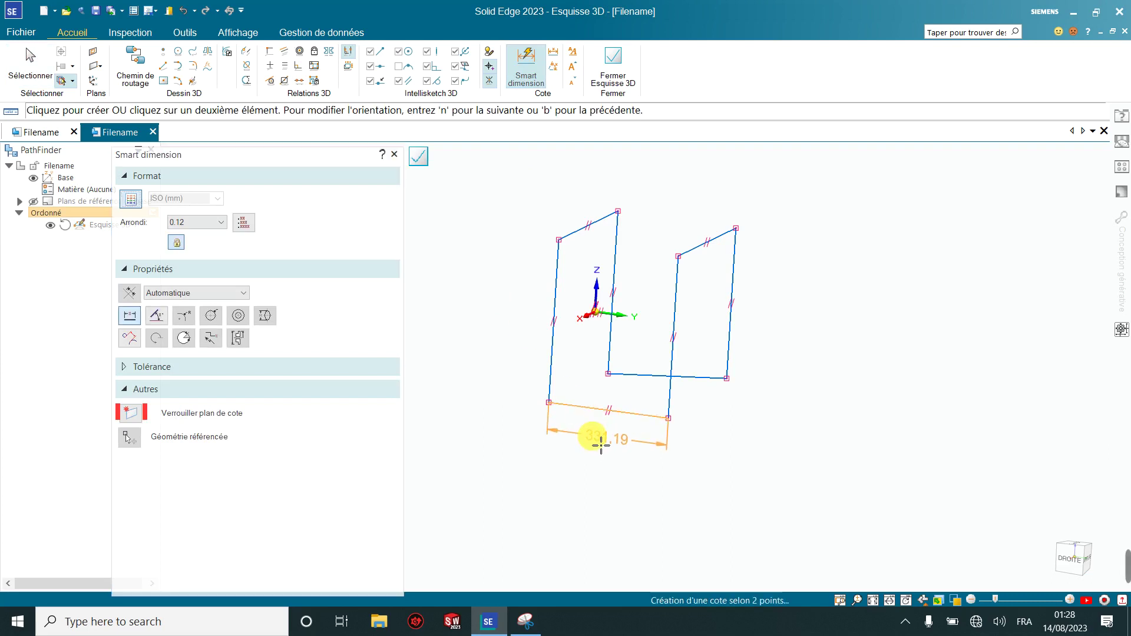
click(600, 446)
text(25)
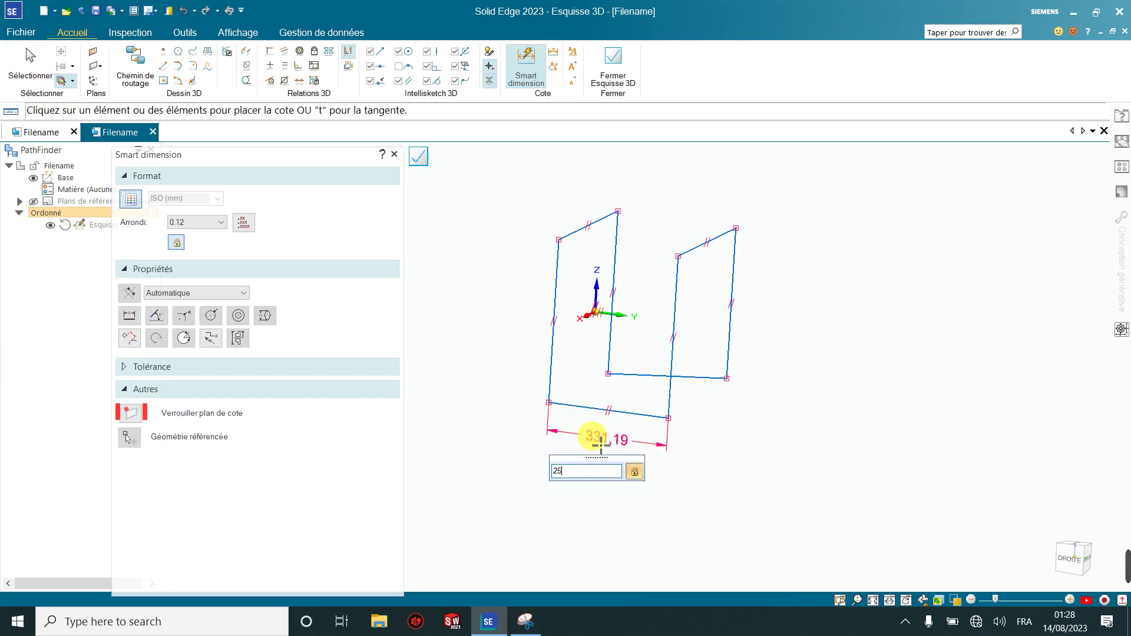
text(0)
key(Return)
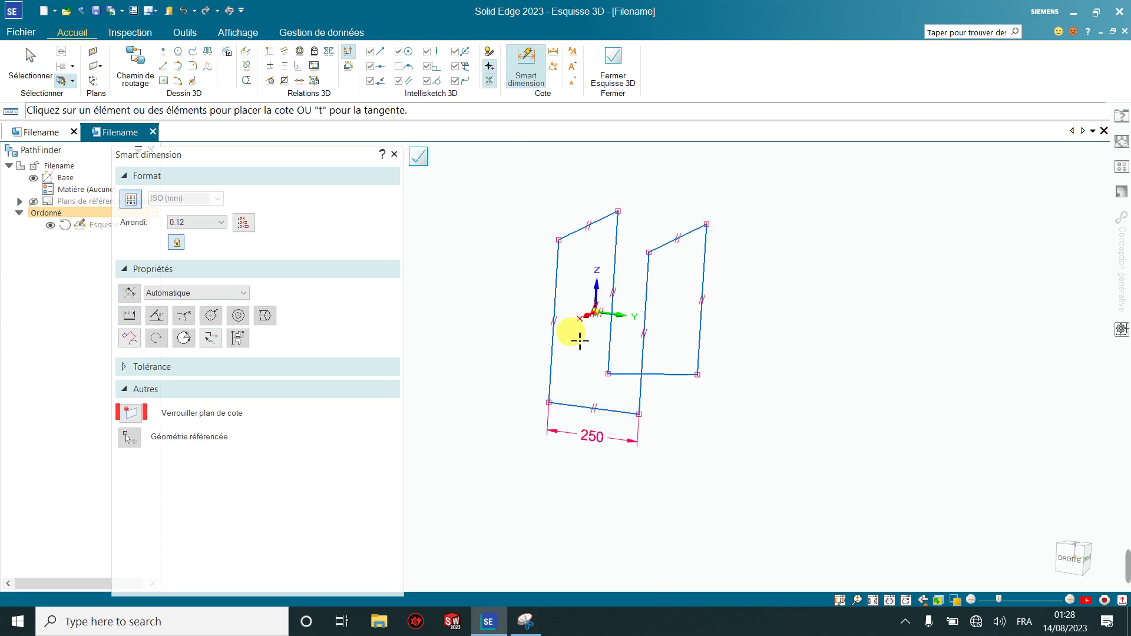
click(565, 313)
click(515, 312)
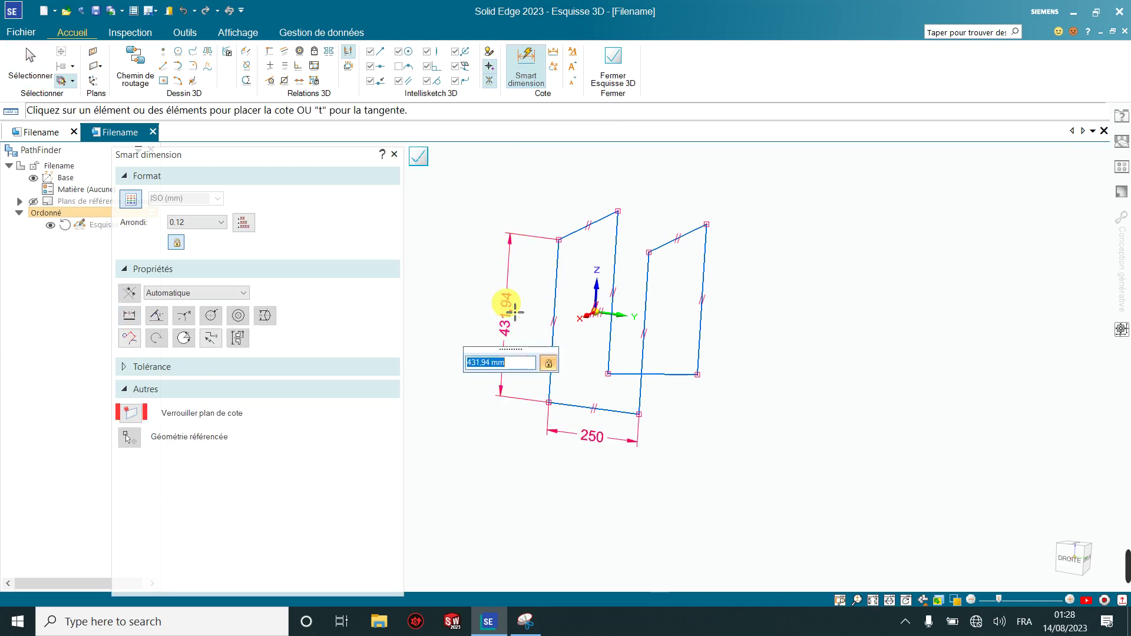
text(250)
key(Return)
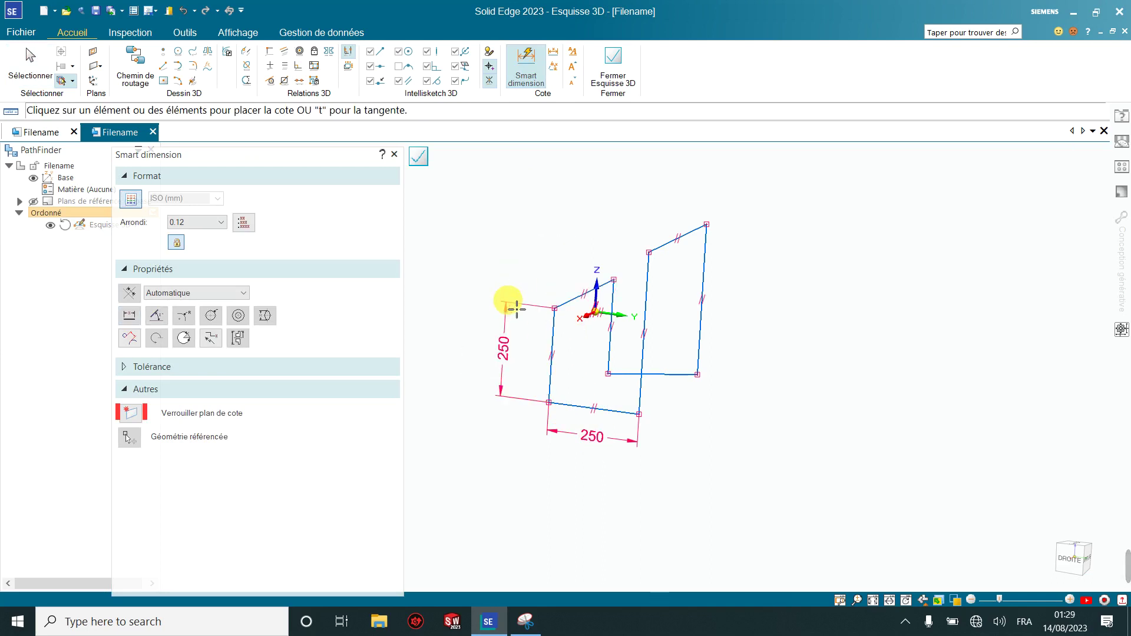
click(652, 363)
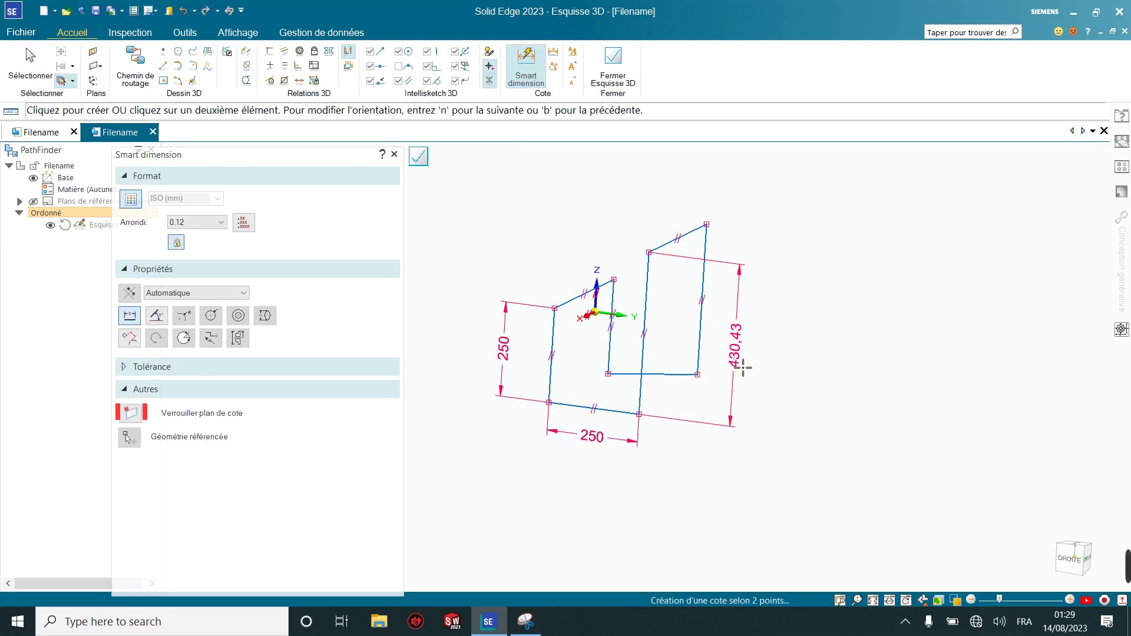
click(742, 368)
text(250)
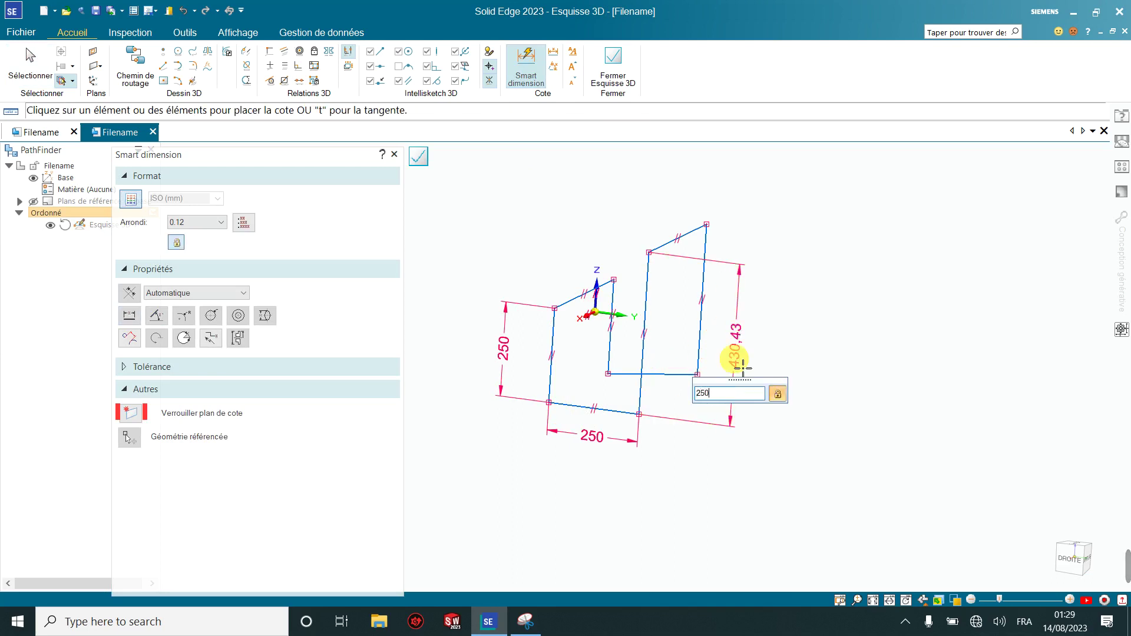
key(Return)
- Dimension the top edge and the upper-right edge to 250 mm
mouse_move(686, 391)
middle_down()
mouse_move(676, 369)
mouse_move(658, 394)
mouse_move(550, 292)
middle_up()
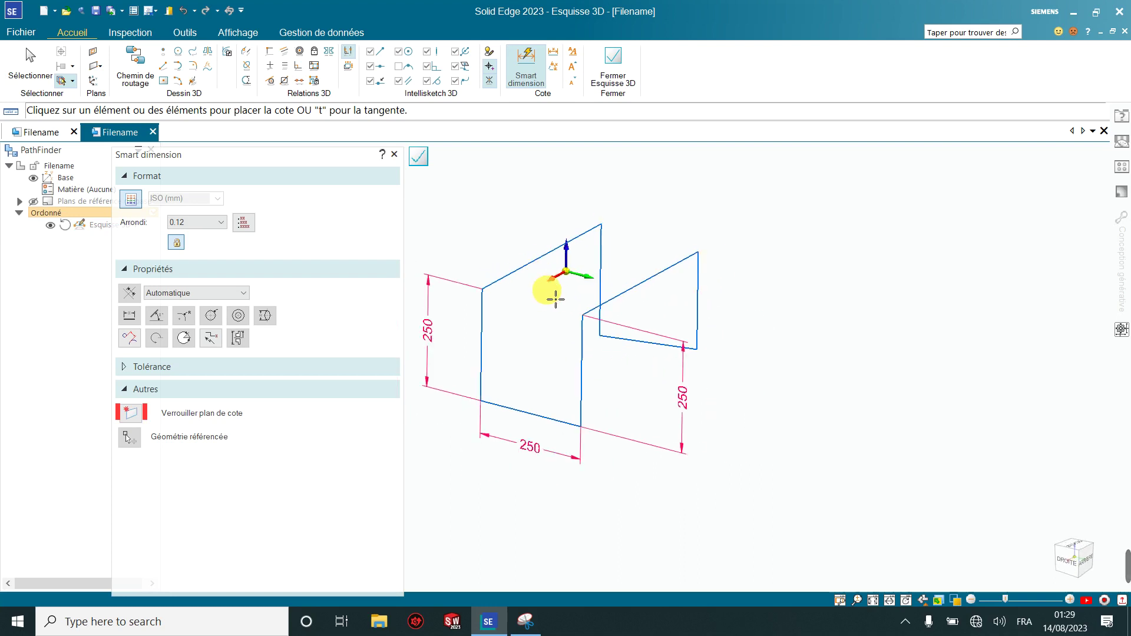
click(541, 269)
click(508, 239)
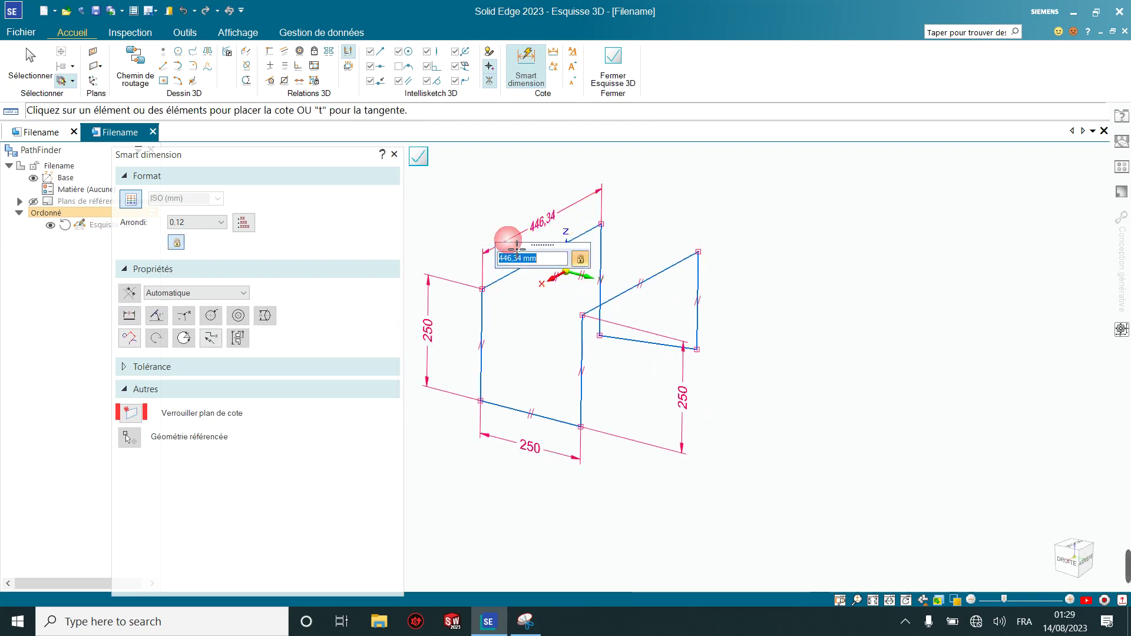
text(0)
key(Return)
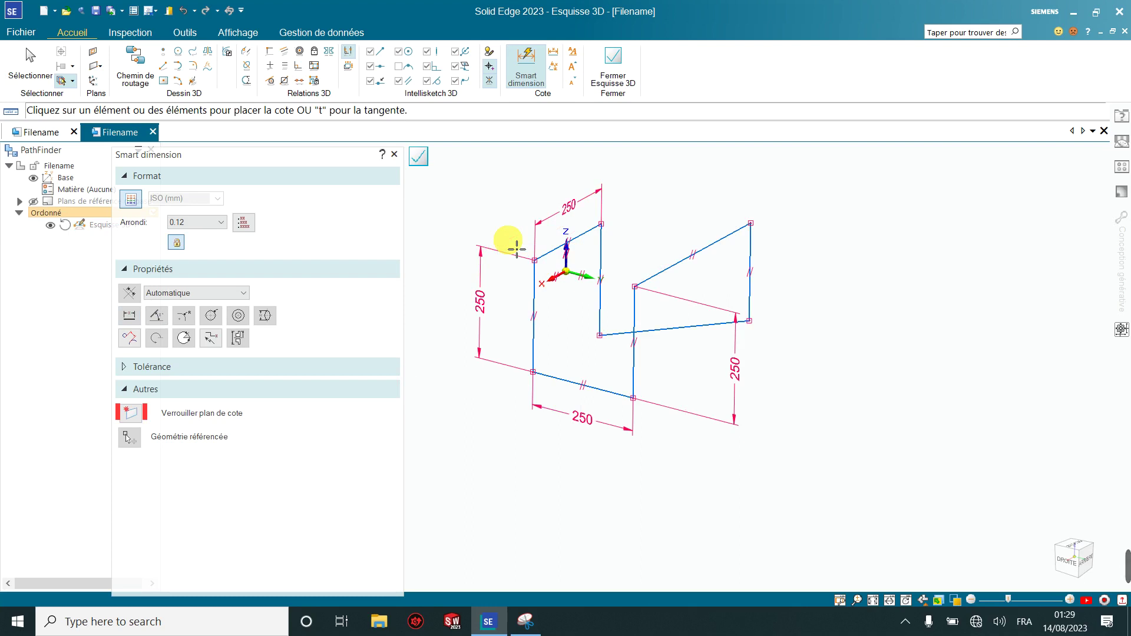
click(674, 281)
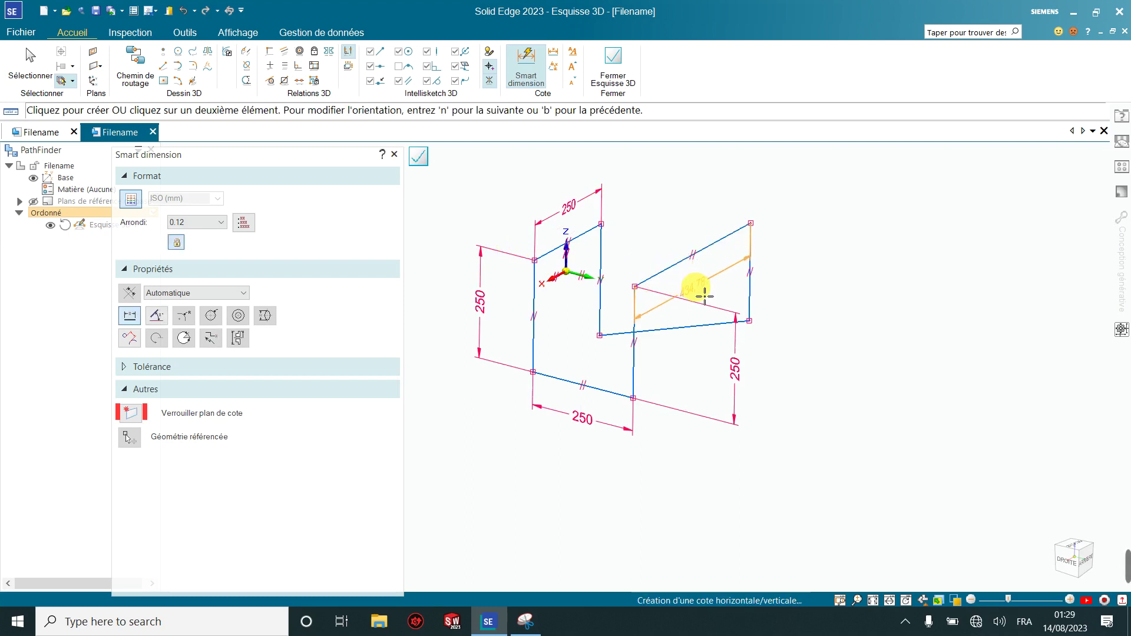
click(688, 238)
click(689, 238)
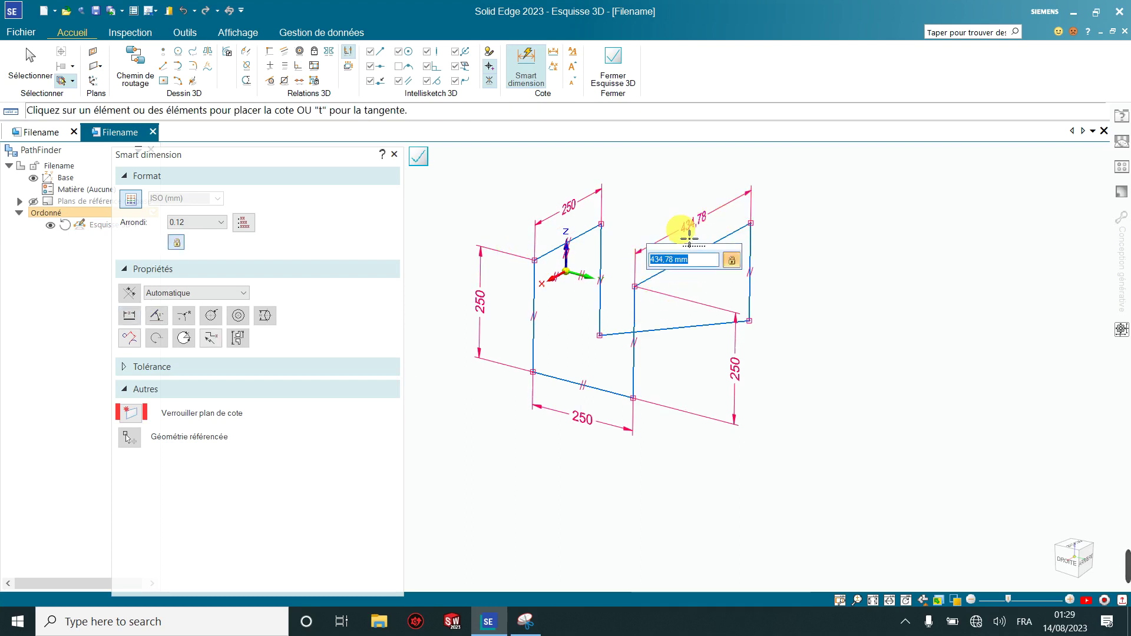
text(250)
key(Return)
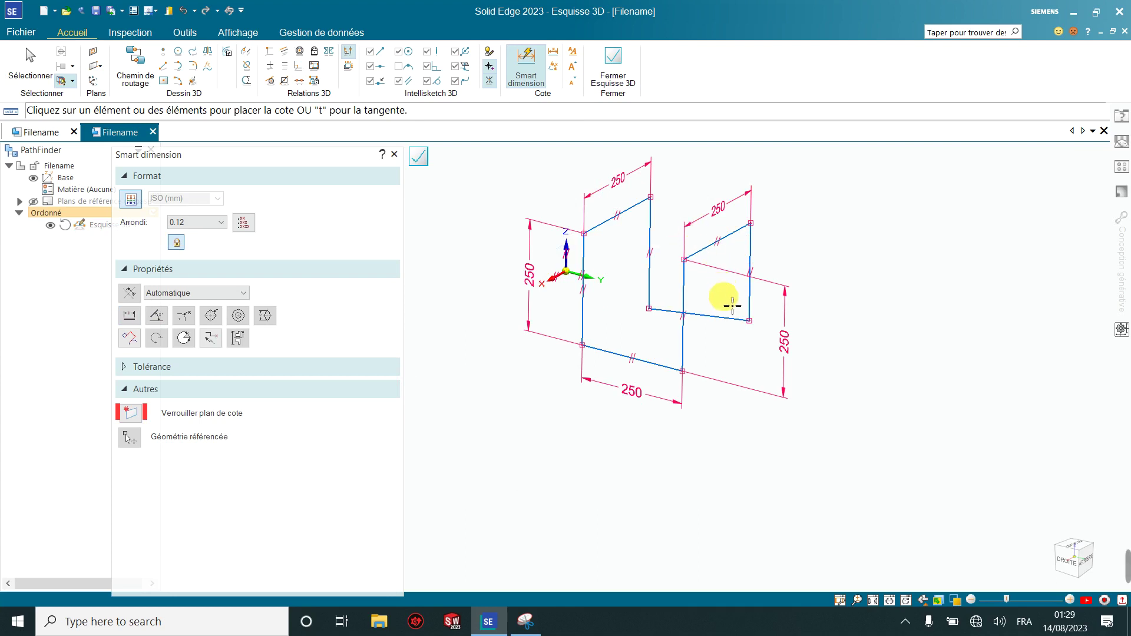
- Dimension the right, inner vertical and lower-right edges to 250 mm
mouse_move(732, 305)
middle_down()
mouse_move(697, 291)
mouse_move(566, 323)
mouse_move(780, 259)
middle_up()
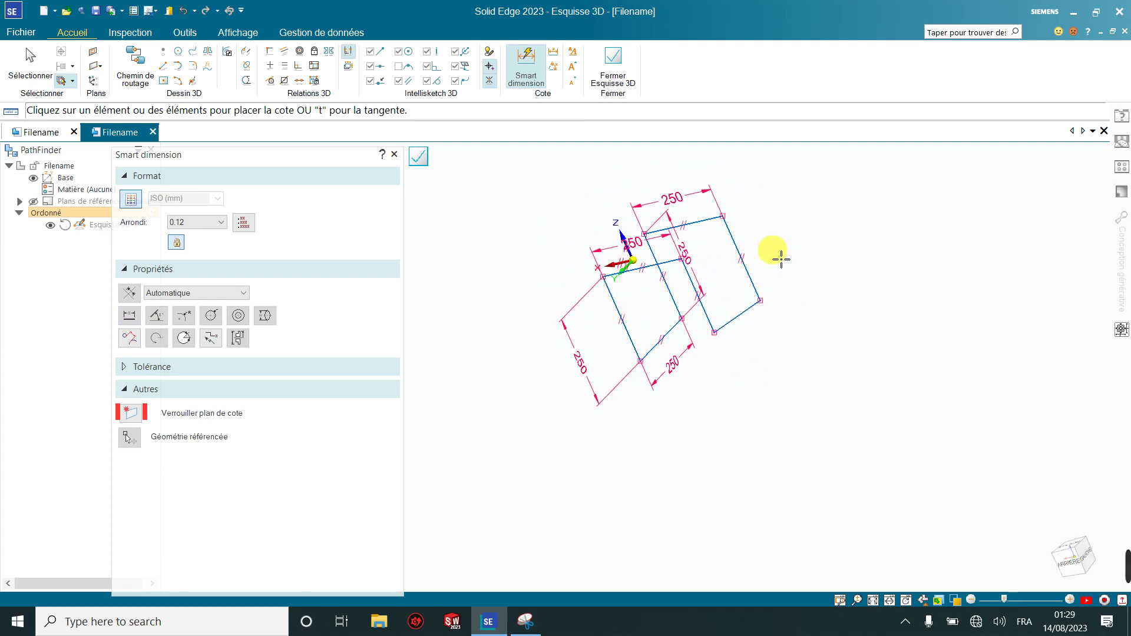
scroll(760, 255, up, 2)
click(736, 257)
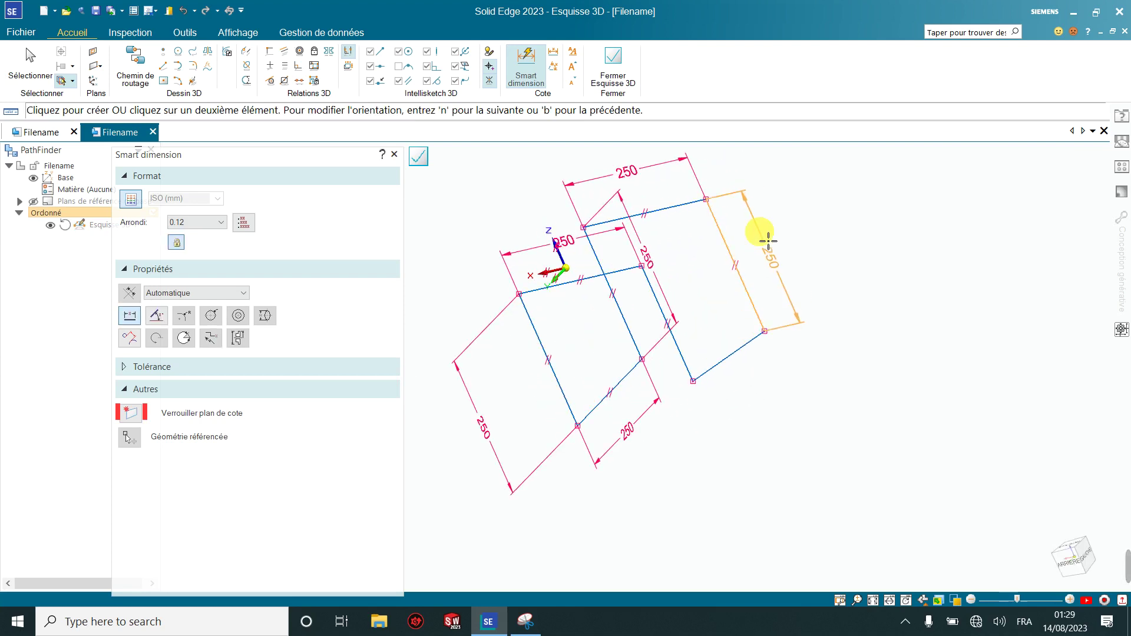
click(768, 241)
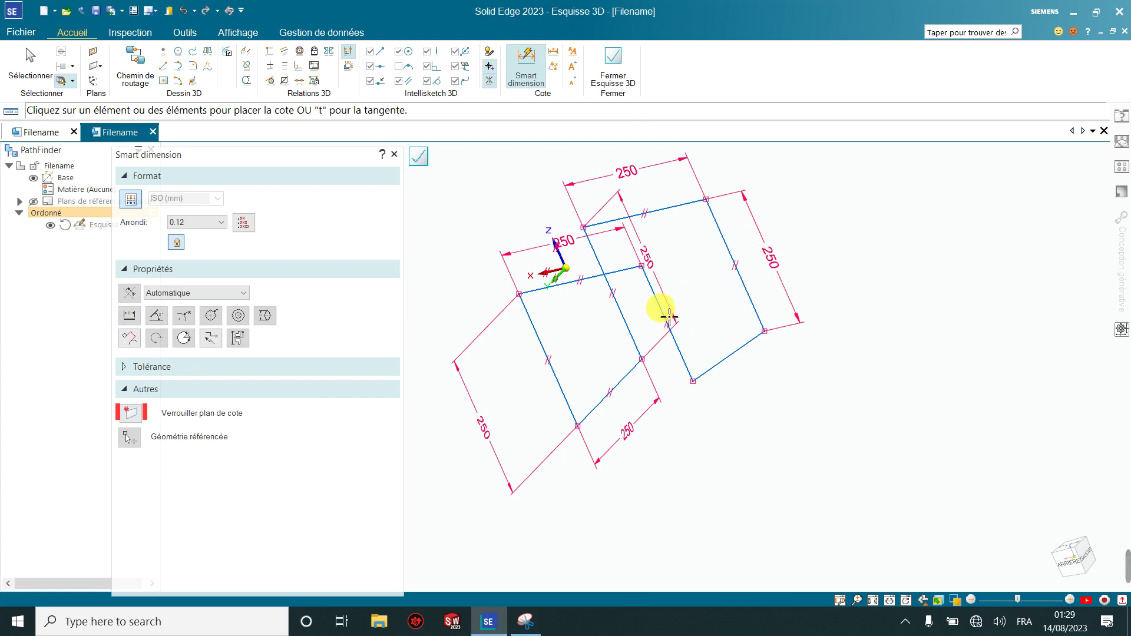
click(667, 318)
click(649, 328)
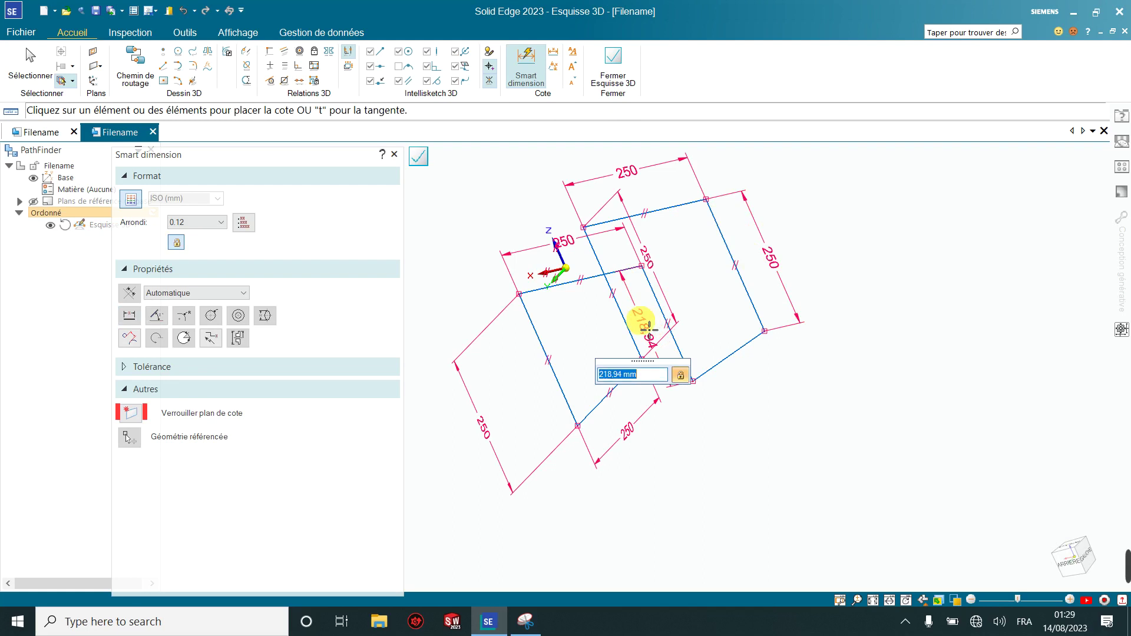
text(250)
key(Return)
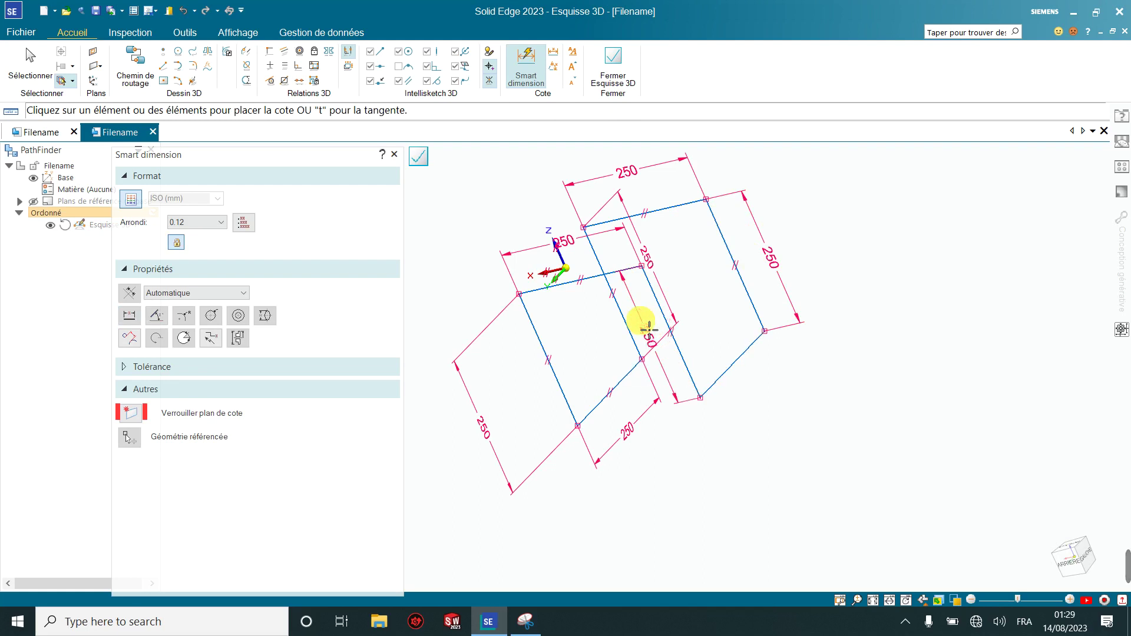
click(754, 363)
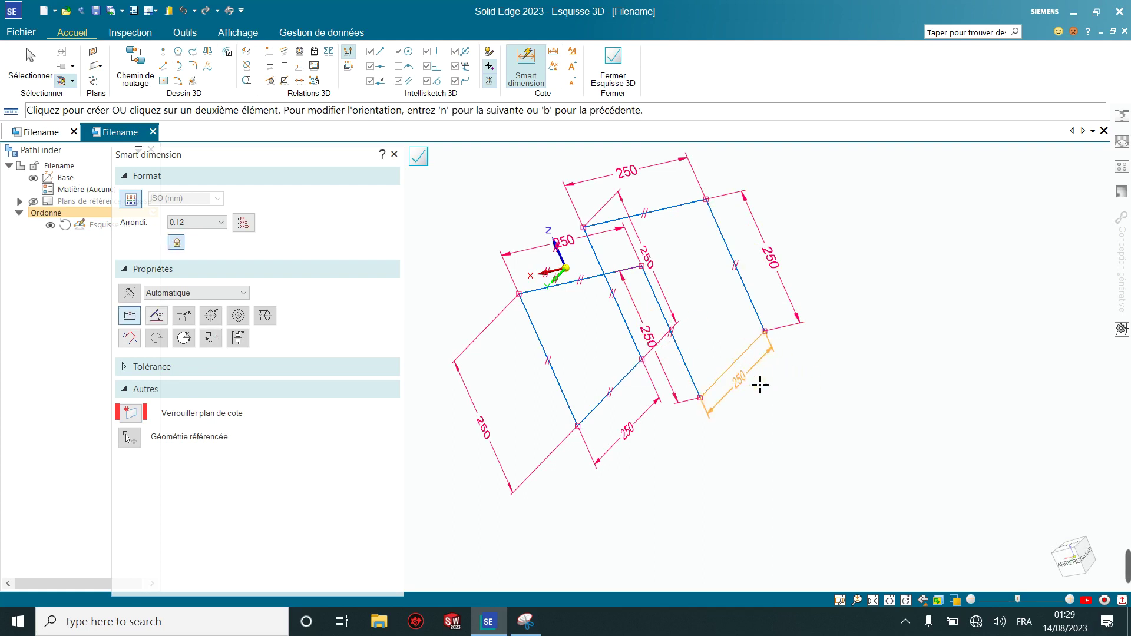
click(776, 426)
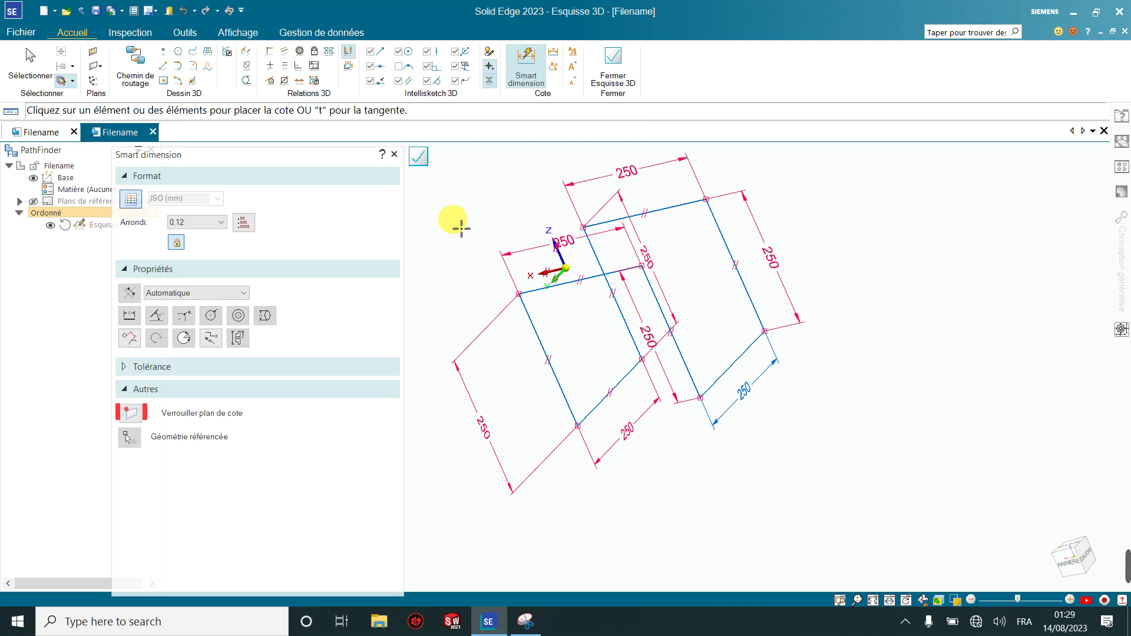
mouse_move(447, 270)
middle_down()
mouse_move(595, 232)
mouse_move(696, 234)
mouse_move(598, 221)
mouse_move(601, 245)
mouse_move(547, 379)
mouse_move(469, 356)
mouse_move(478, 361)
middle_up()
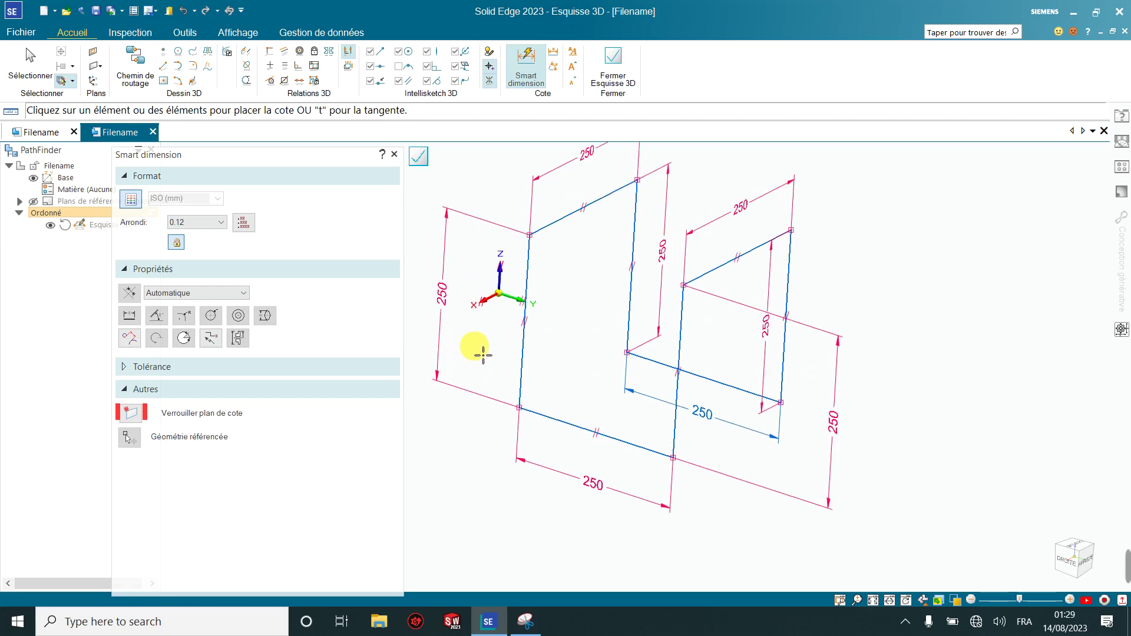
key(Escape)
scroll(501, 347, down, 2)
- Move the left and lower 250 dimensions closer to their edges
scroll(495, 338, up, 2)
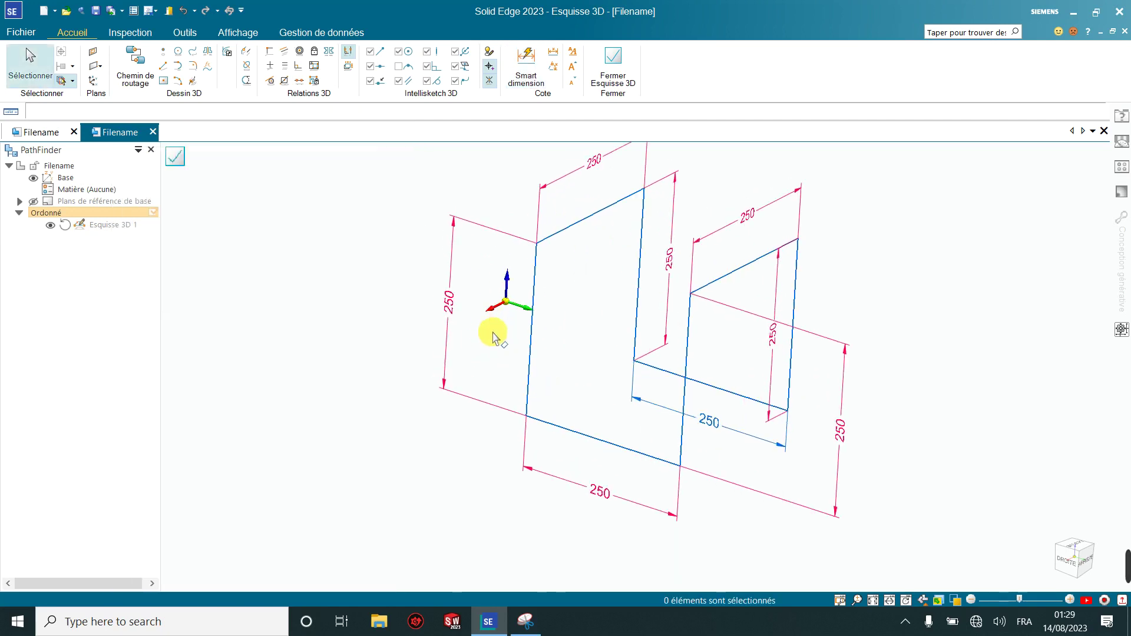
drag(449, 305, 500, 323)
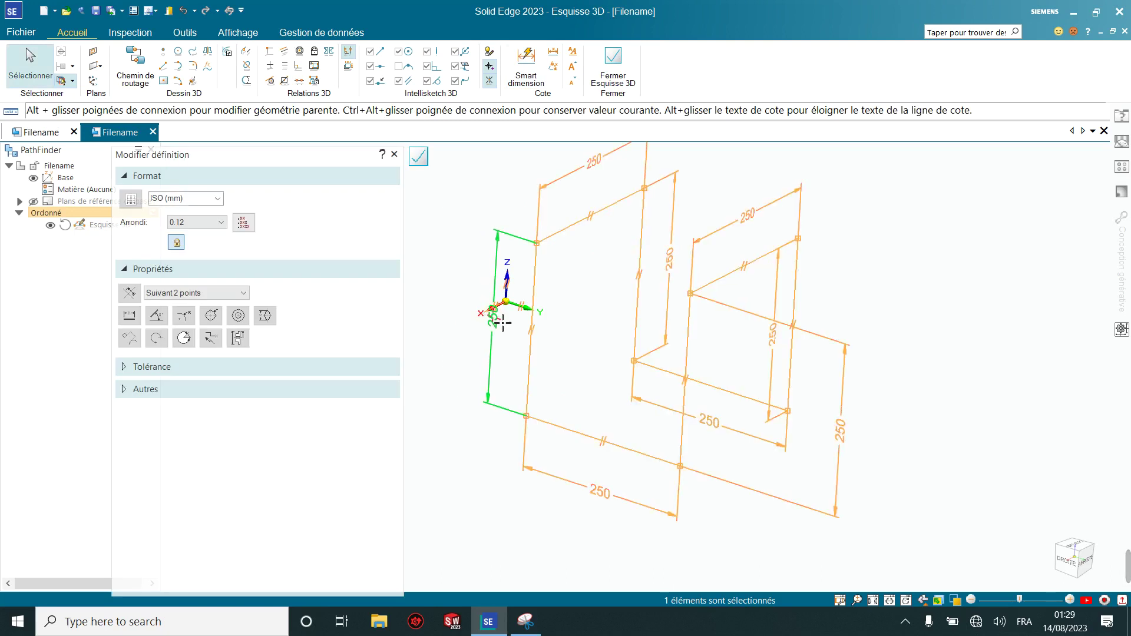
scroll(616, 515, up, 2)
scroll(595, 498, up, 2)
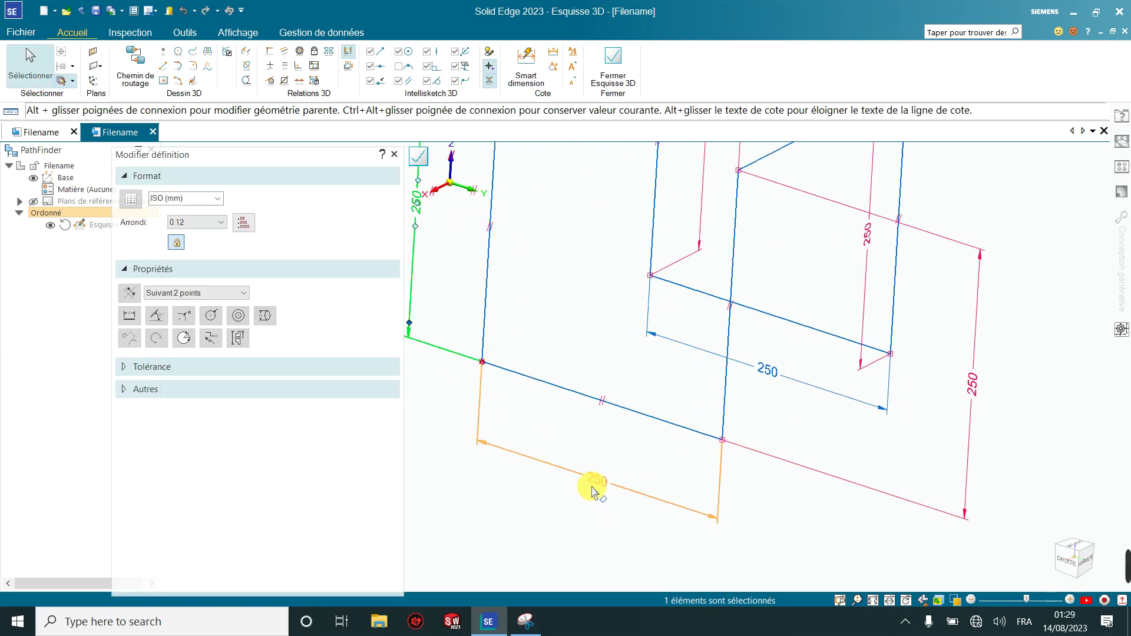
click(593, 473)
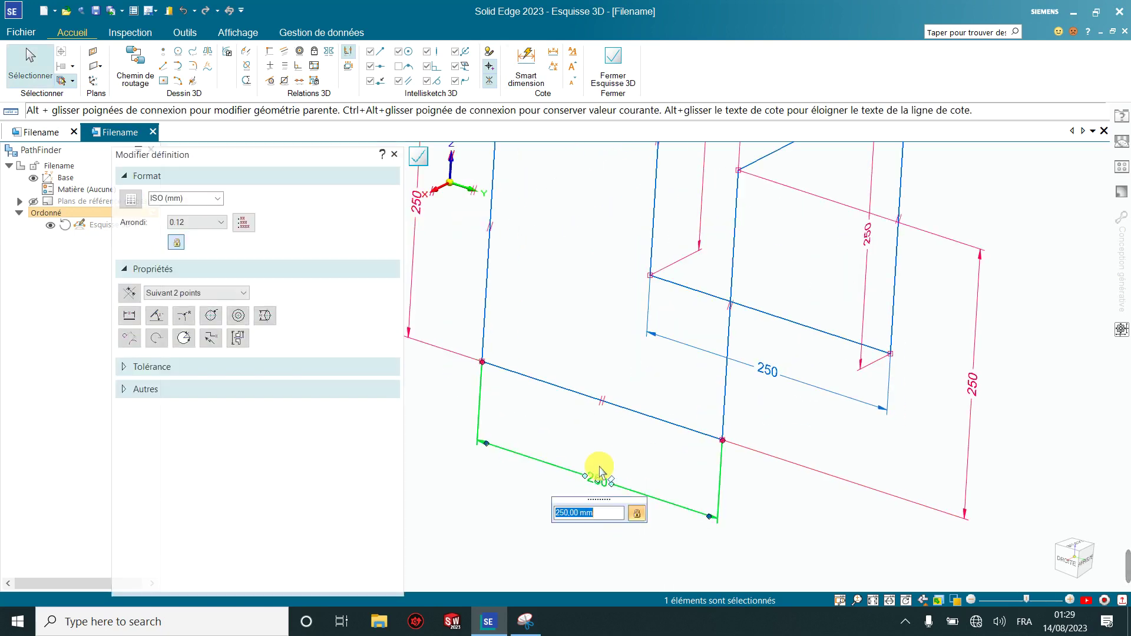
click(598, 457)
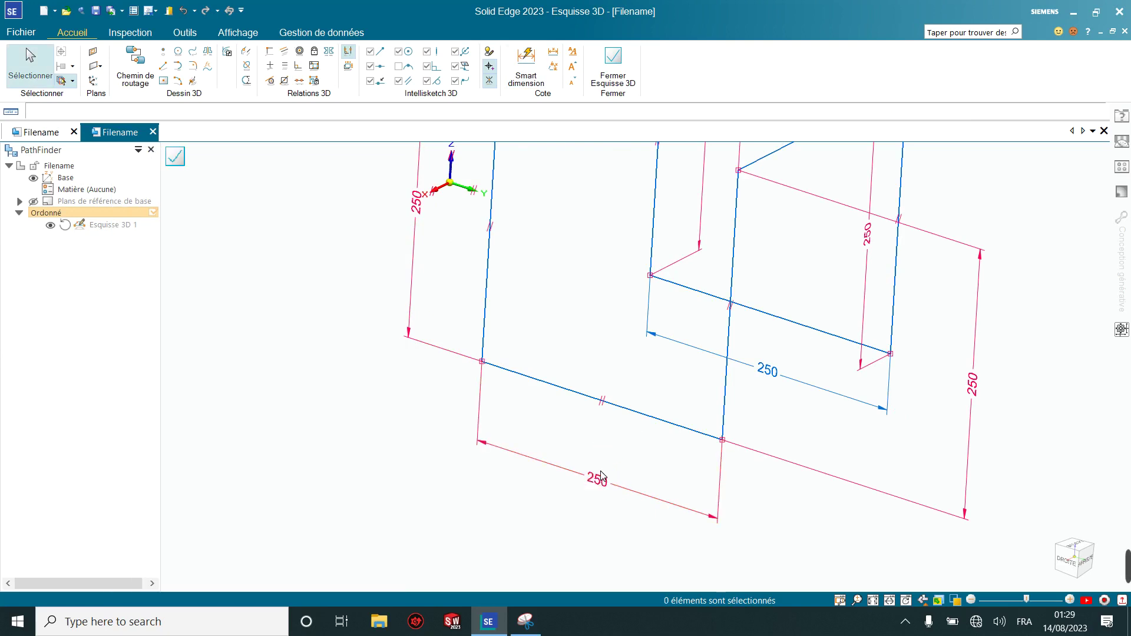
click(600, 478)
drag(598, 479, 606, 448)
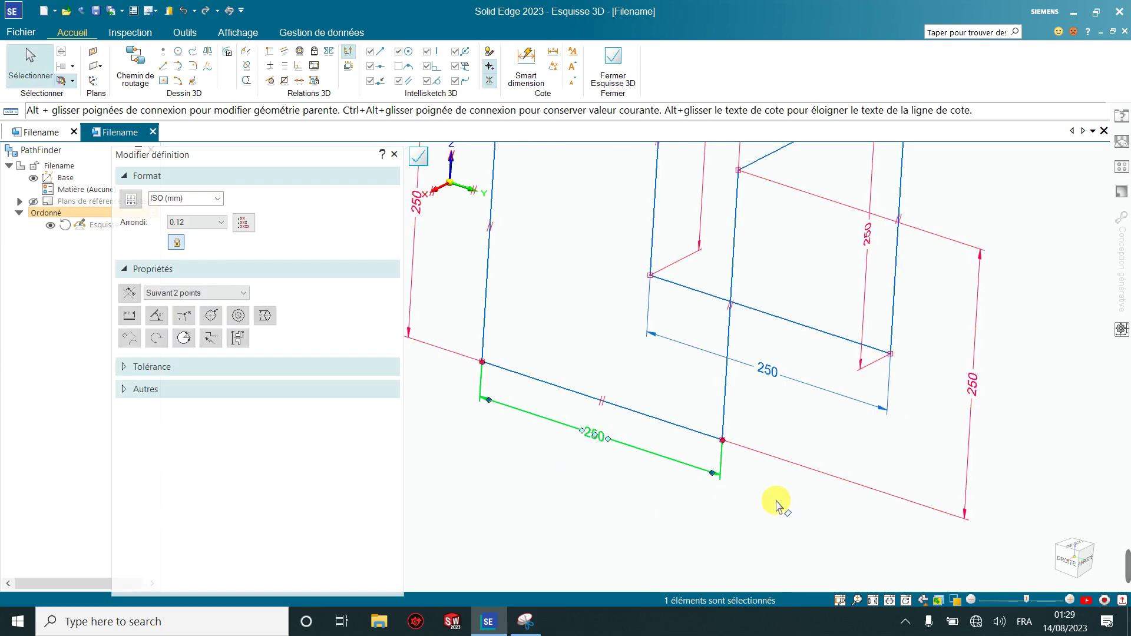
- Pull the right-hand 250 dimension inward, then orbit to view the sketch from behind
scroll(776, 504, down, 2)
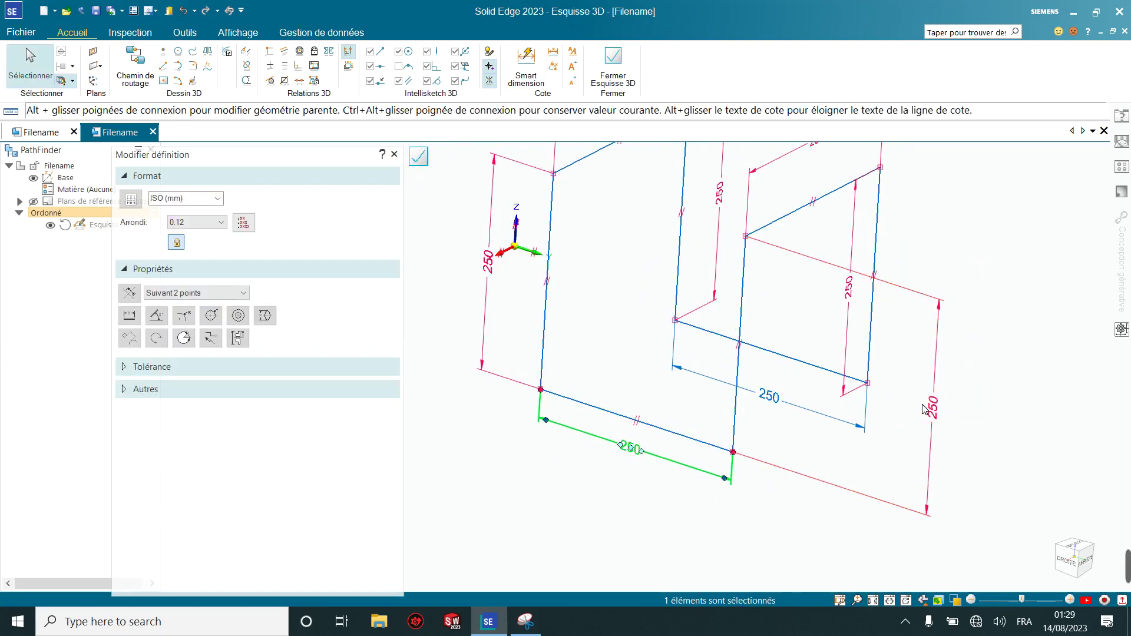
drag(930, 409, 775, 374)
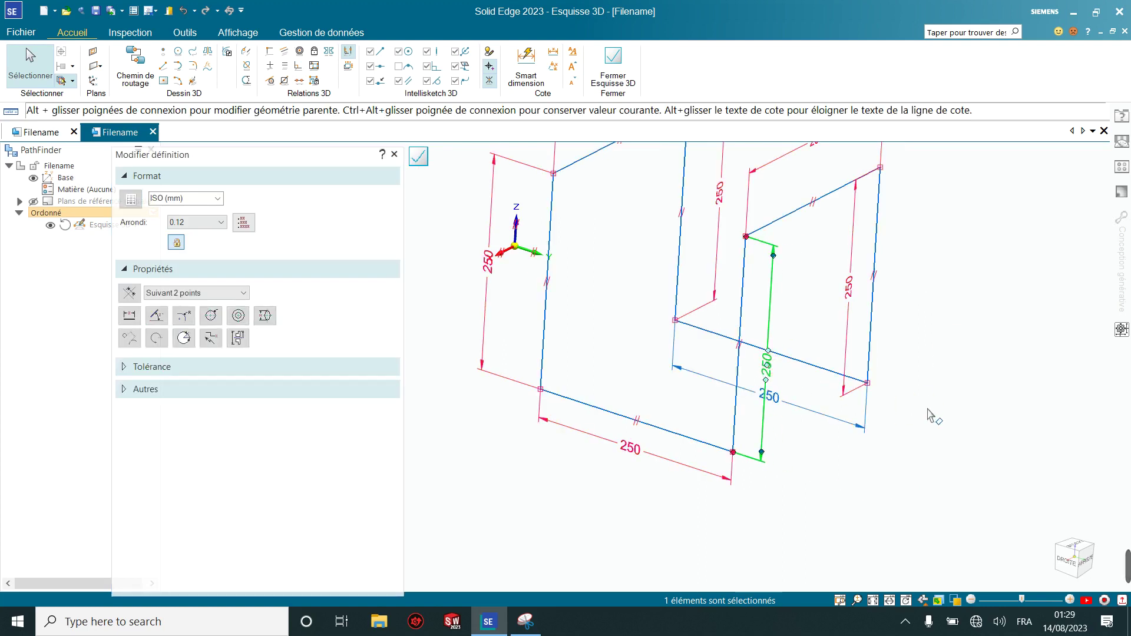
click(939, 471)
scroll(935, 471, down, 3)
mouse_move(907, 445)
middle_down()
mouse_move(833, 429)
mouse_move(858, 454)
mouse_move(888, 441)
mouse_move(830, 424)
mouse_move(695, 416)
mouse_move(732, 457)
mouse_move(796, 434)
mouse_move(737, 434)
mouse_move(754, 447)
middle_up()
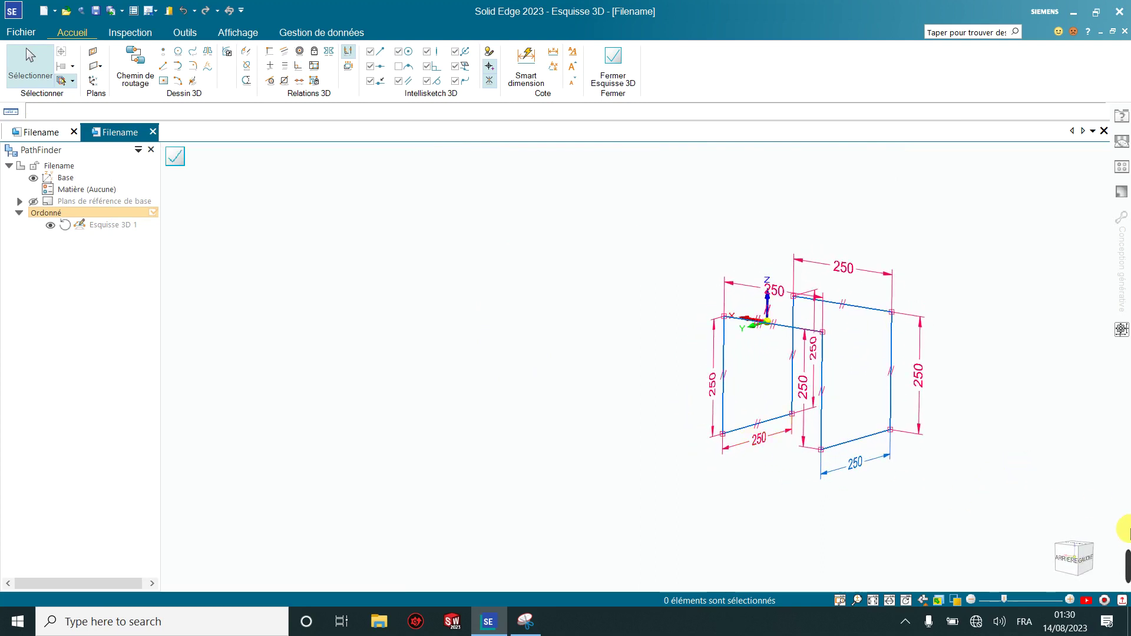
scroll(1004, 434, up, 1)
scroll(1007, 437, up, 2)
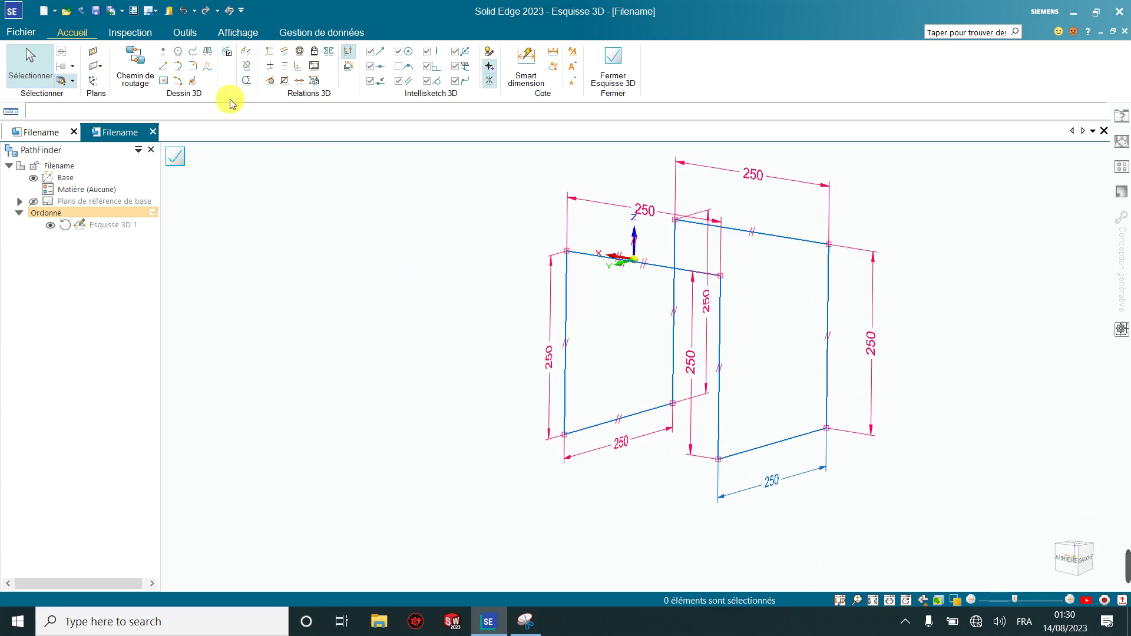
- With a 25 mm 3D fillet, round the left square's top-left, bottom-left and bottom-right corners
click(194, 66)
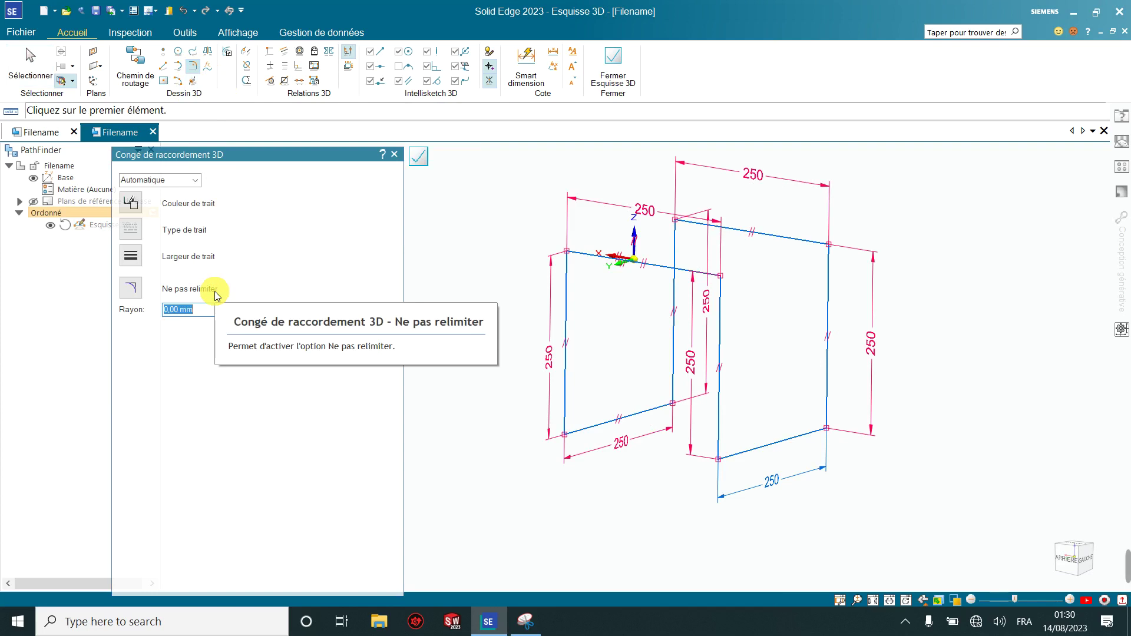
text(25)
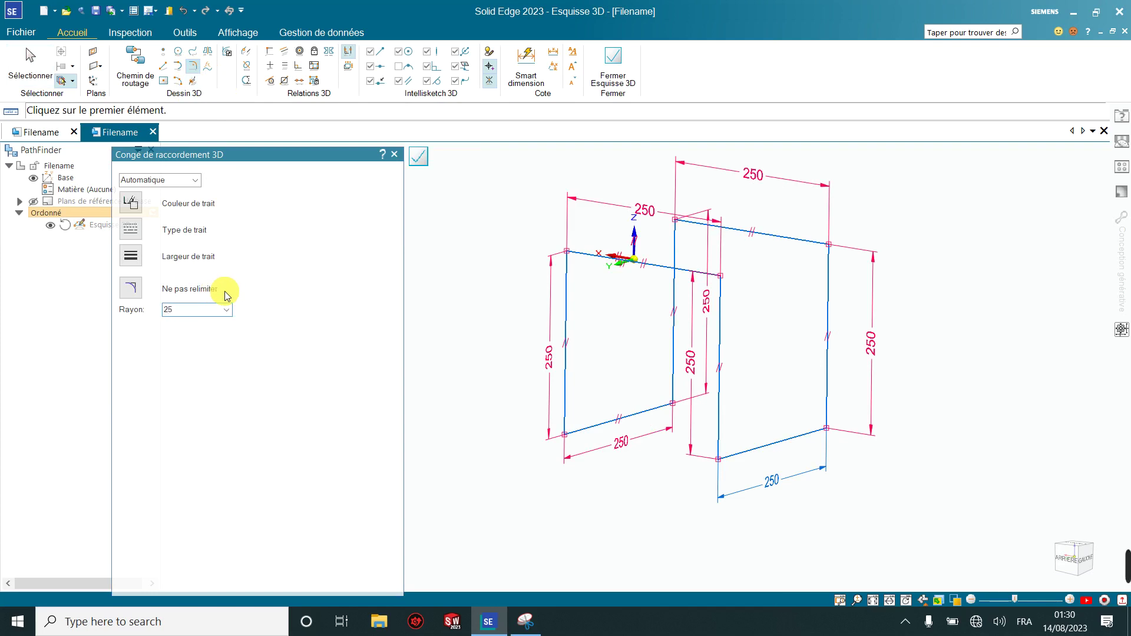
scroll(606, 294, up, 2)
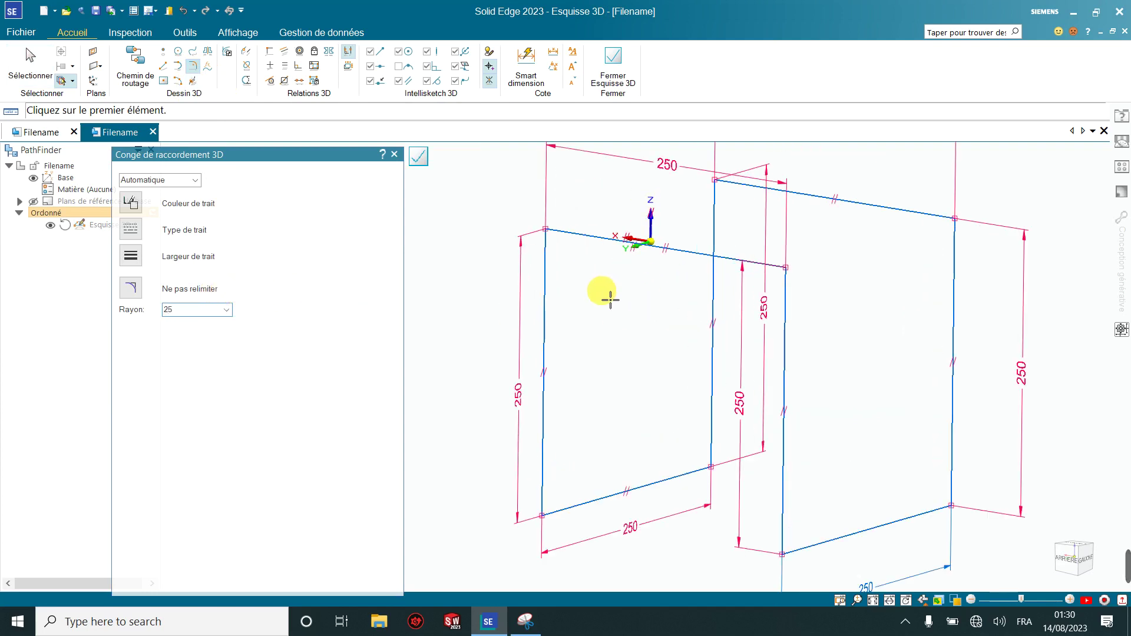
click(562, 243)
click(554, 252)
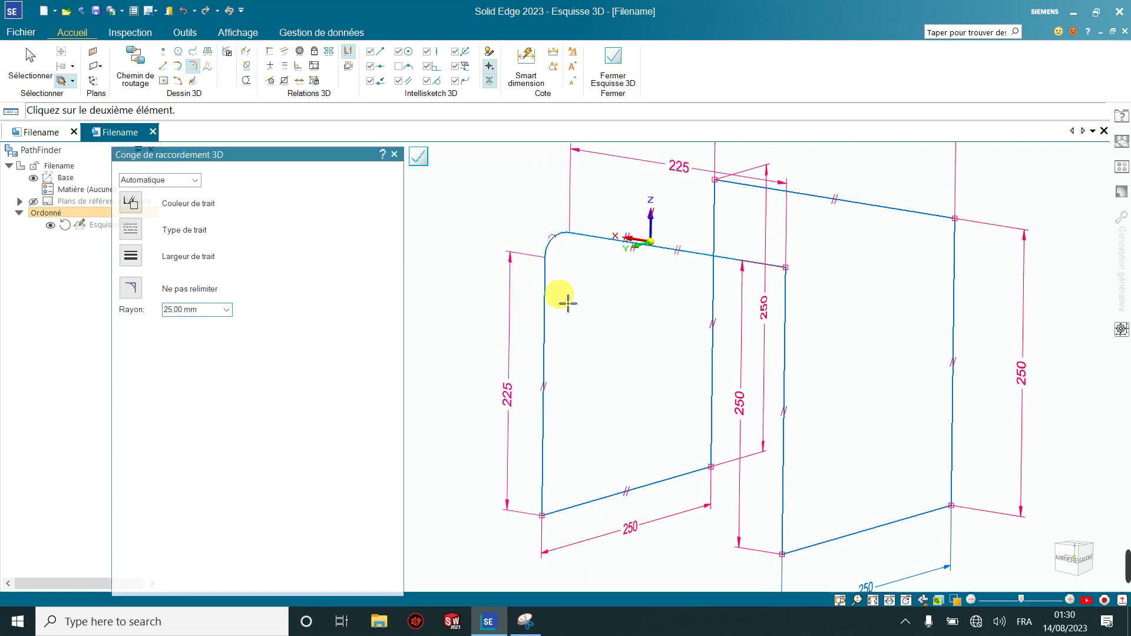
scroll(622, 496, up, 1)
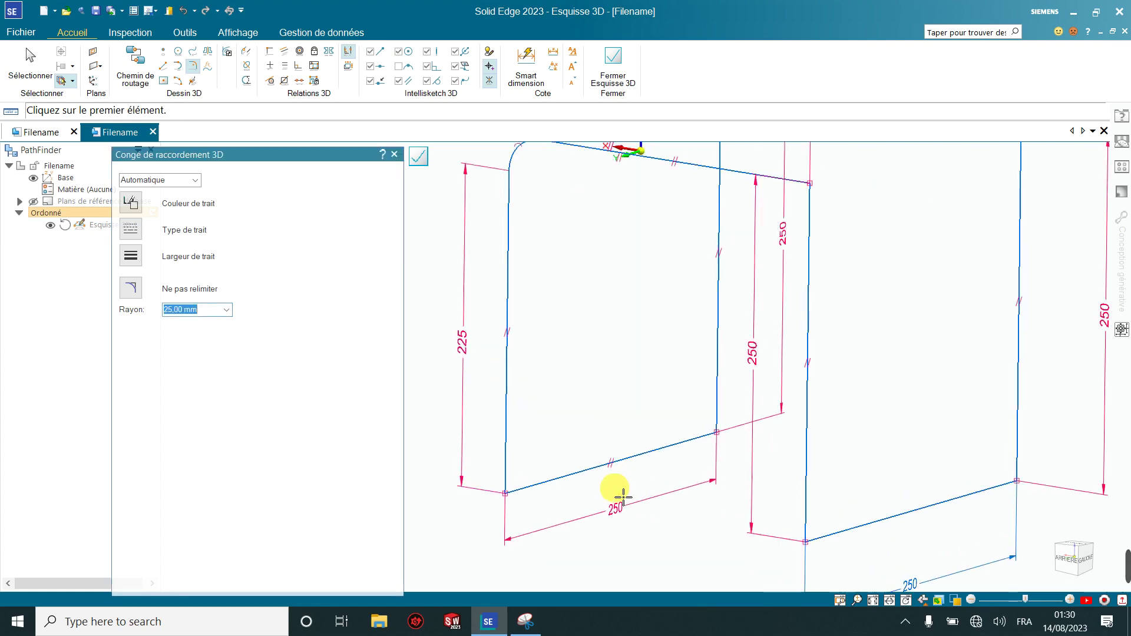
click(542, 485)
click(506, 473)
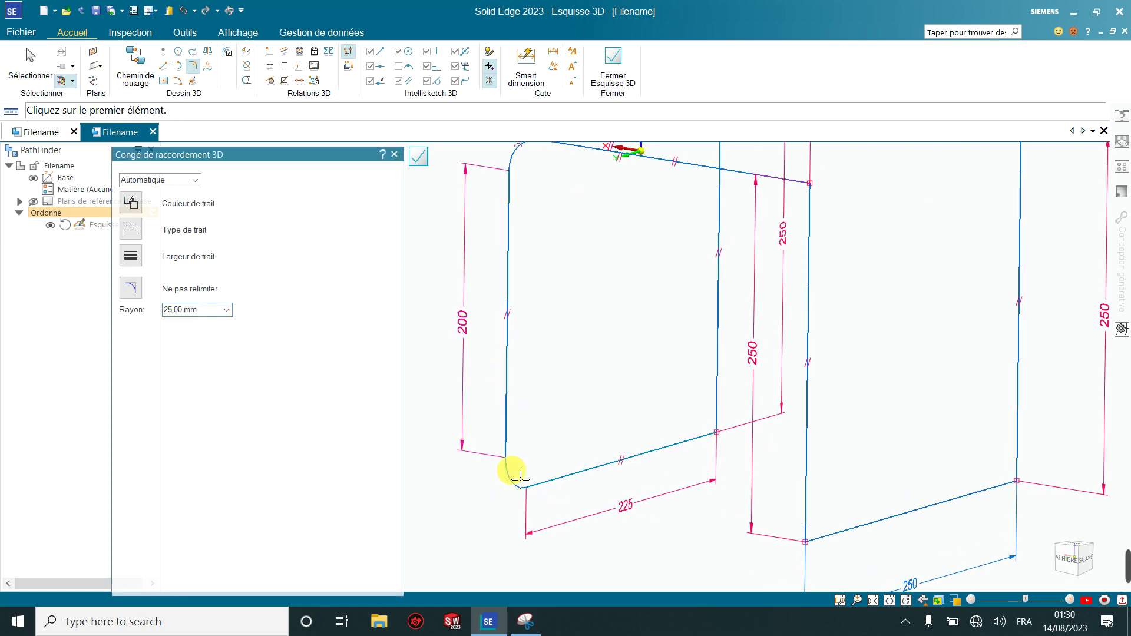
click(722, 422)
click(712, 447)
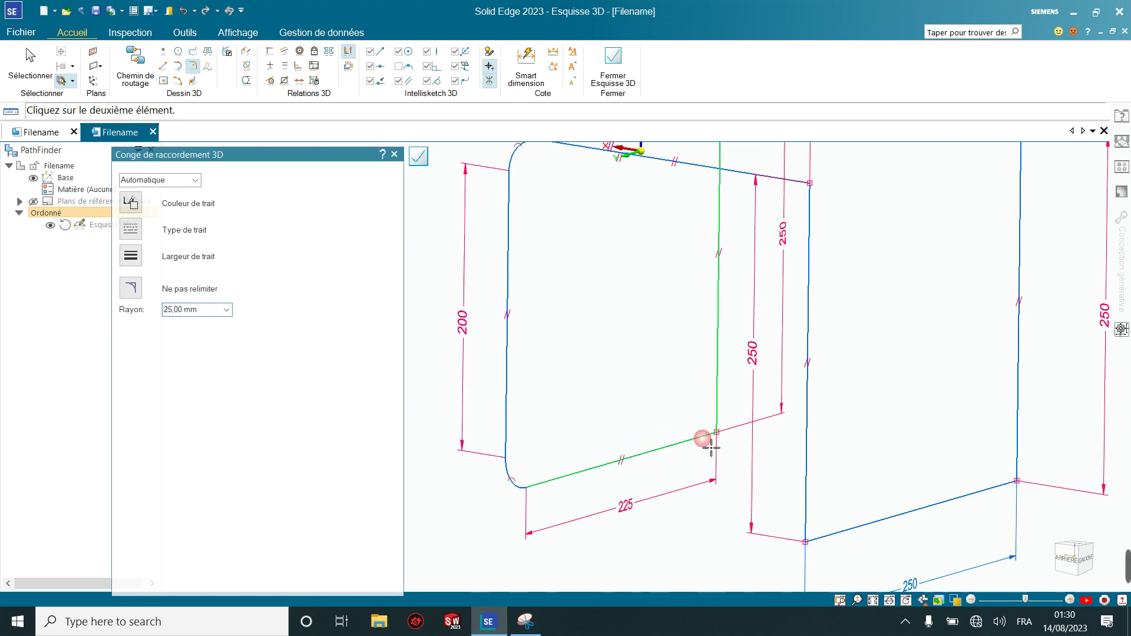
scroll(689, 409, down, 3)
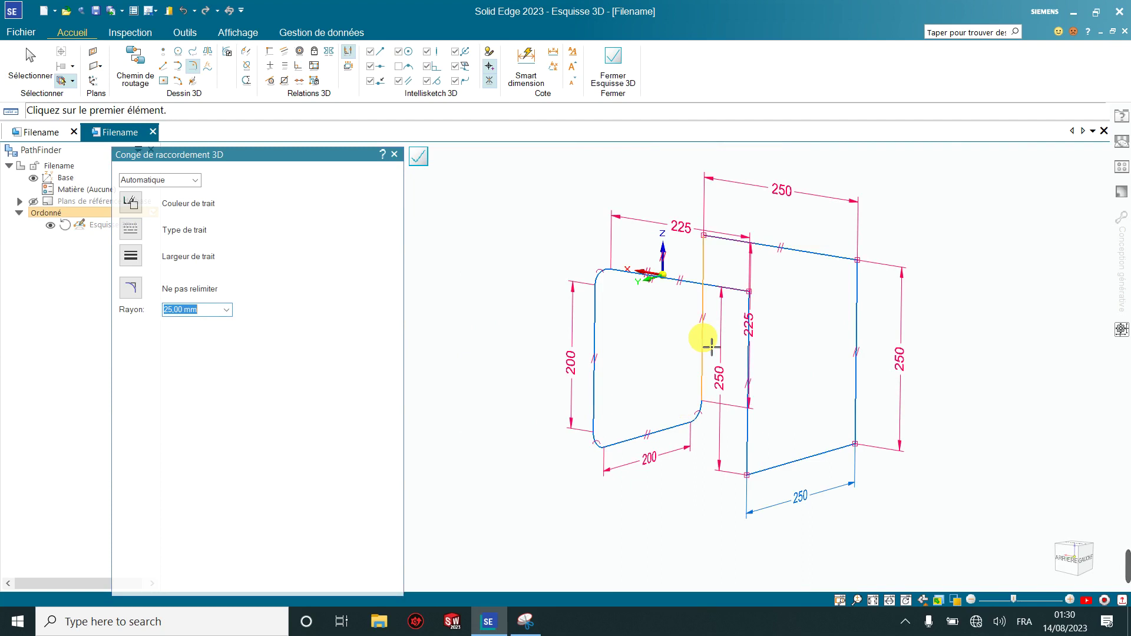
scroll(783, 483, up, 3)
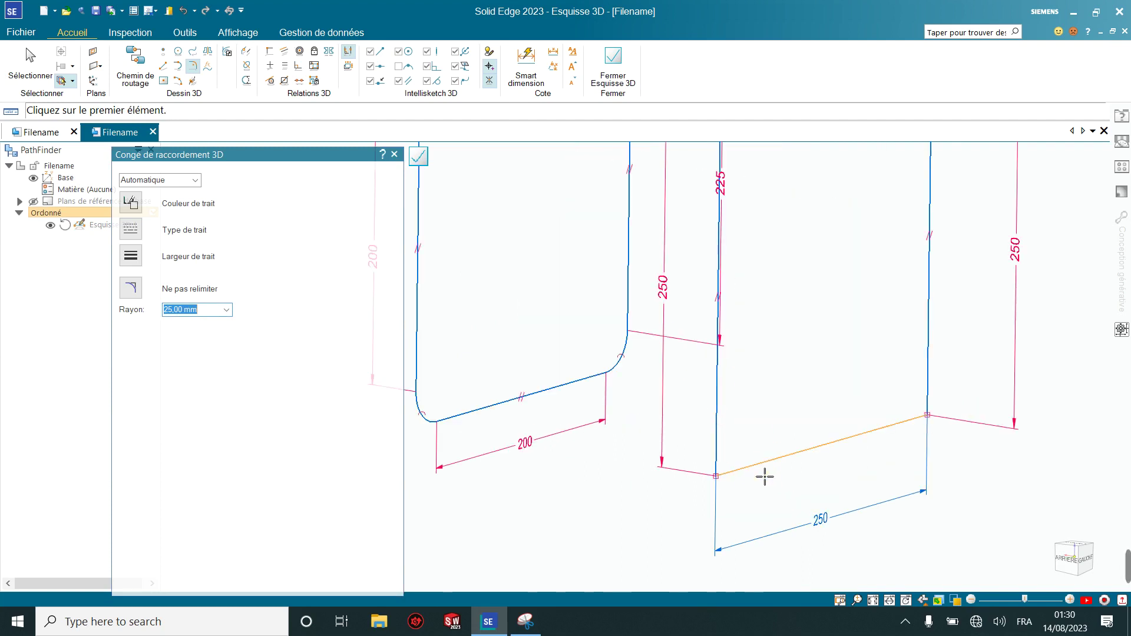
- Round three more loop corners with 25 mm fillets
click(740, 468)
click(722, 463)
scroll(765, 465, down, 2)
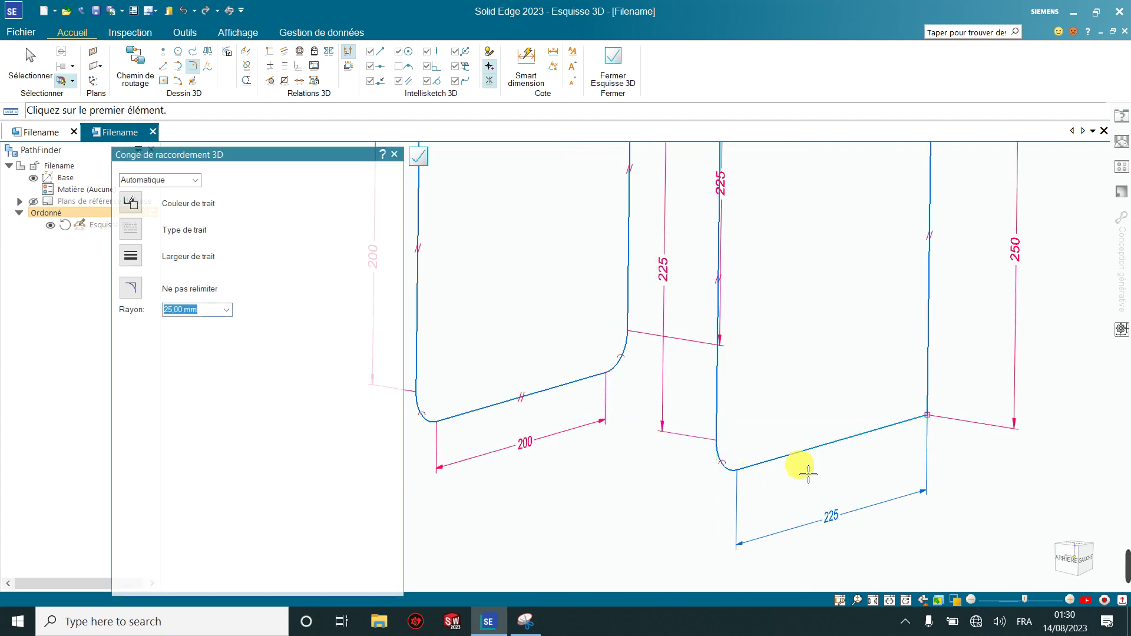
scroll(824, 453, down, 2)
scroll(884, 430, up, 5)
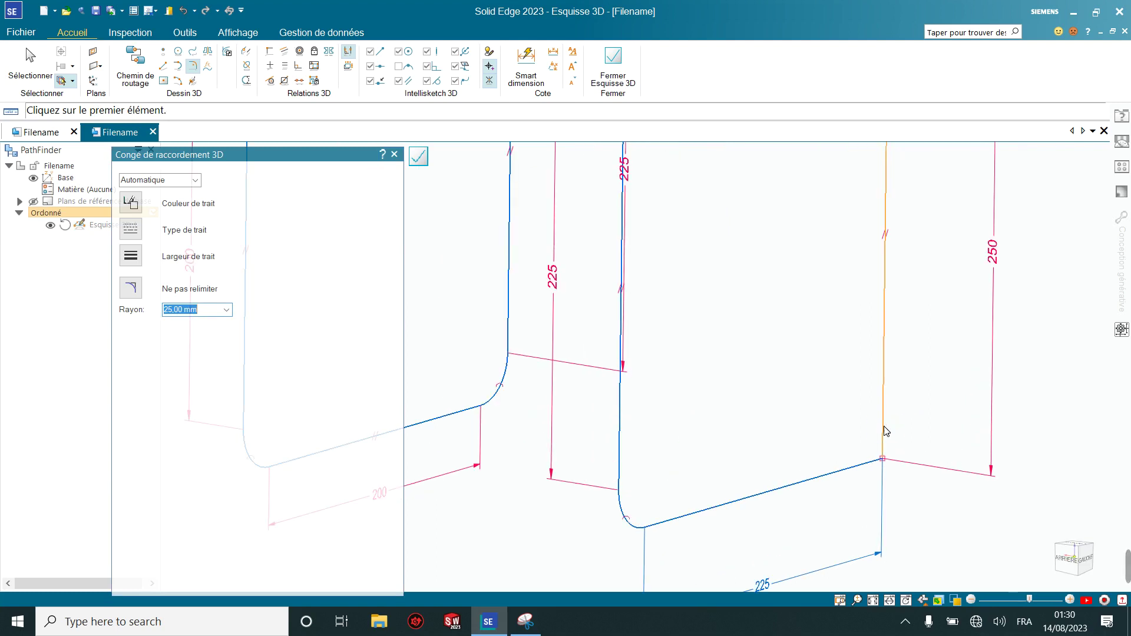
click(879, 456)
click(879, 472)
scroll(825, 430, down, 3)
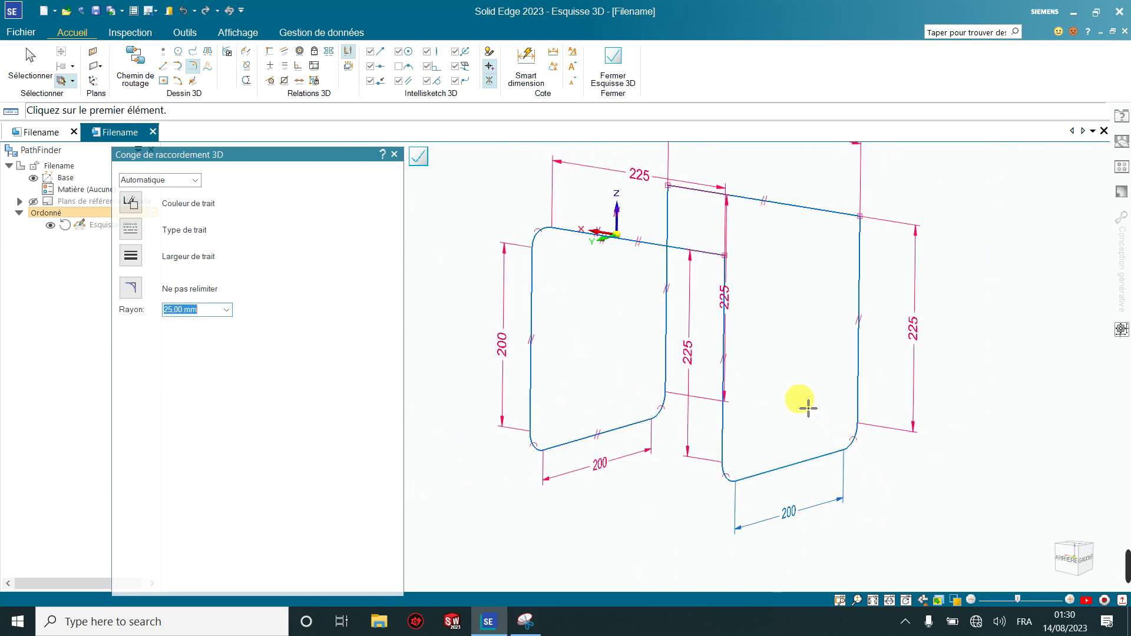
scroll(745, 303, up, 2)
scroll(727, 271, up, 2)
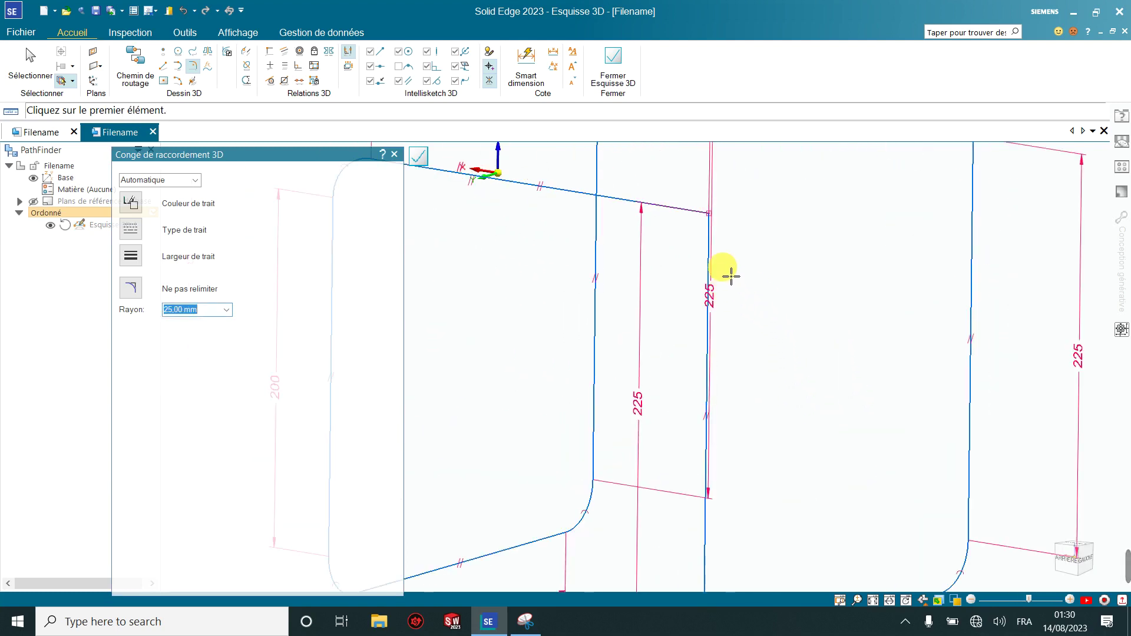
click(696, 219)
click(718, 239)
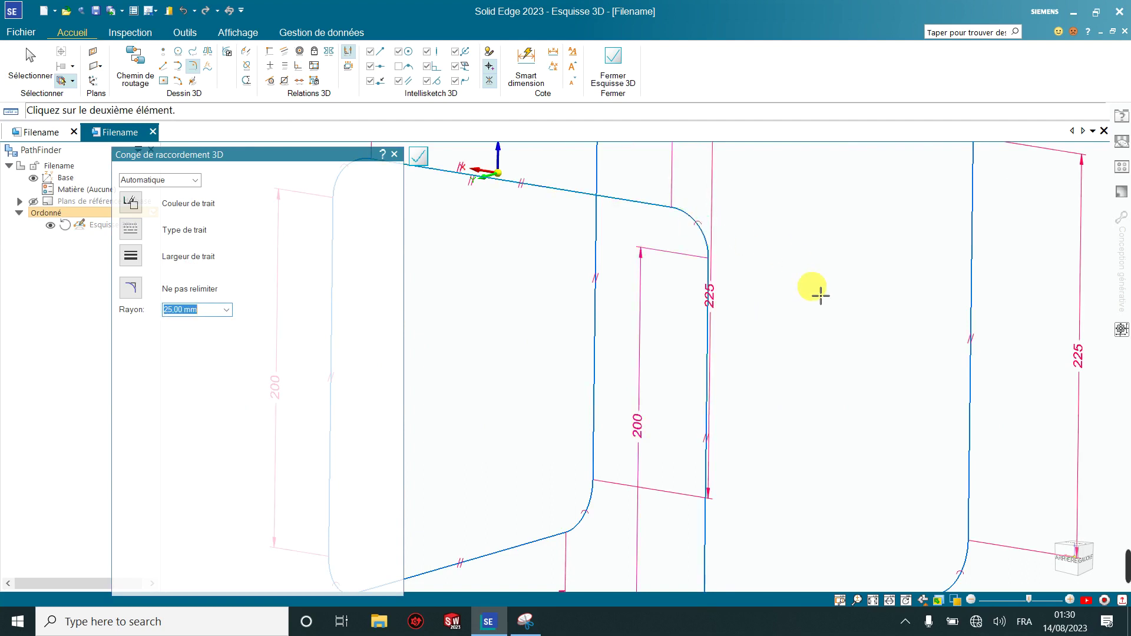
- Fillet the second loop's top-right and top-left corners, then inspect both loops
scroll(820, 295, down, 2)
scroll(854, 265, up, 1)
scroll(858, 265, up, 1)
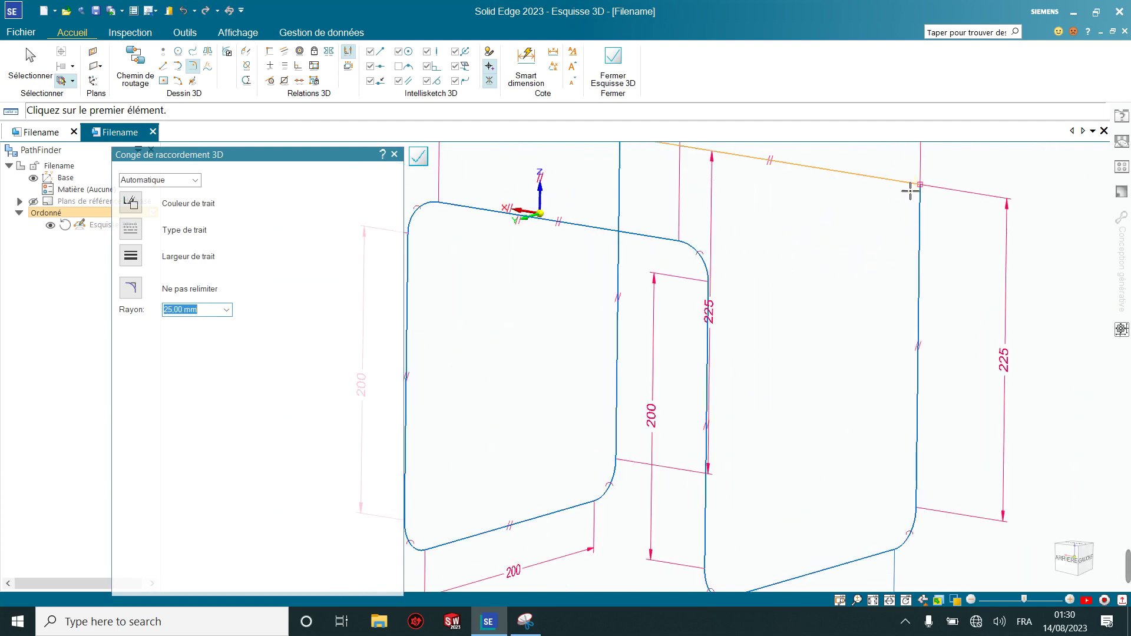
click(912, 186)
click(922, 209)
scroll(825, 298, down, 2)
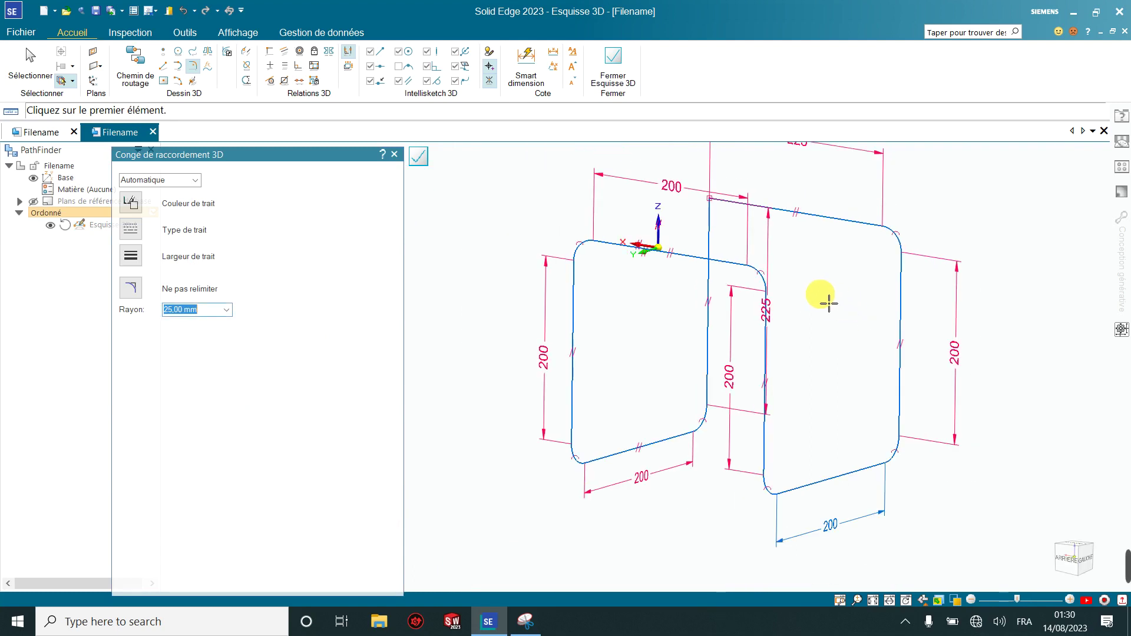
scroll(717, 225, up, 2)
click(692, 195)
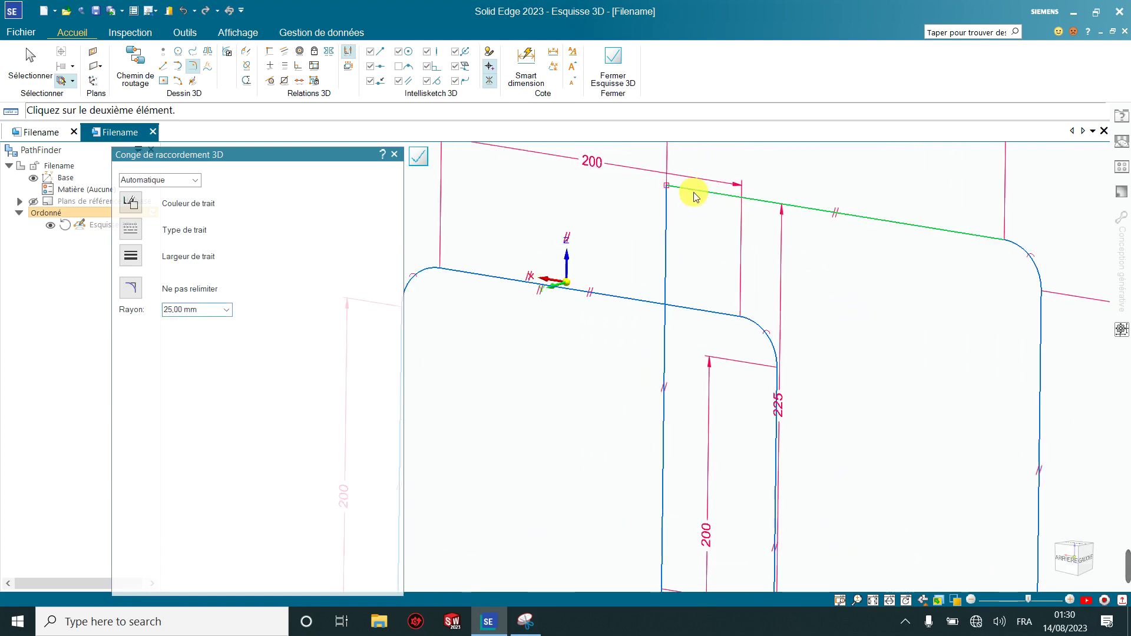
click(667, 214)
scroll(750, 315, down, 2)
scroll(807, 394, down, 1)
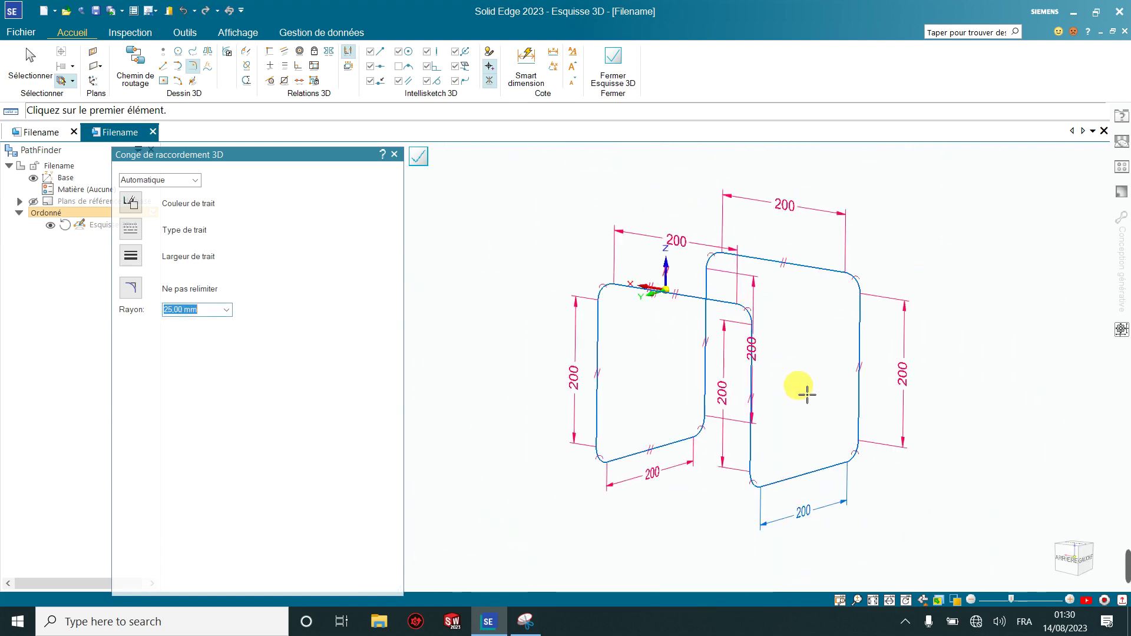
mouse_move(828, 397)
middle_down()
mouse_move(861, 396)
mouse_move(863, 383)
mouse_move(841, 379)
mouse_move(826, 410)
middle_up()
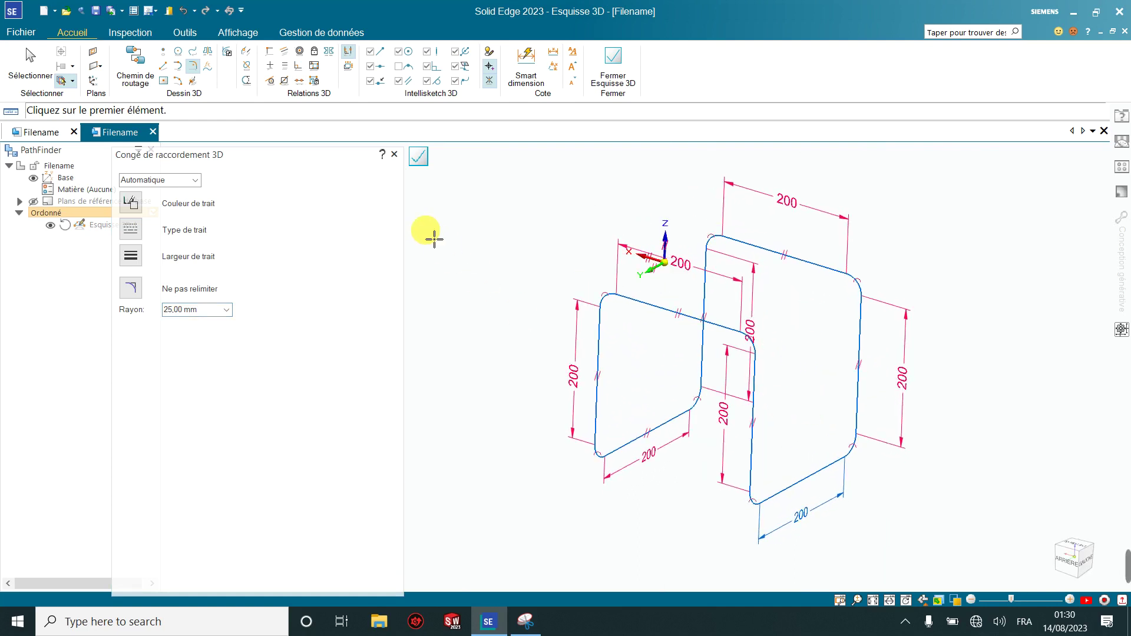
- Close the rounded-loop path sketch with Fermer Esquisse 3D and begin a new Esquisse 3D
click(419, 161)
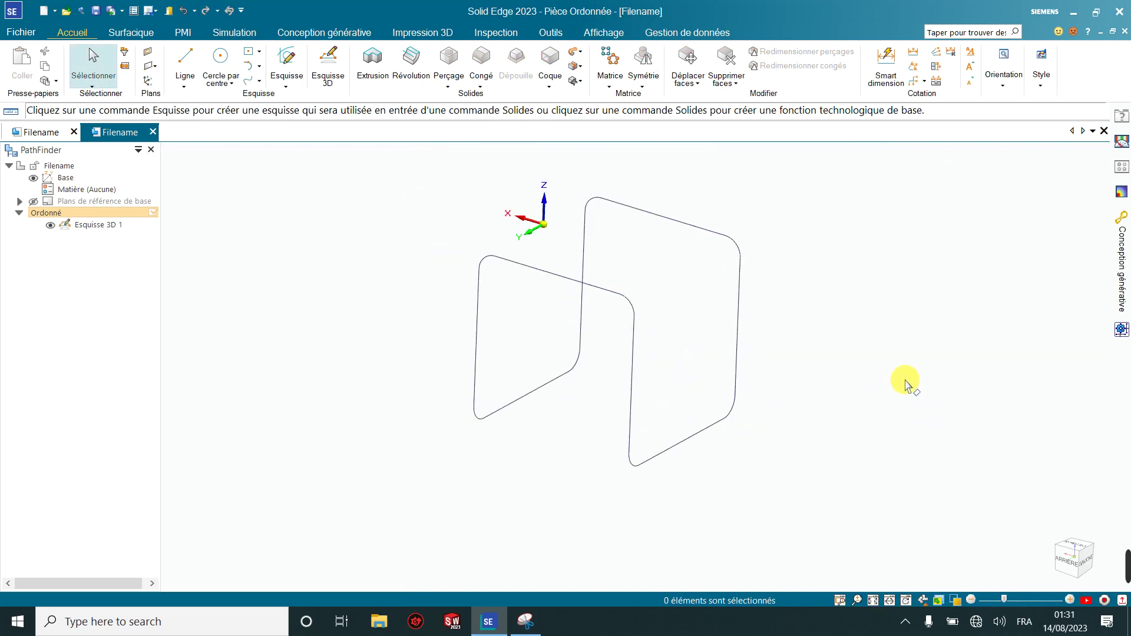
click(904, 391)
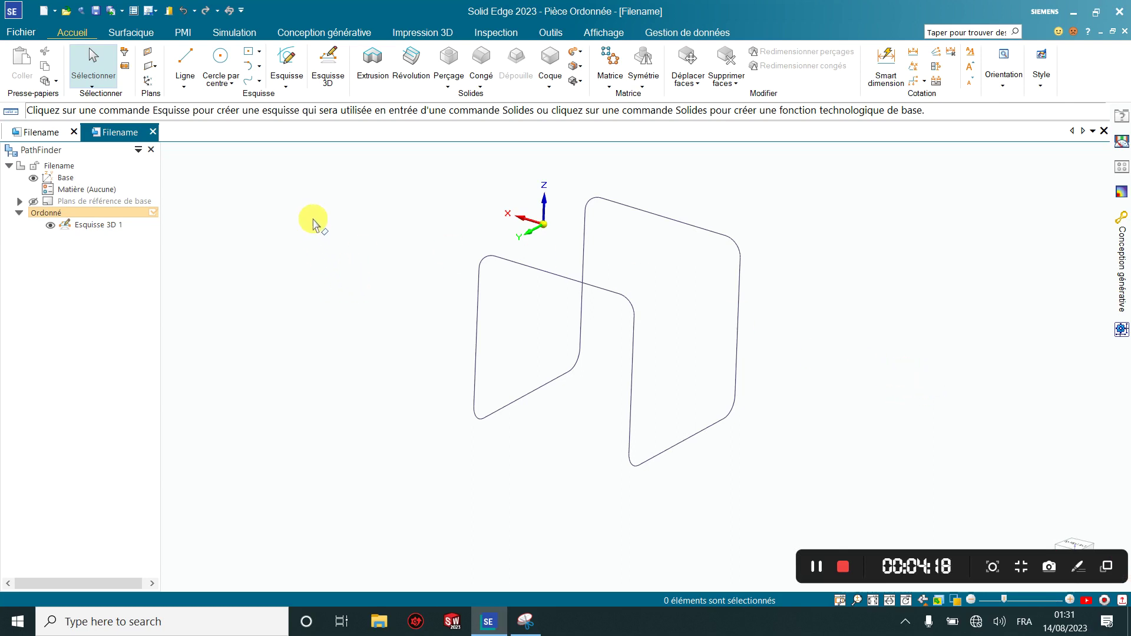
click(325, 70)
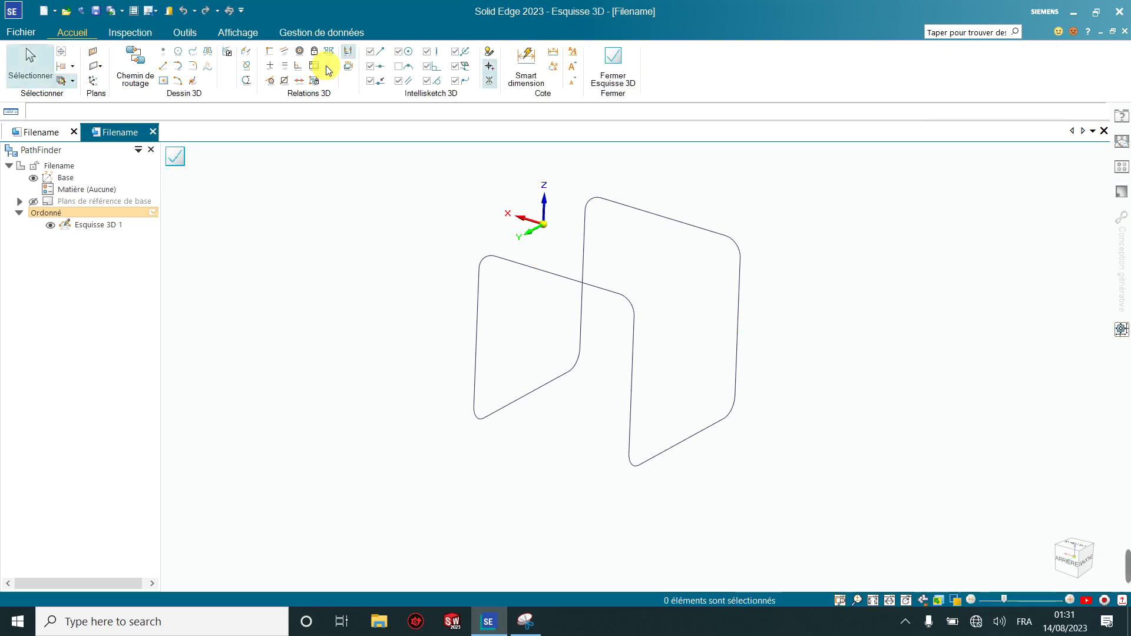
- Draw a centre-point 3D circle about 94.58 mm across, centred on a vertical loop edge
click(178, 52)
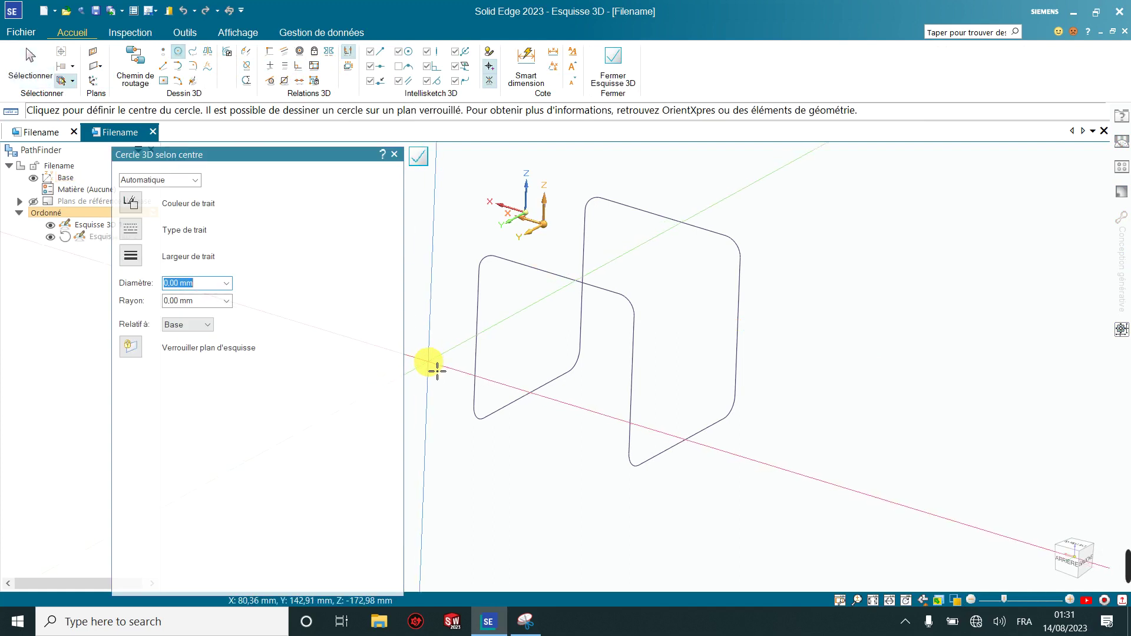
middle_drag(420, 370, 415, 384)
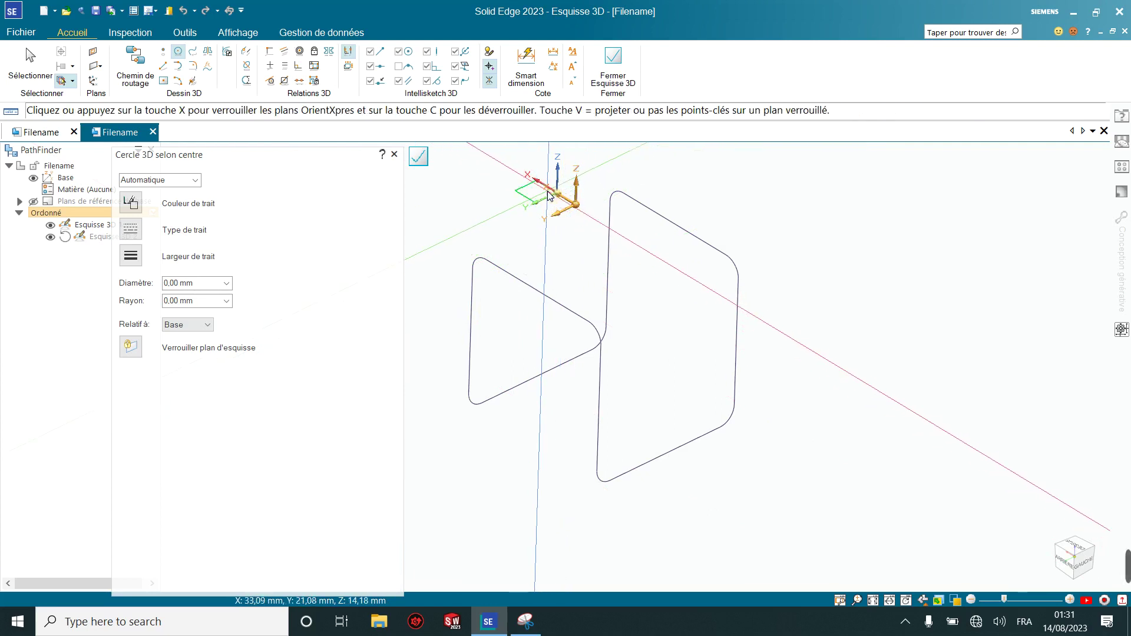
click(548, 195)
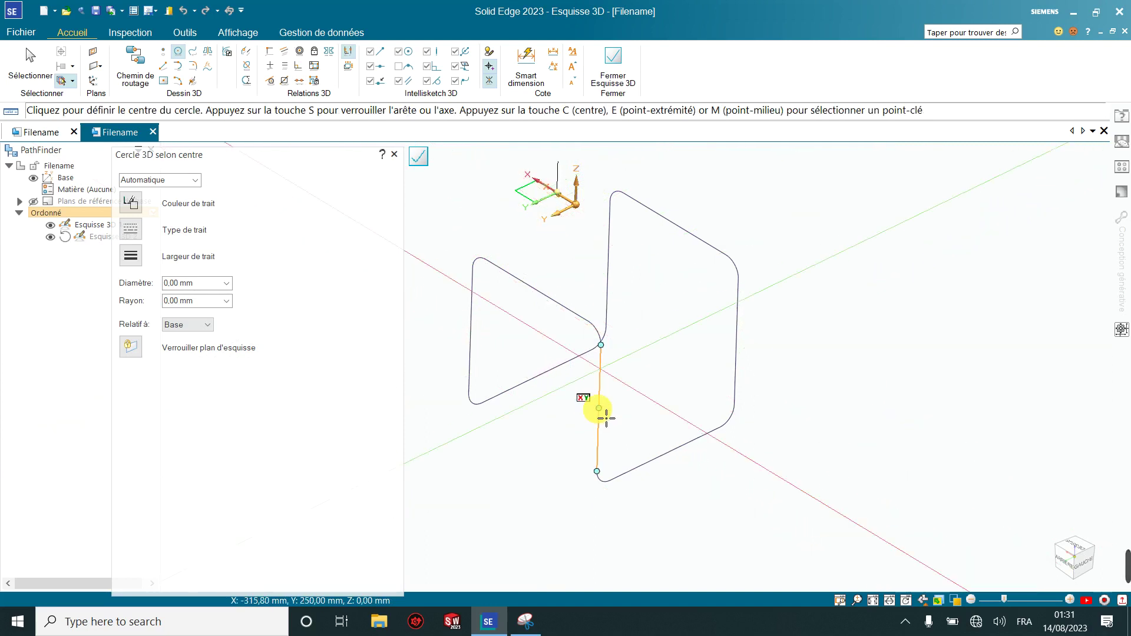
click(600, 405)
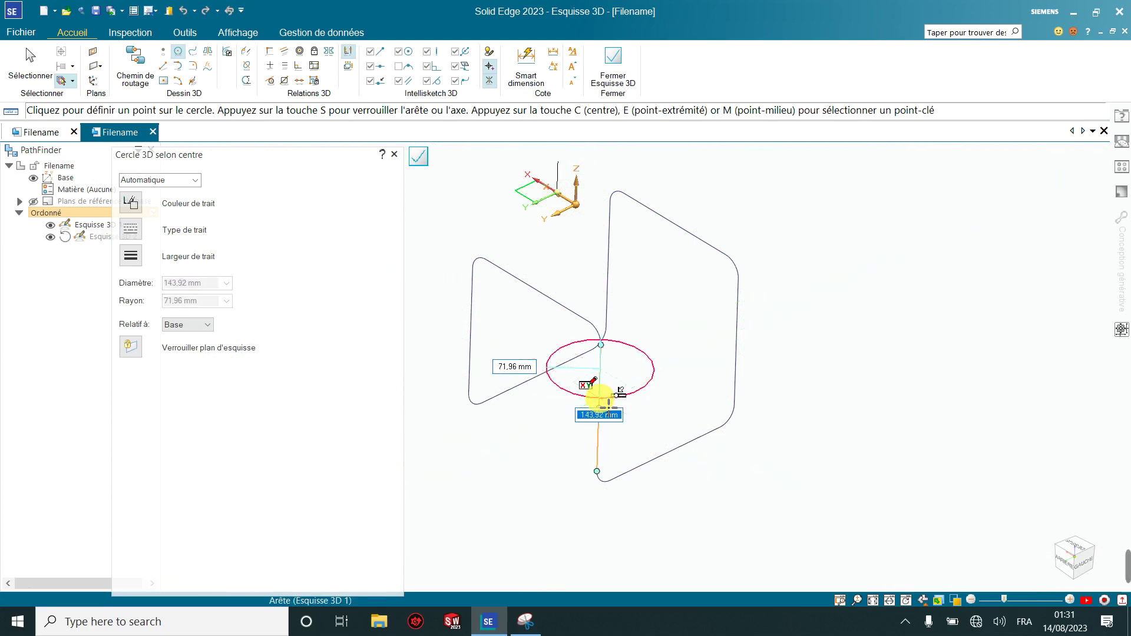
middle_drag(611, 406, 638, 446)
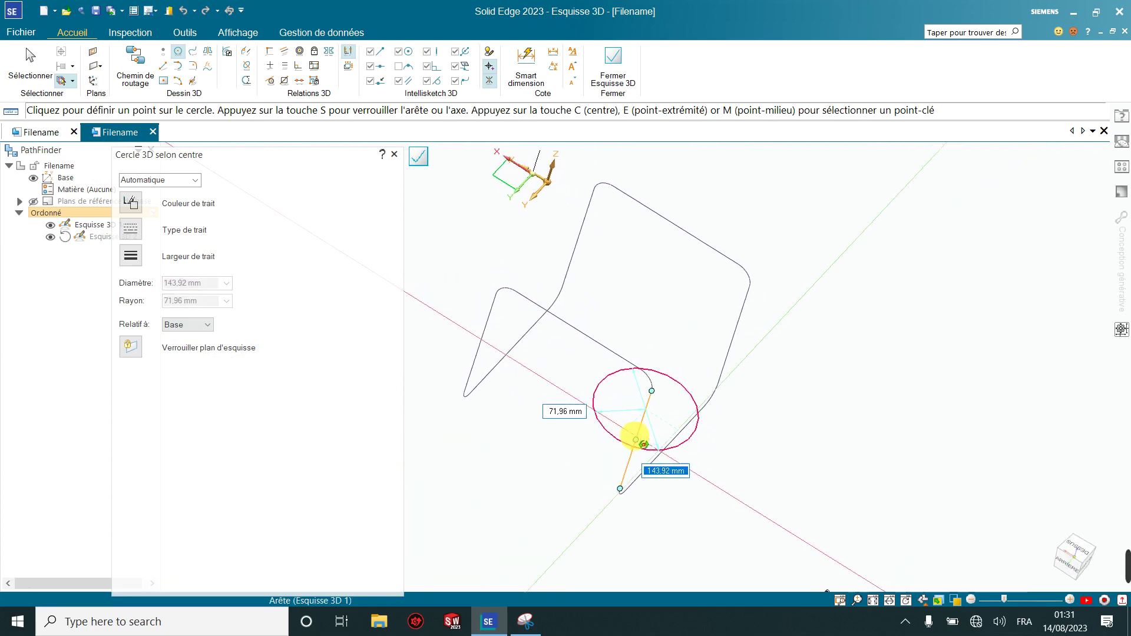
click(637, 444)
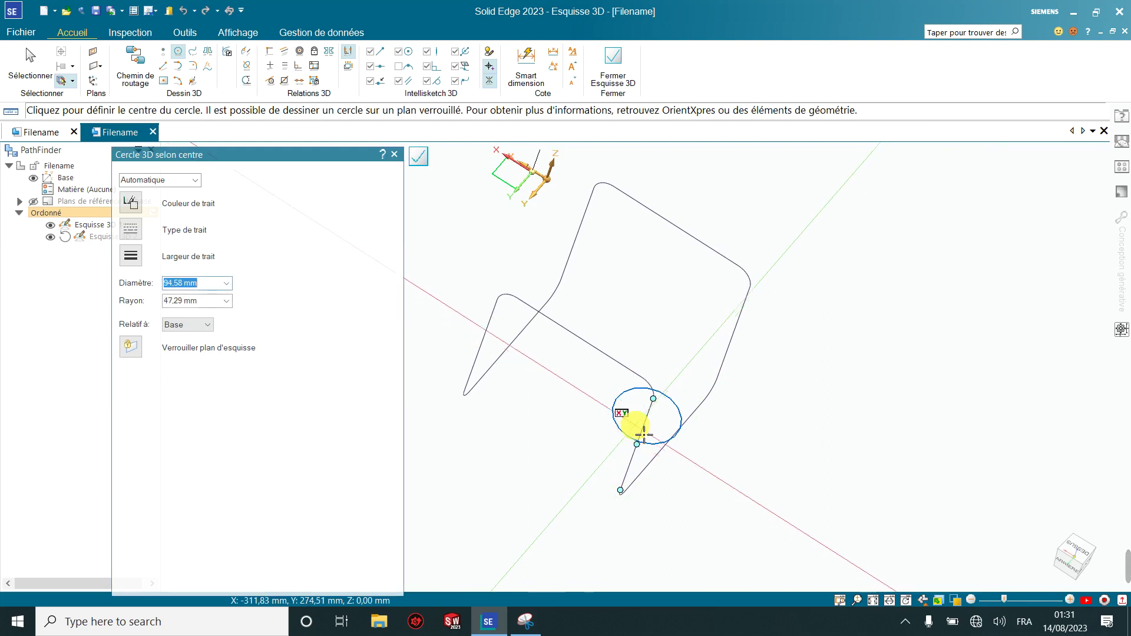
key(Escape)
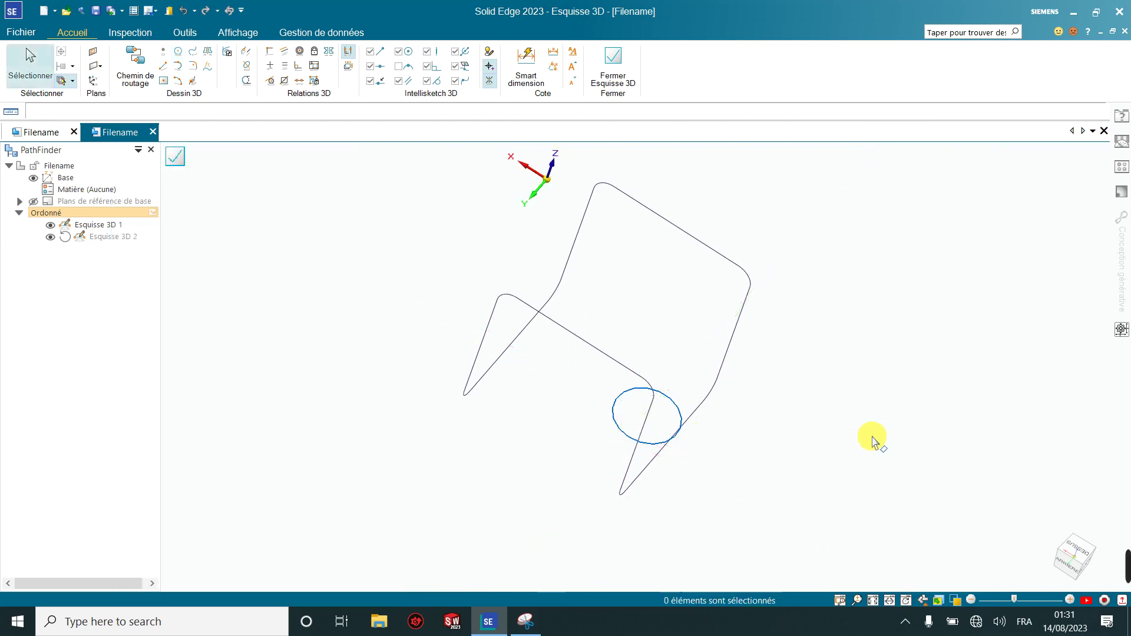
mouse_move(865, 443)
middle_down()
mouse_move(863, 412)
mouse_move(816, 418)
middle_up()
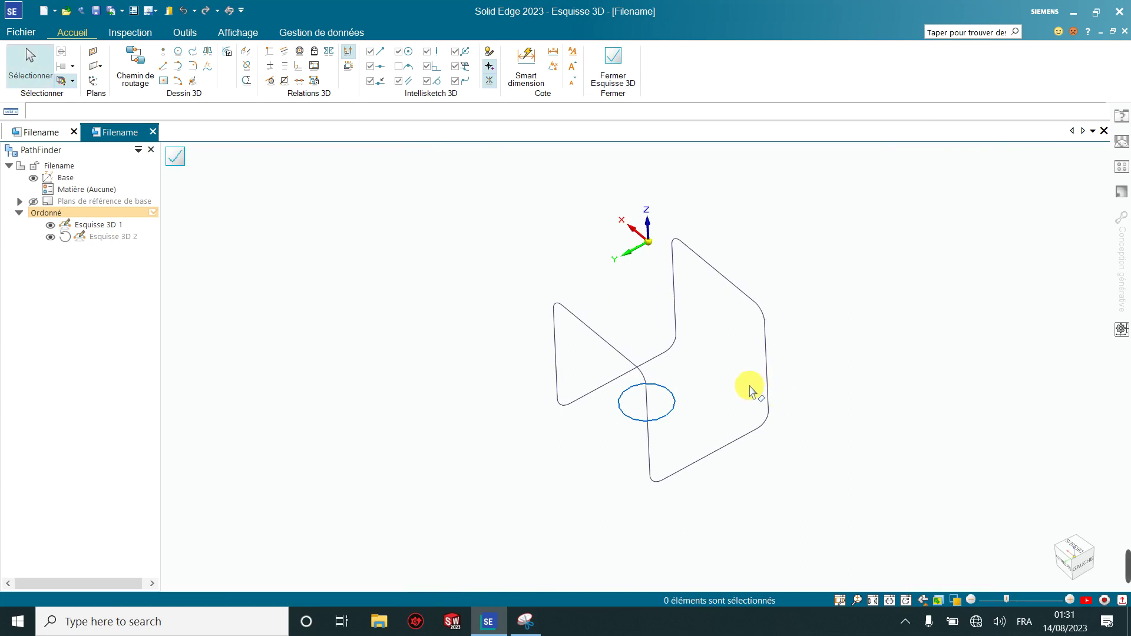
- Add a 250 mm diameter dimension to the profile circle
click(526, 63)
scroll(703, 388, up, 2)
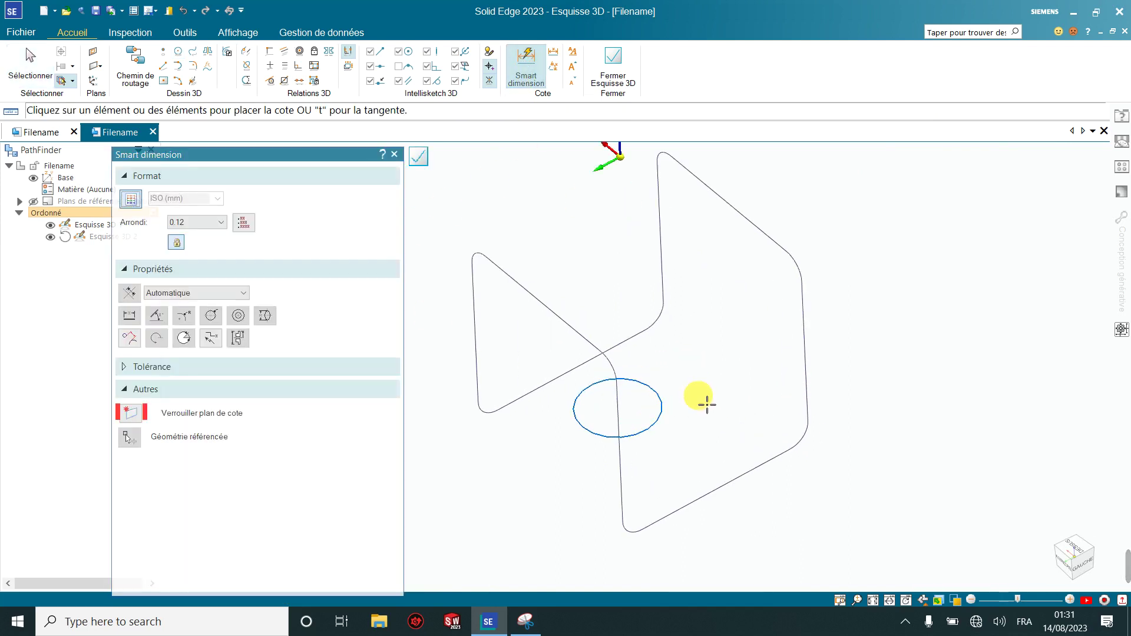
click(670, 410)
click(683, 377)
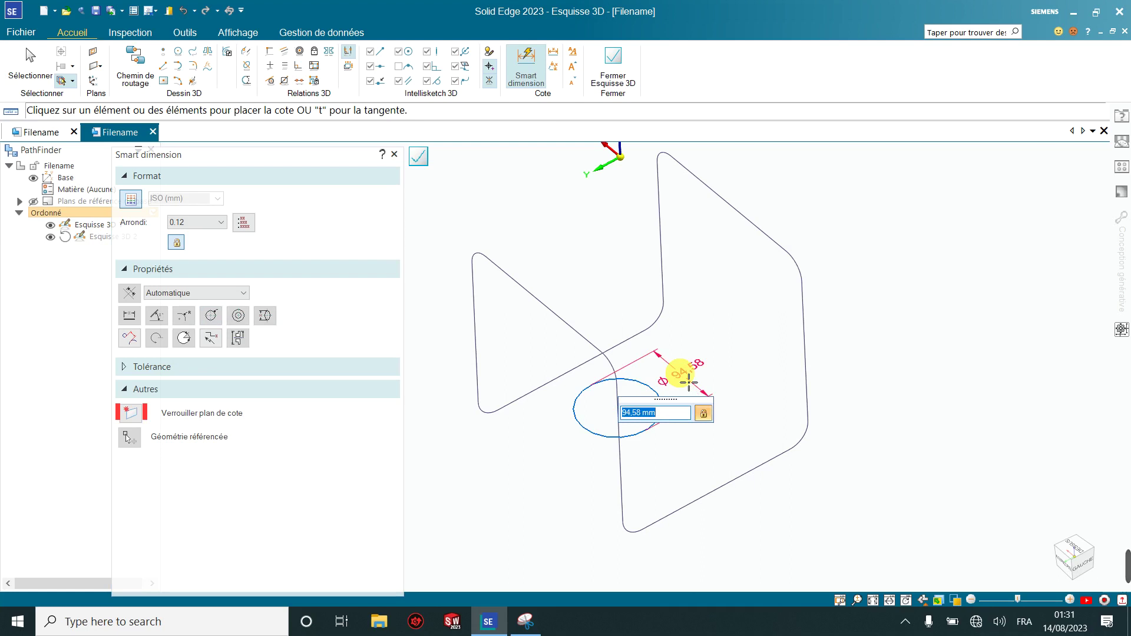
text(250)
key(Return)
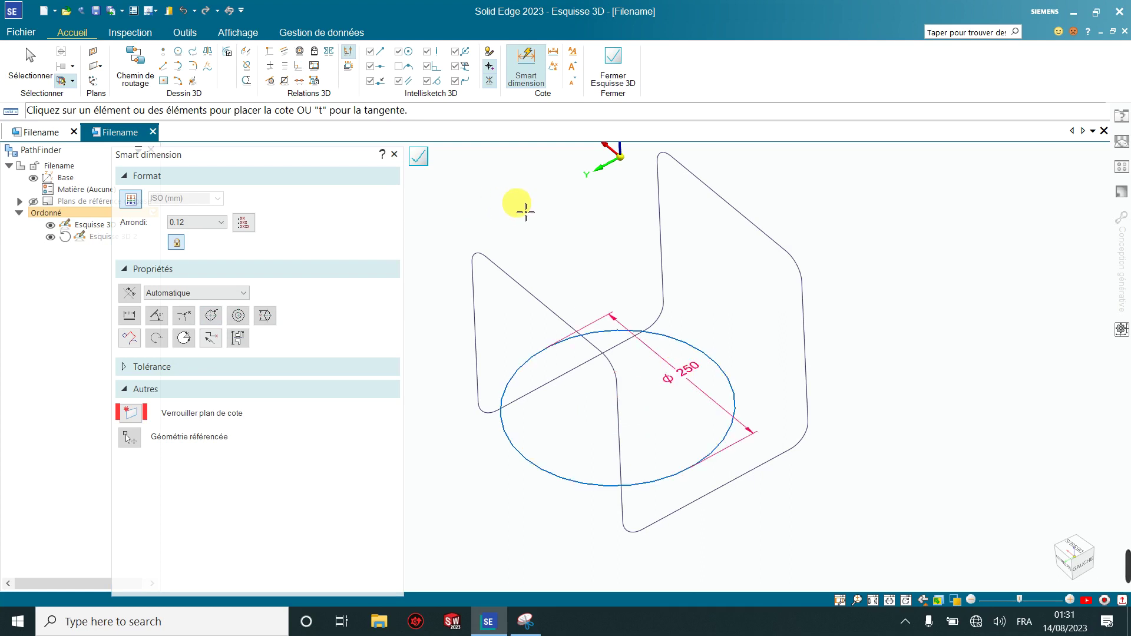
key(Escape)
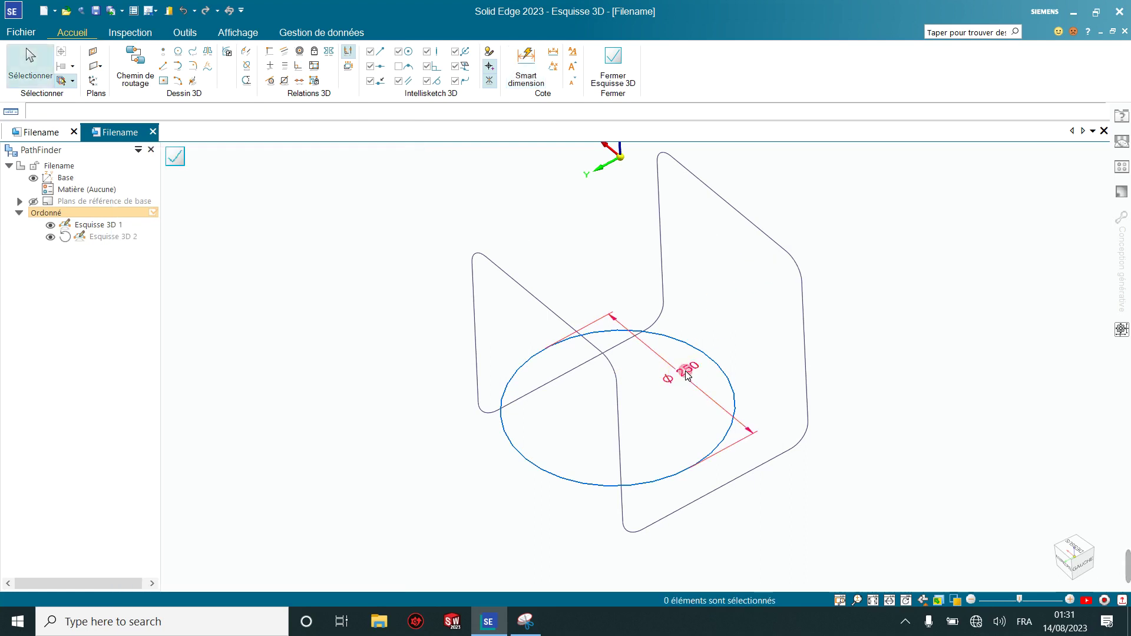
- Edit the diameter to 25 mm, then 30 mm, and close the sketch
click(687, 374)
text(25)
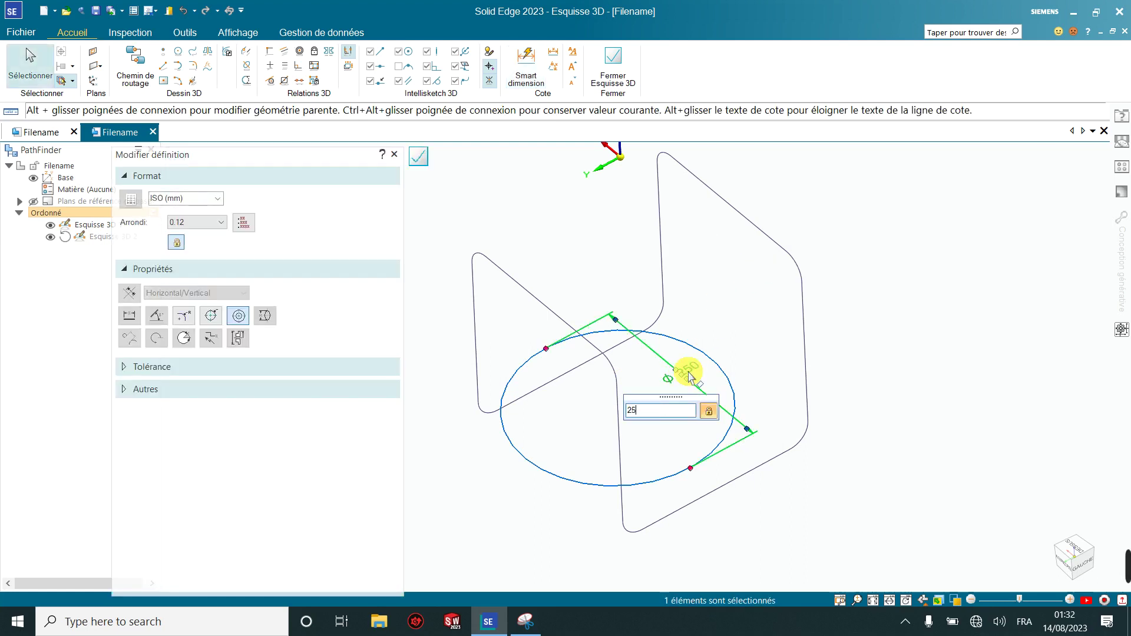
key(Return)
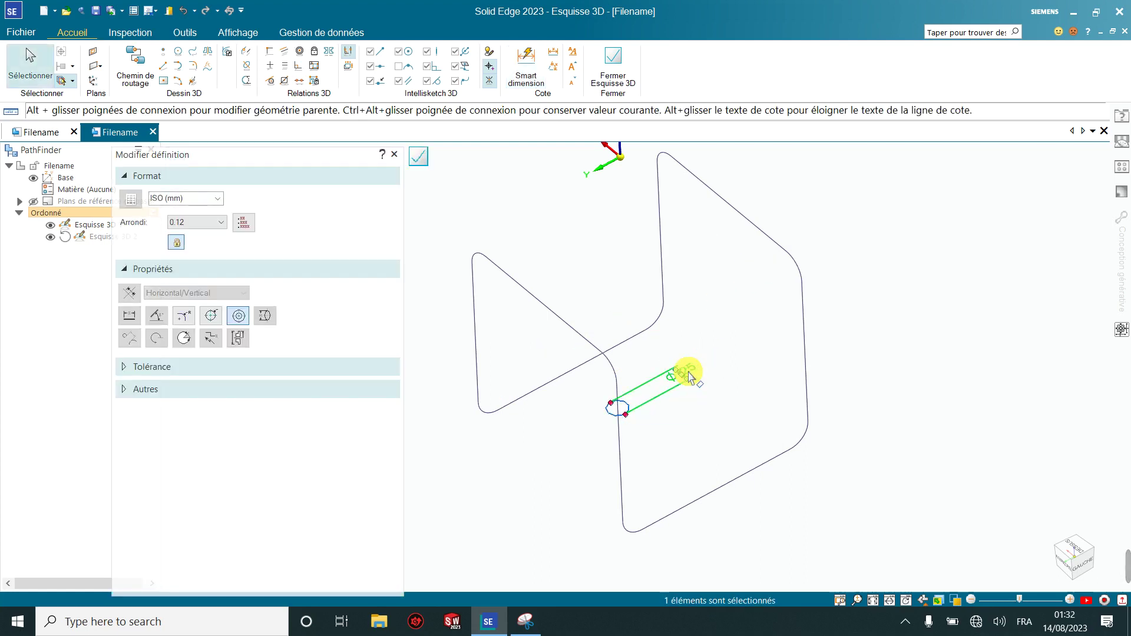
click(687, 375)
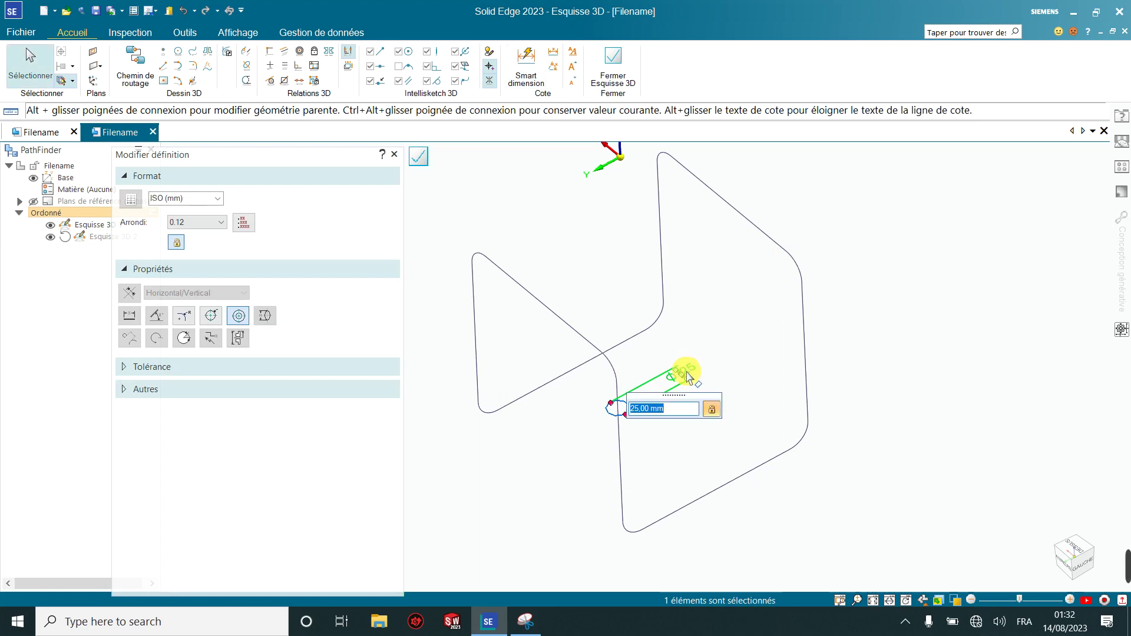
key(Return)
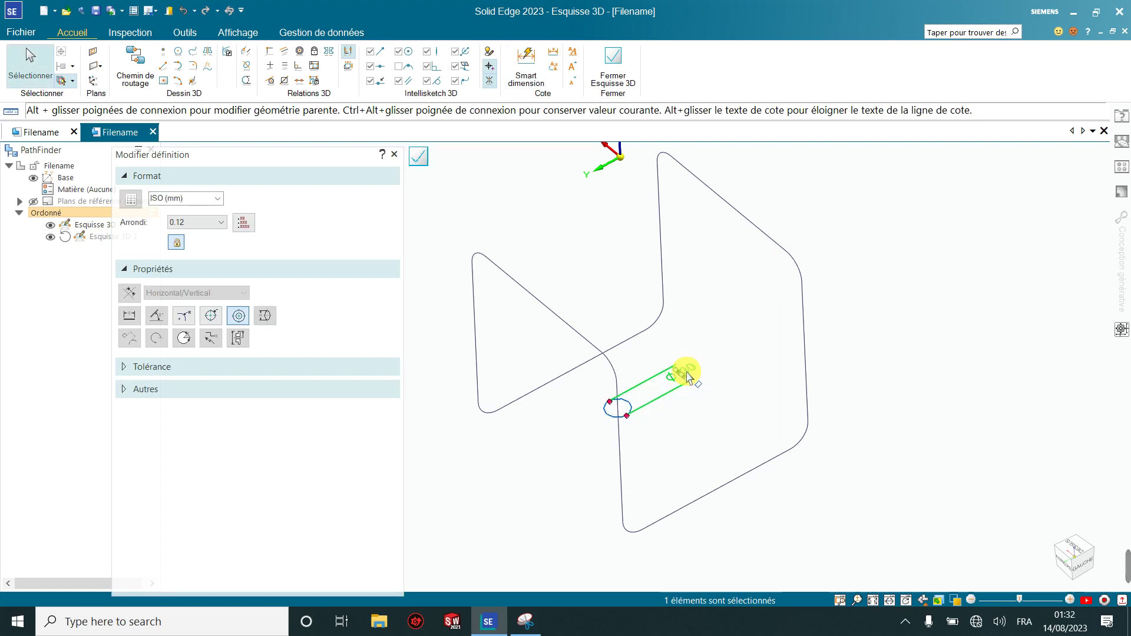
click(418, 156)
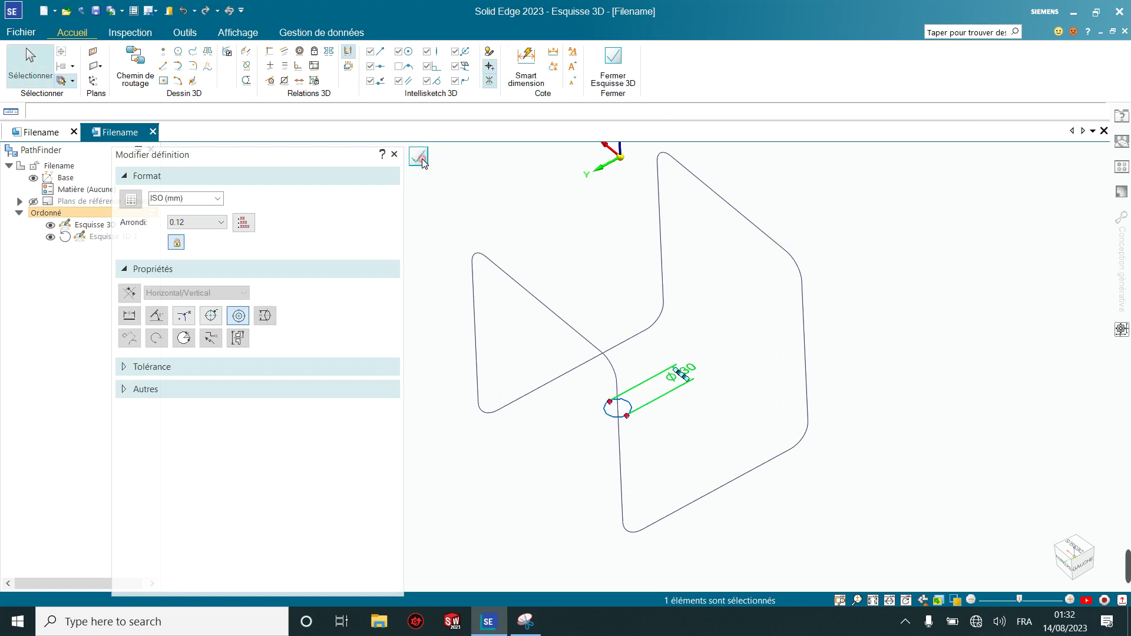
- Sweep the small circle along the Esquisse 3D 1 loop path, creating Ajout de matière 1
mouse_move(469, 182)
middle_down()
mouse_move(497, 207)
mouse_move(583, 215)
mouse_move(472, 182)
middle_up()
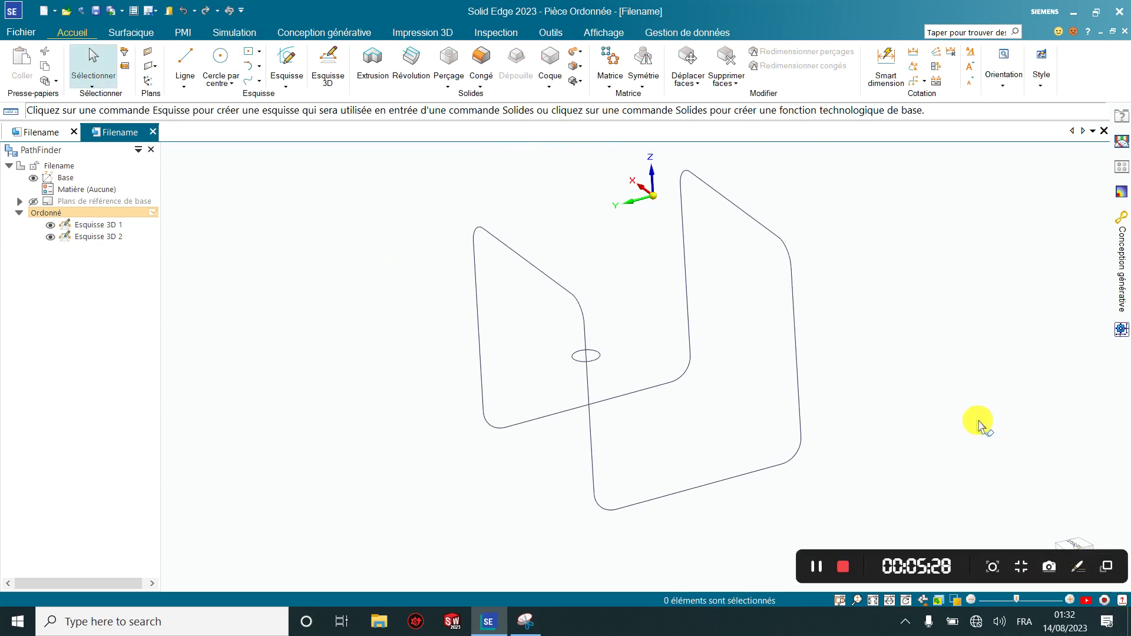
click(581, 57)
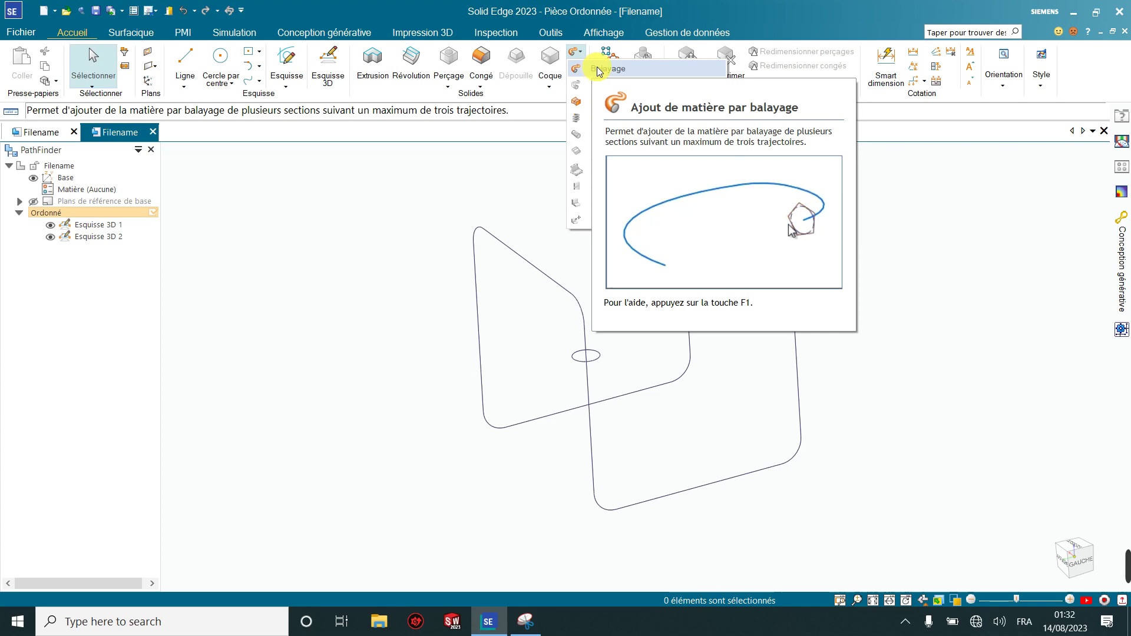
click(599, 70)
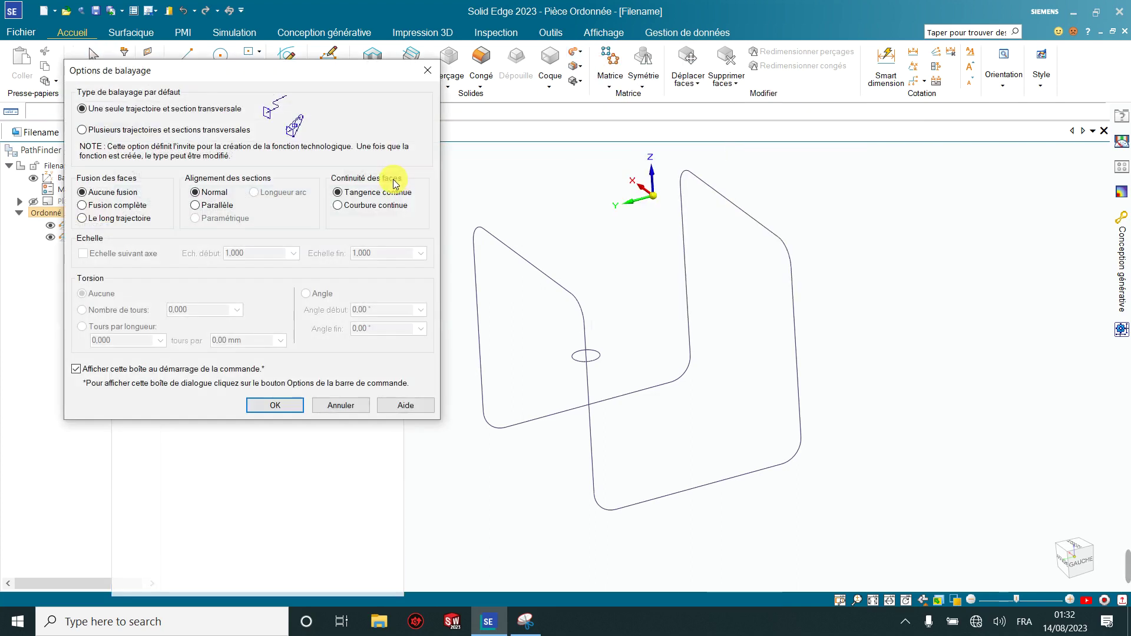
click(275, 406)
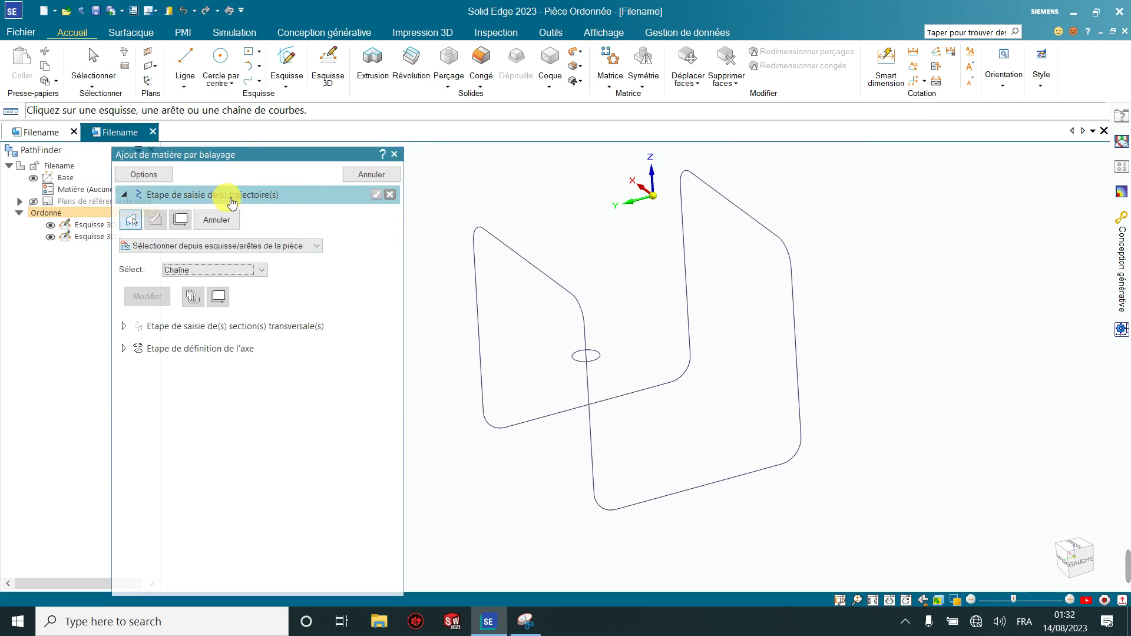
click(477, 281)
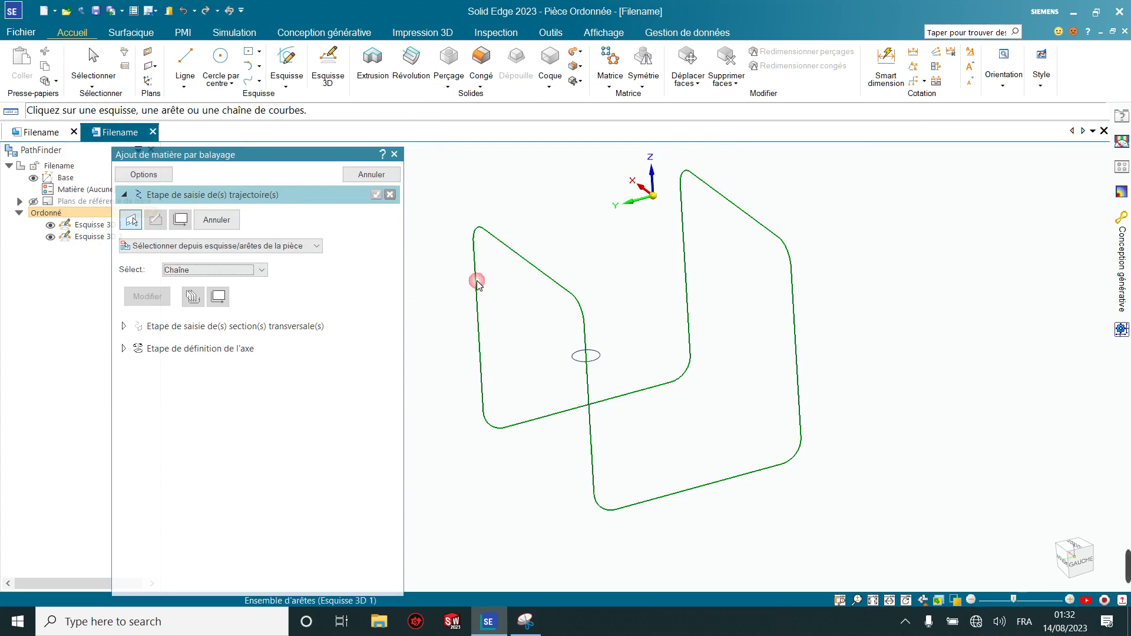
right_click(477, 282)
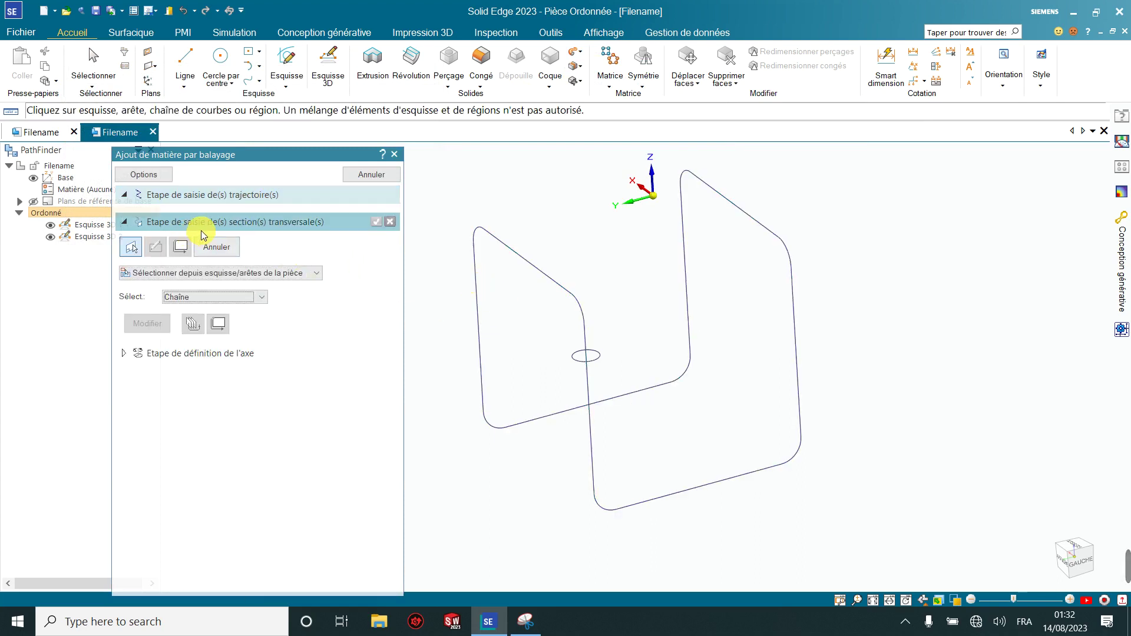
click(600, 362)
right_click(601, 361)
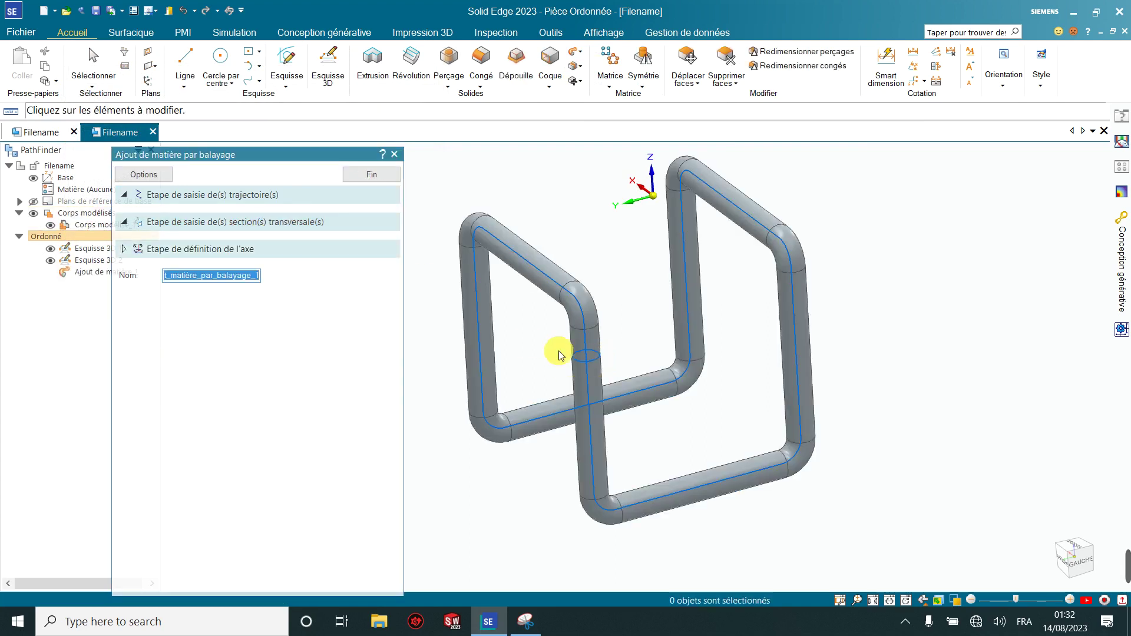
click(389, 177)
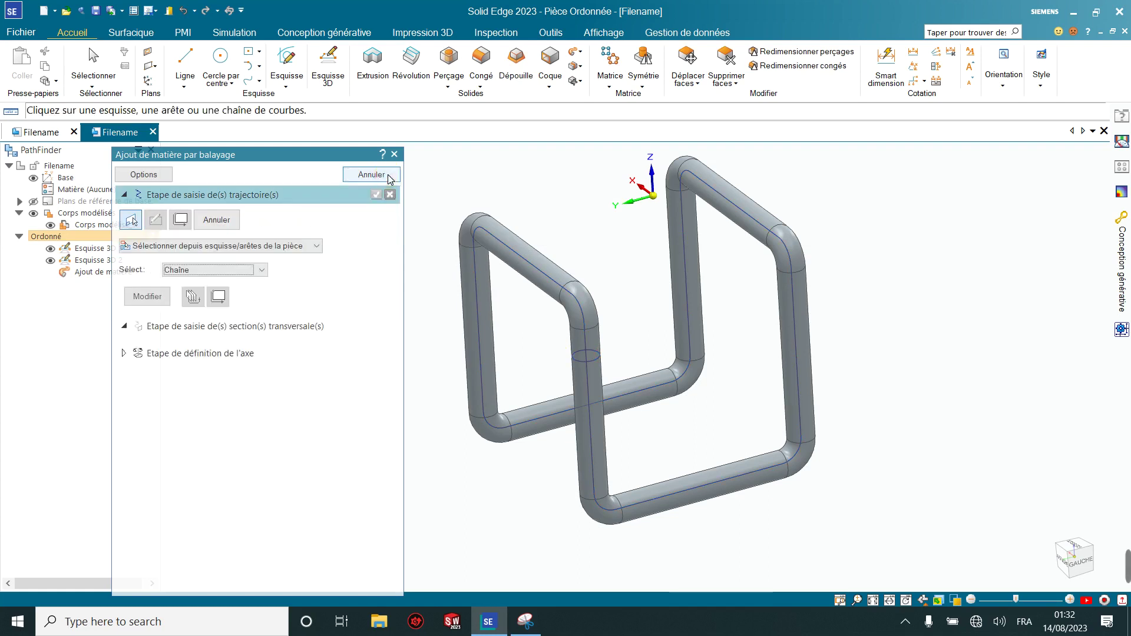
click(395, 155)
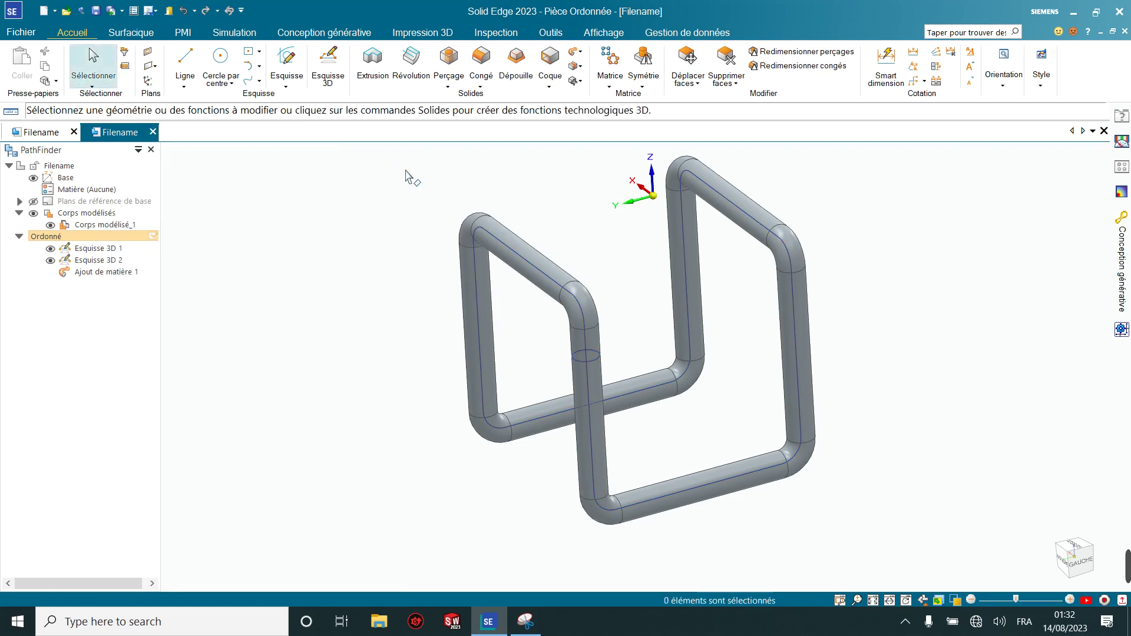
- Hide Base, Esquisse 3D 1 and Esquisse 3D 2 in PathFinder while orbiting the tube
mouse_move(759, 401)
middle_down()
mouse_move(745, 404)
mouse_move(795, 369)
mouse_move(821, 374)
mouse_move(788, 383)
middle_up()
scroll(729, 333, up, 3)
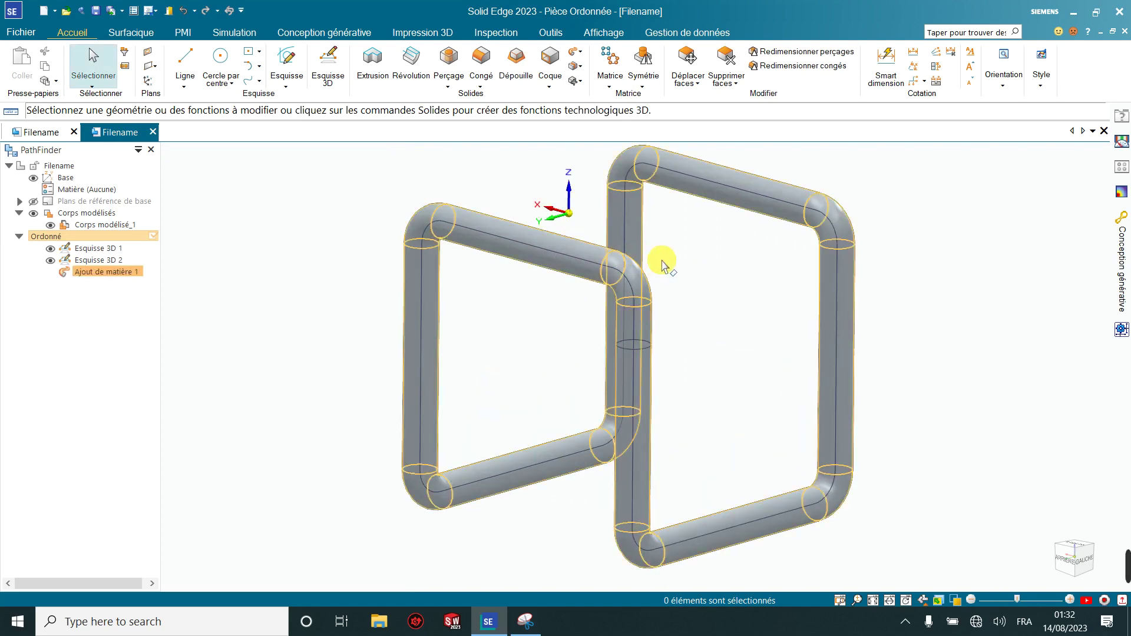
click(33, 178)
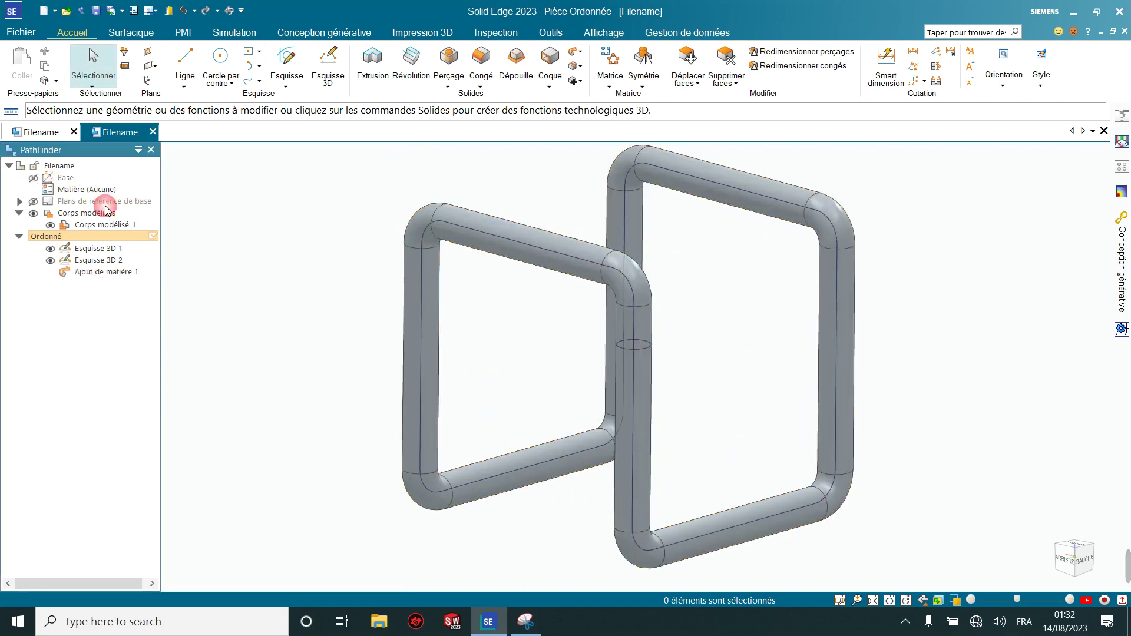
scroll(259, 265, down, 3)
mouse_move(273, 273)
middle_down()
mouse_move(335, 323)
mouse_move(302, 328)
mouse_move(365, 315)
mouse_move(343, 331)
middle_up()
scroll(500, 320, up, 2)
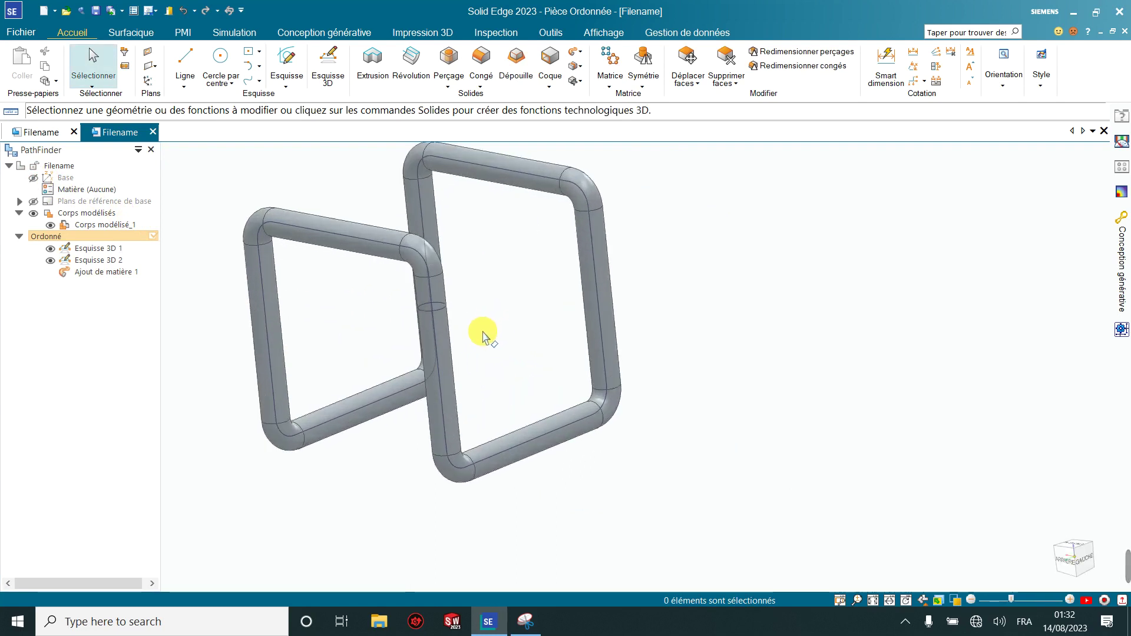
click(50, 248)
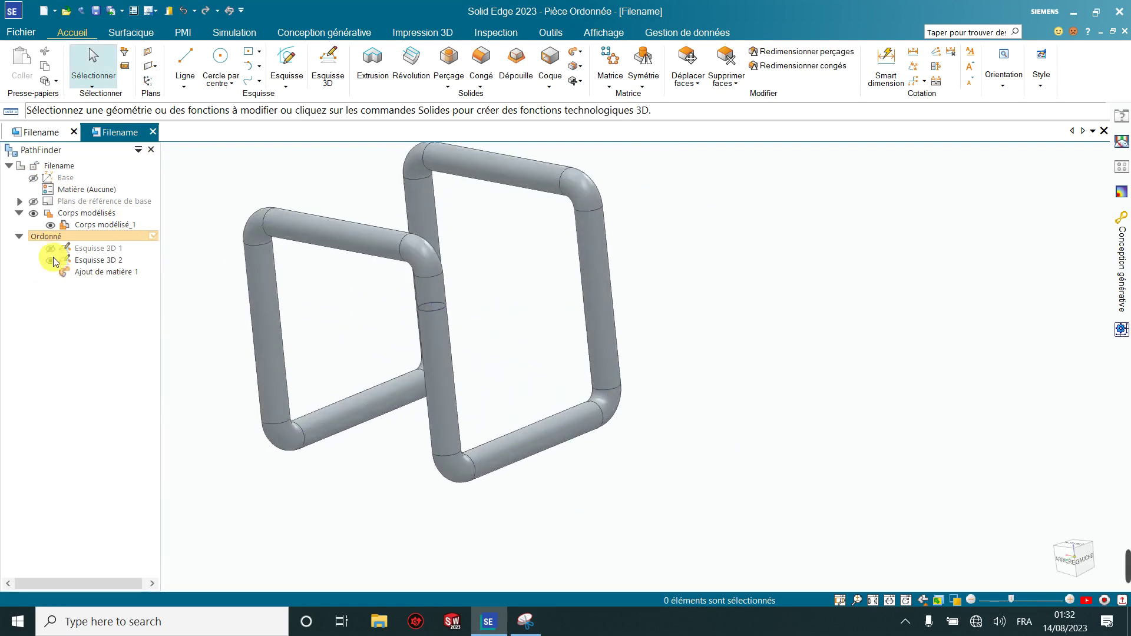
click(50, 260)
- Inspect the tube from new angles, then show and select Esquisse 3D 2 again
scroll(202, 343, down, 1)
mouse_move(202, 343)
middle_down()
mouse_move(202, 313)
mouse_move(199, 345)
middle_up()
scroll(176, 324, up, 2)
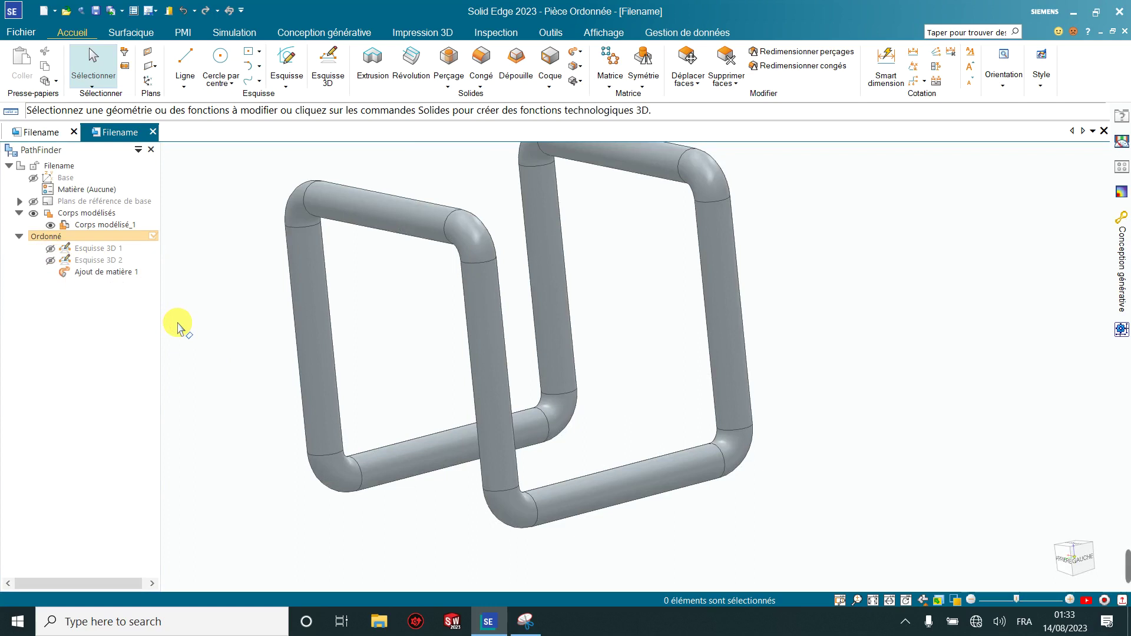
scroll(568, 324, down, 1)
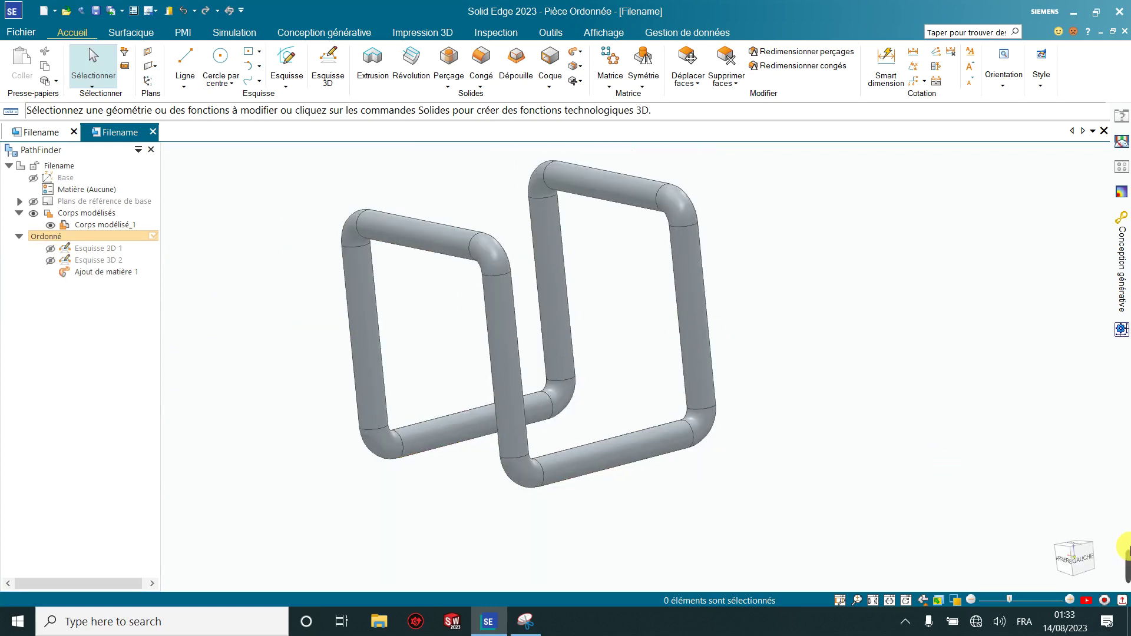
click(906, 306)
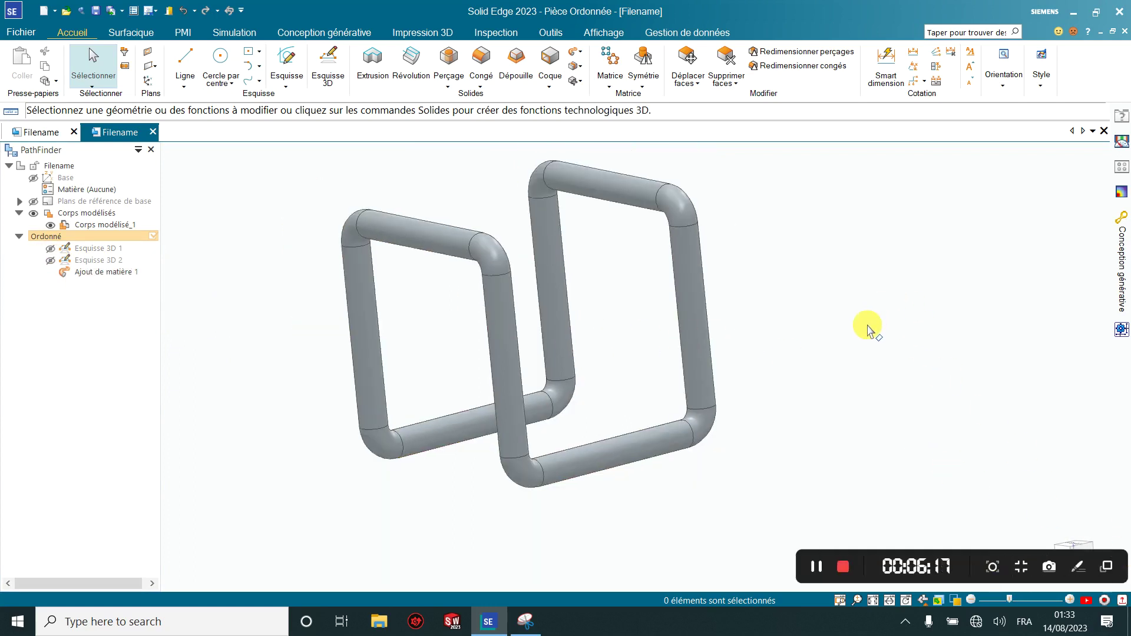
middle_drag(866, 325, 878, 344)
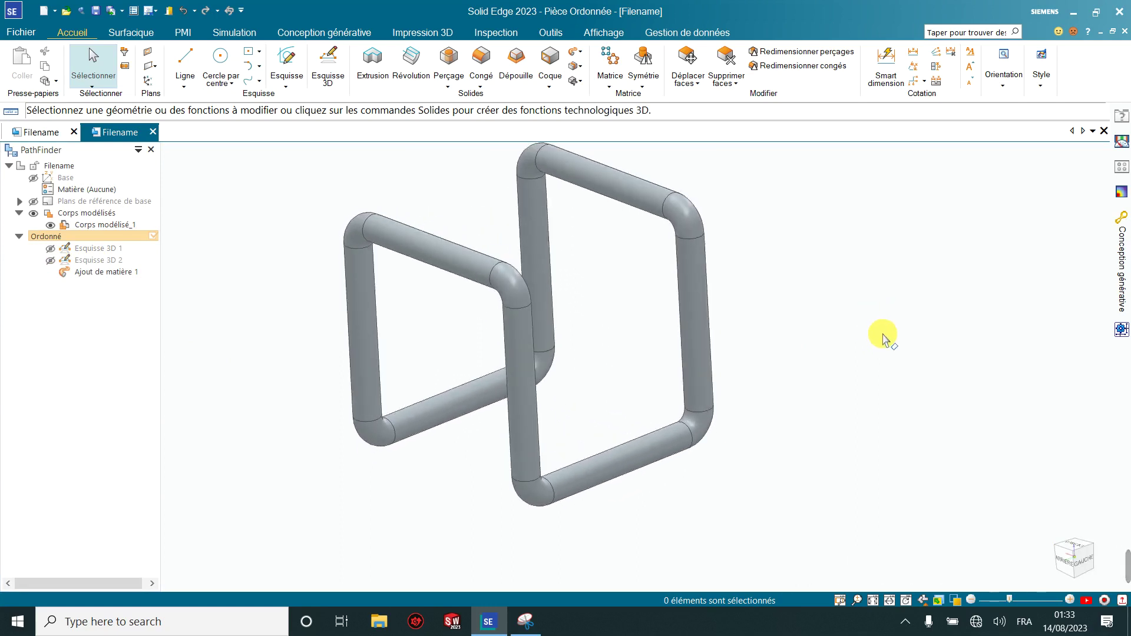
click(85, 263)
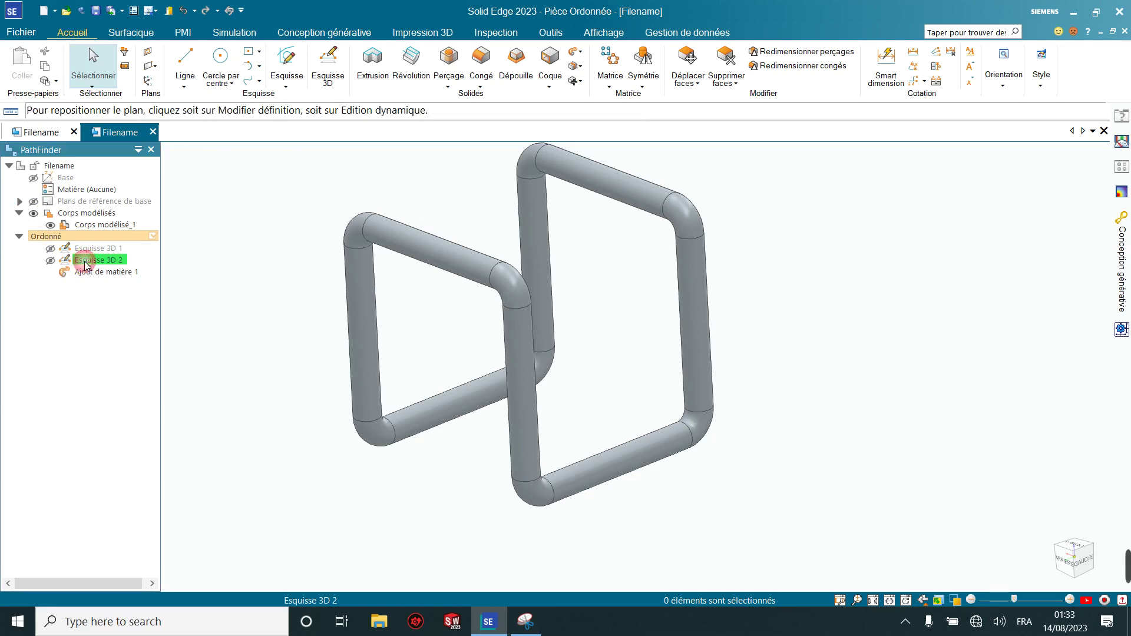
click(51, 260)
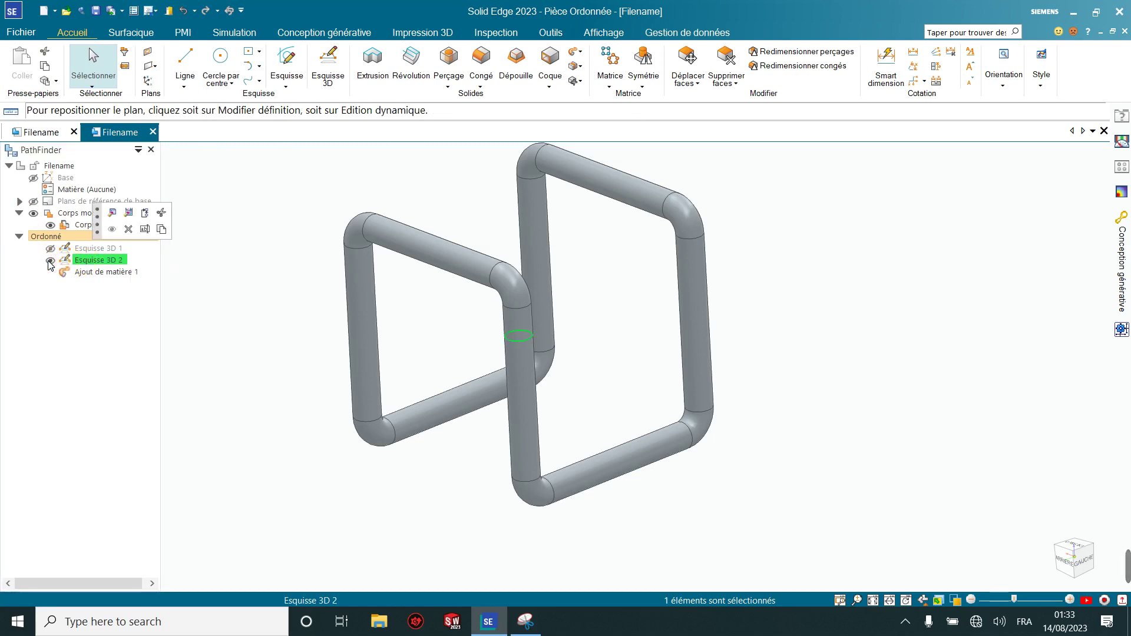
click(105, 261)
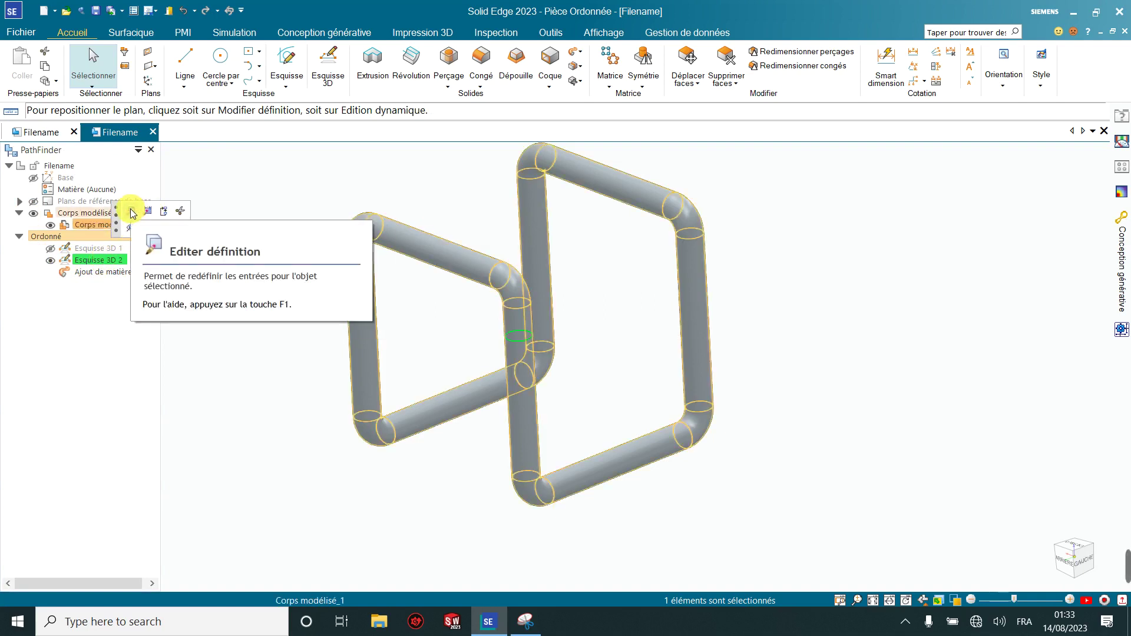
- Edit Esquisse 3D 2, changing its 30 mm dimension to 45 mm, then hide the sketch
click(131, 213)
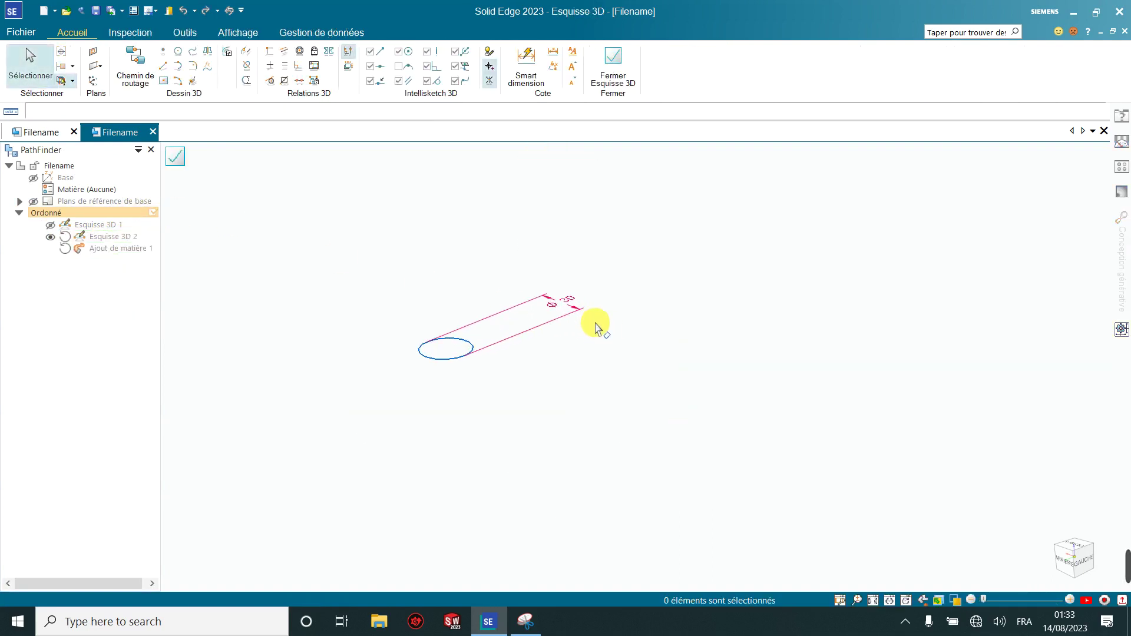
click(569, 304)
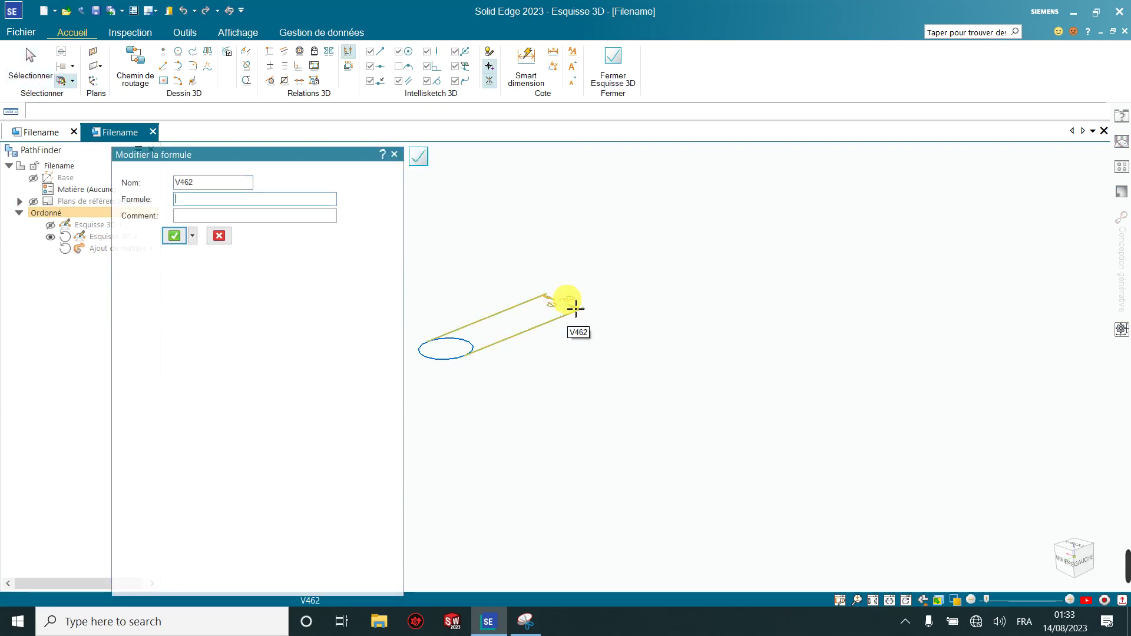
key(Escape)
click(571, 309)
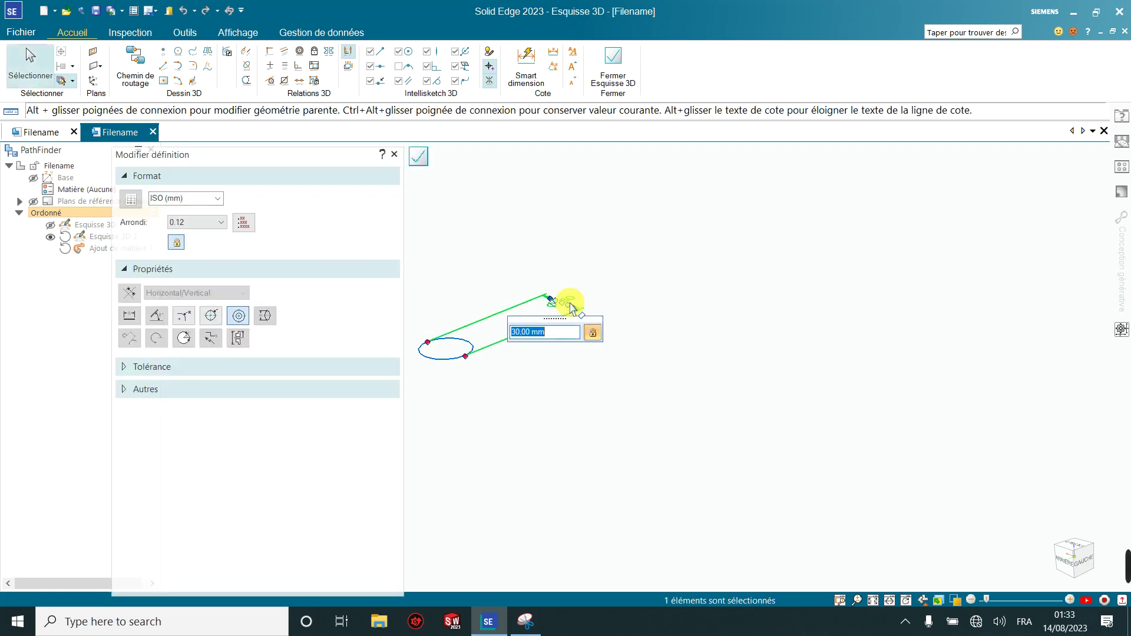
key(Return)
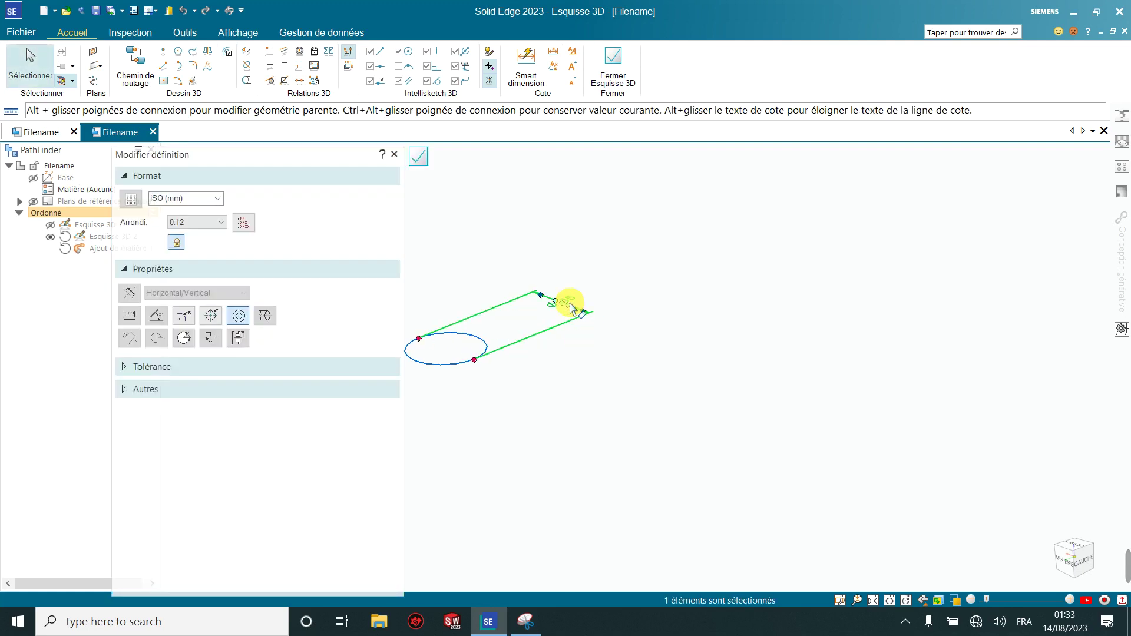
click(417, 160)
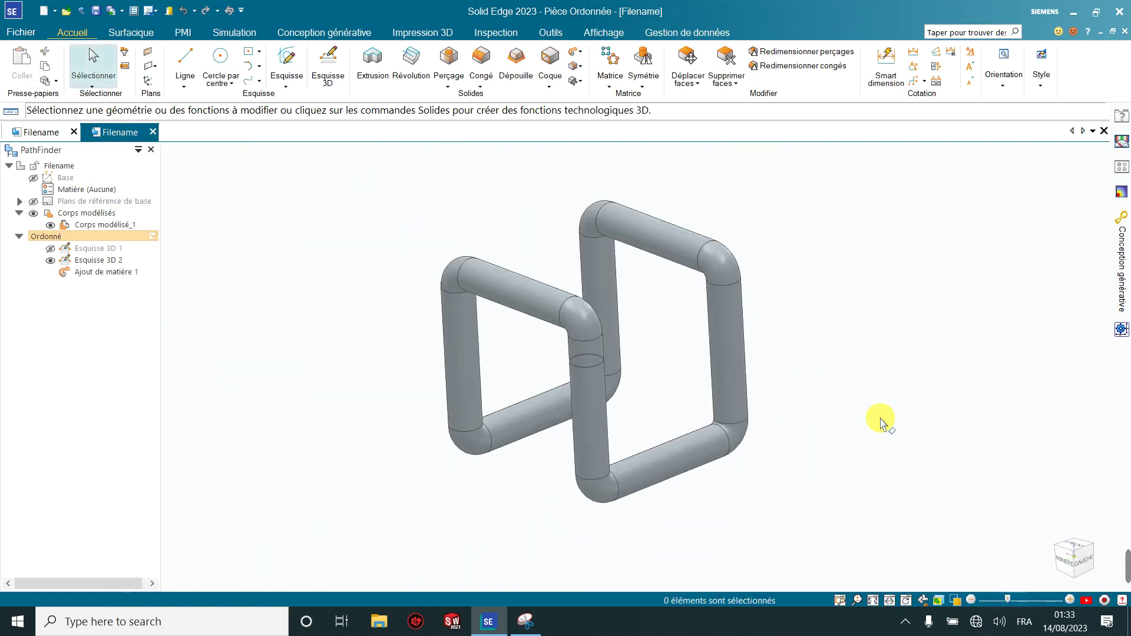
scroll(883, 383, up, 2)
scroll(841, 399, down, 1)
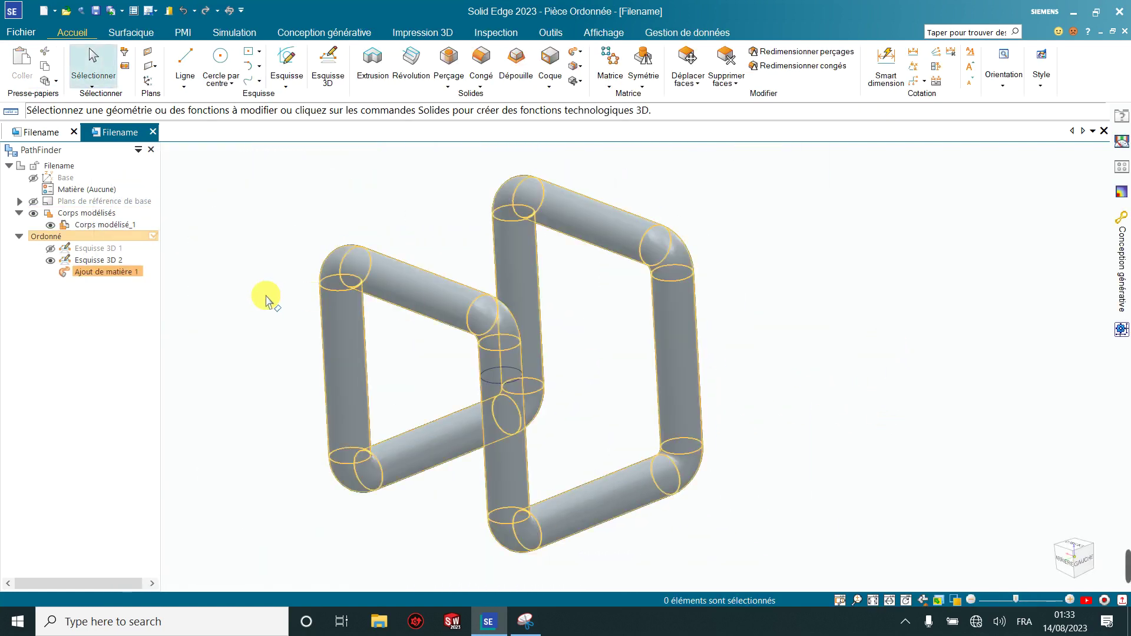
click(51, 261)
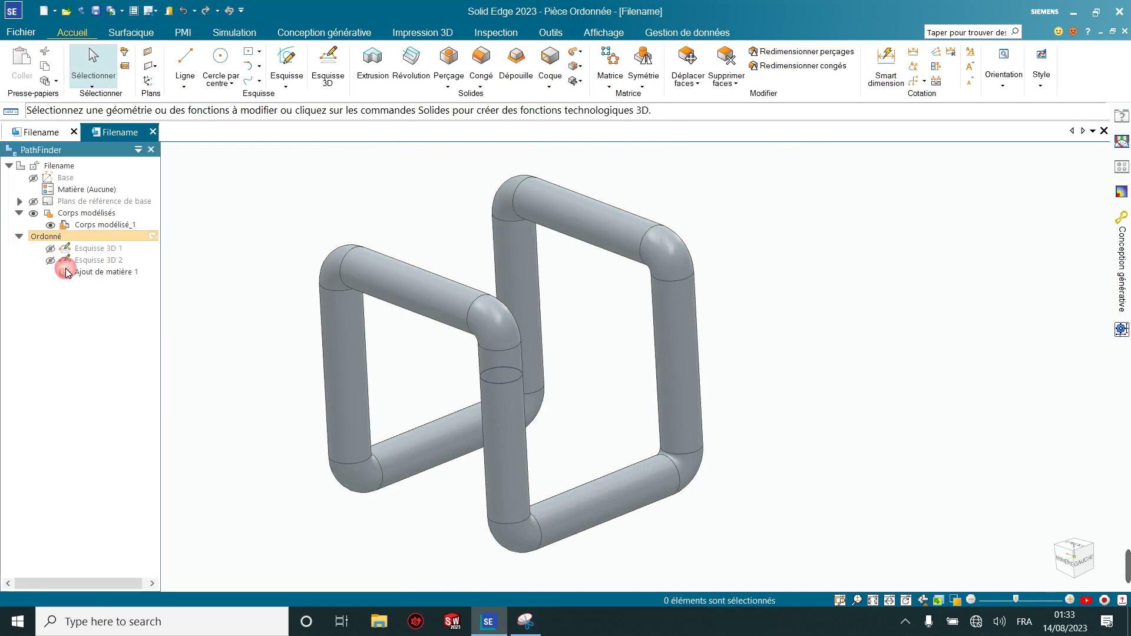
- Reopen Esquisse 3D 2 and change the 45 mm dimension to 25 mm to rebuild the tubes
mouse_move(270, 386)
middle_down()
mouse_move(345, 373)
mouse_move(244, 372)
middle_up()
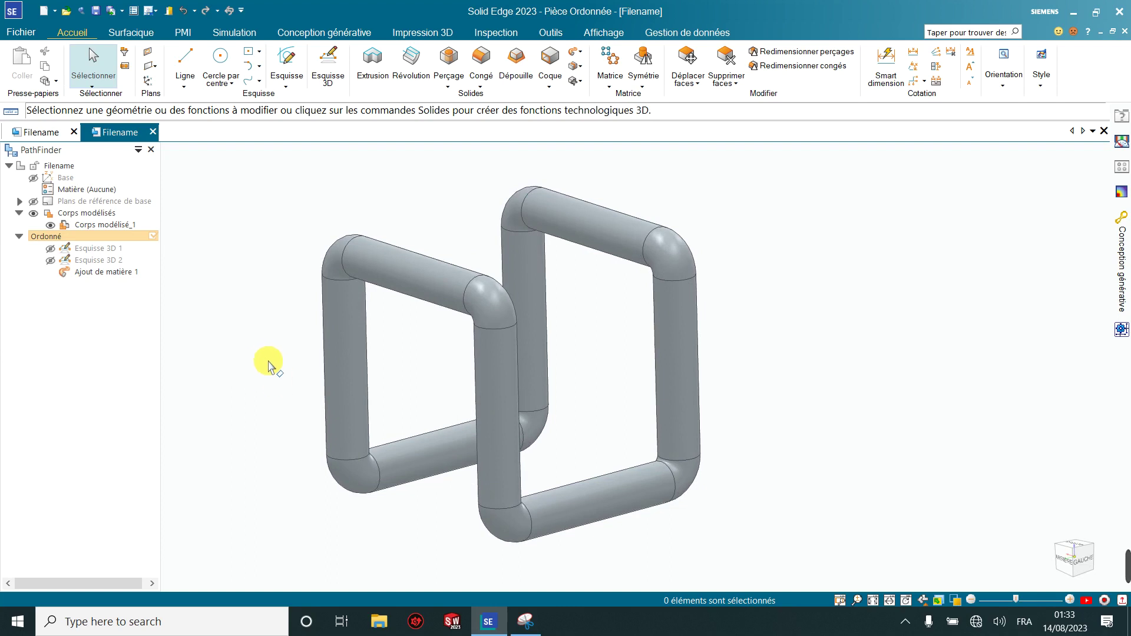
click(82, 263)
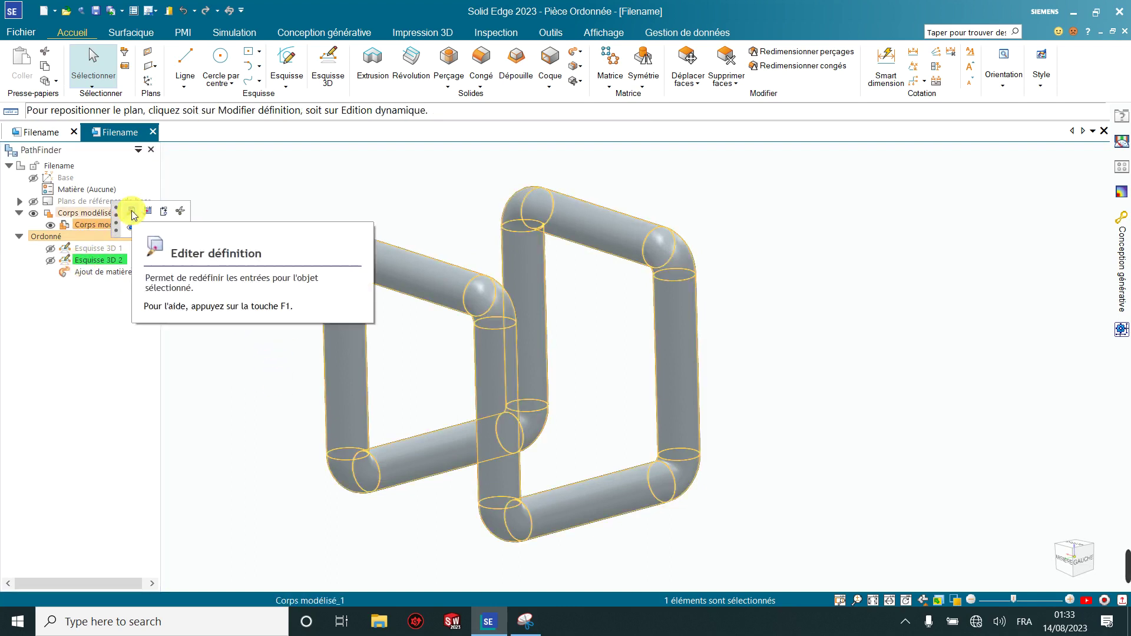
click(130, 213)
scroll(628, 365, up, 3)
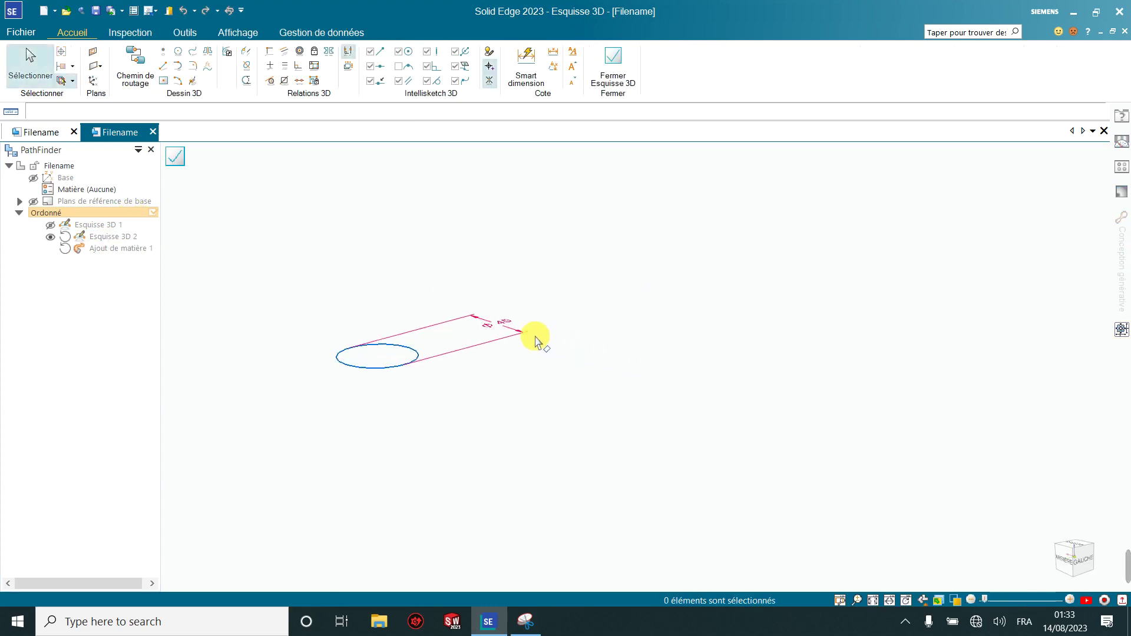
click(506, 324)
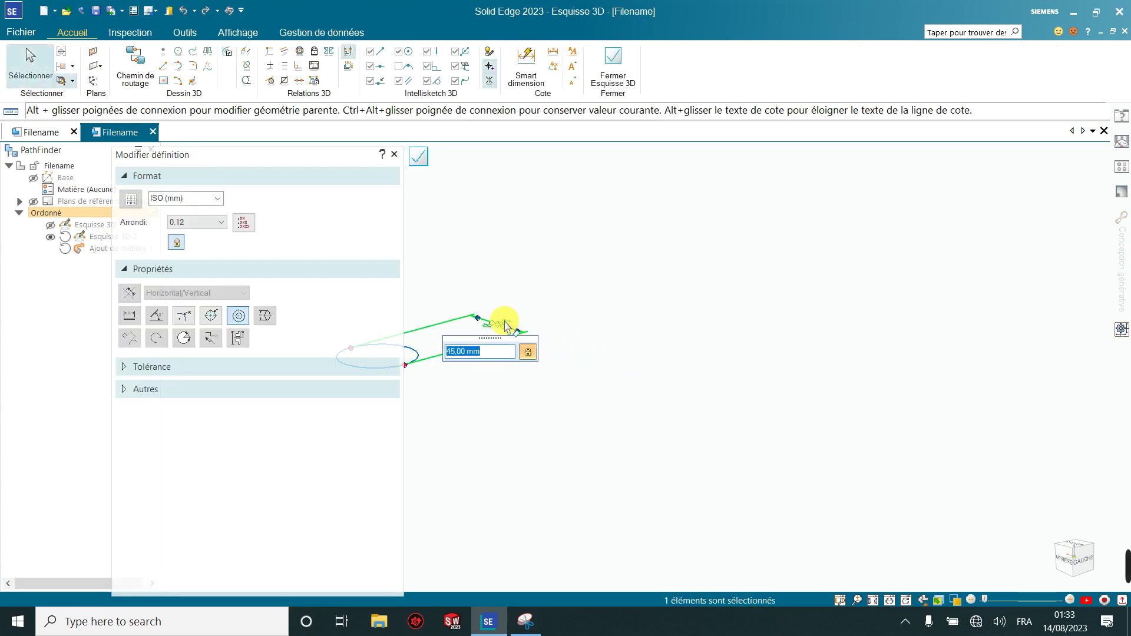
key(Return)
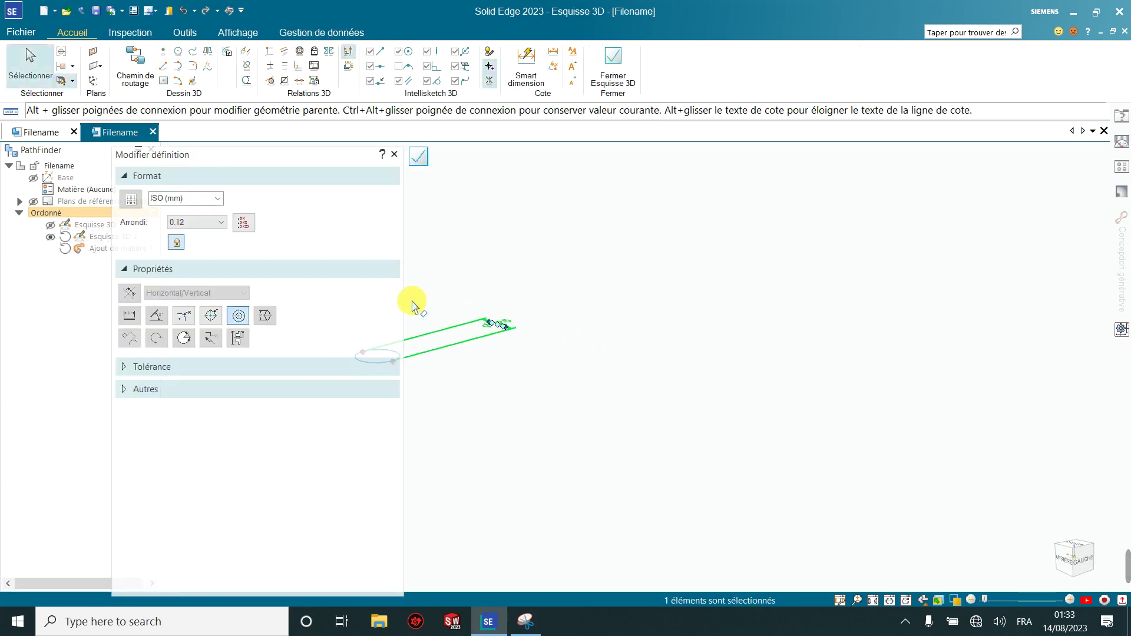
click(418, 156)
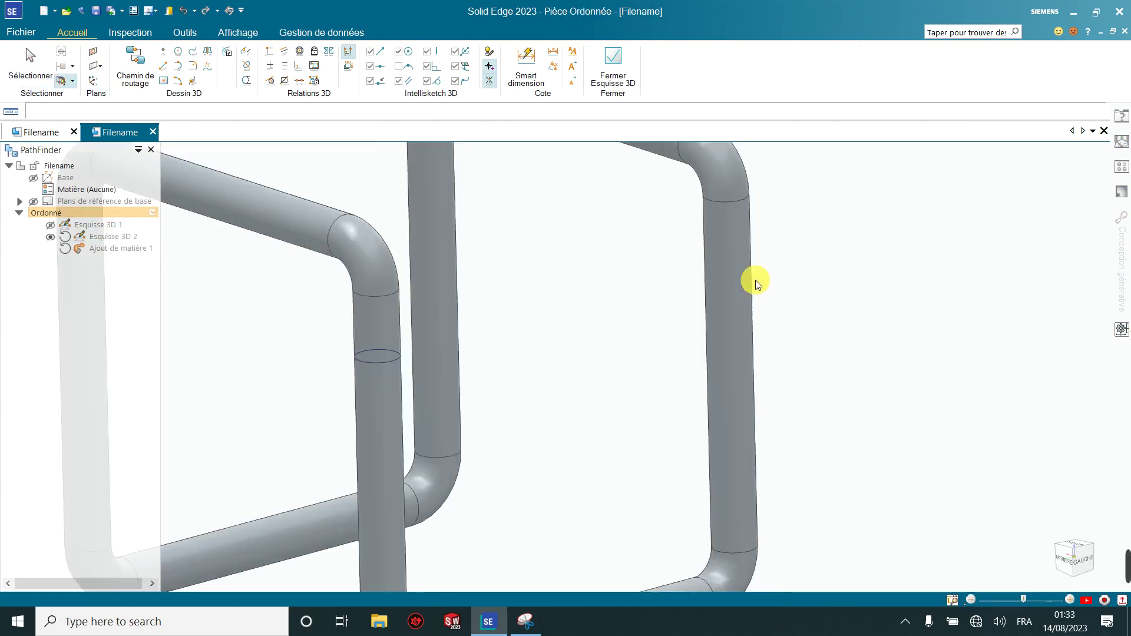
scroll(654, 357, down, 3)
scroll(644, 356, down, 1)
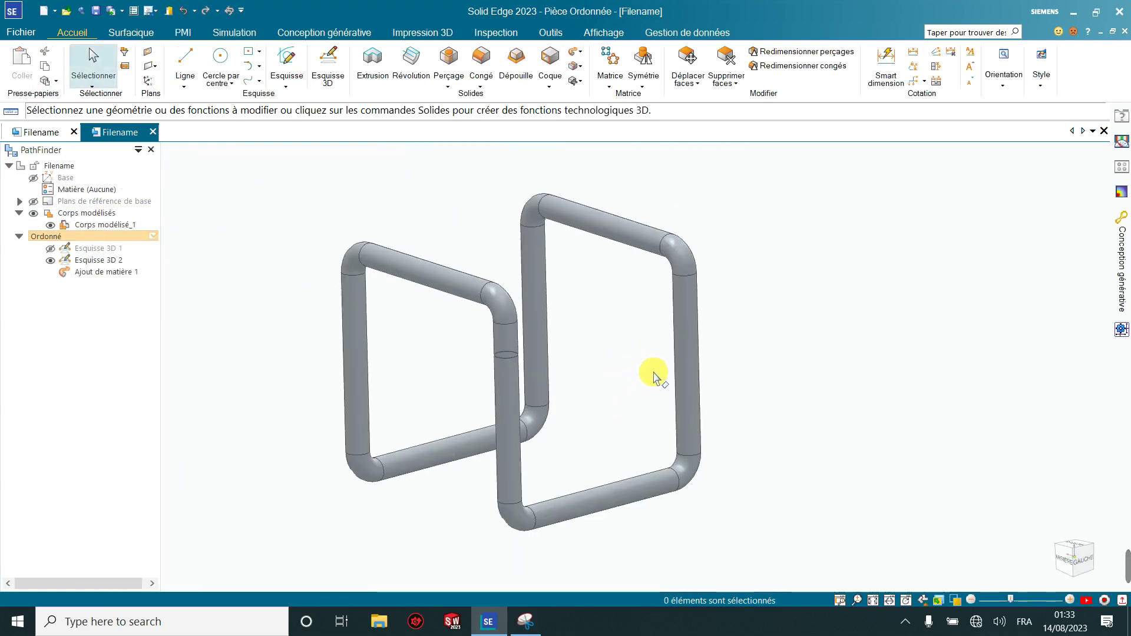
- Hide Esquisse 3D 2 and try shaded, edged, wireframe and hidden-edge styles, ending on plain Ombrage
click(51, 260)
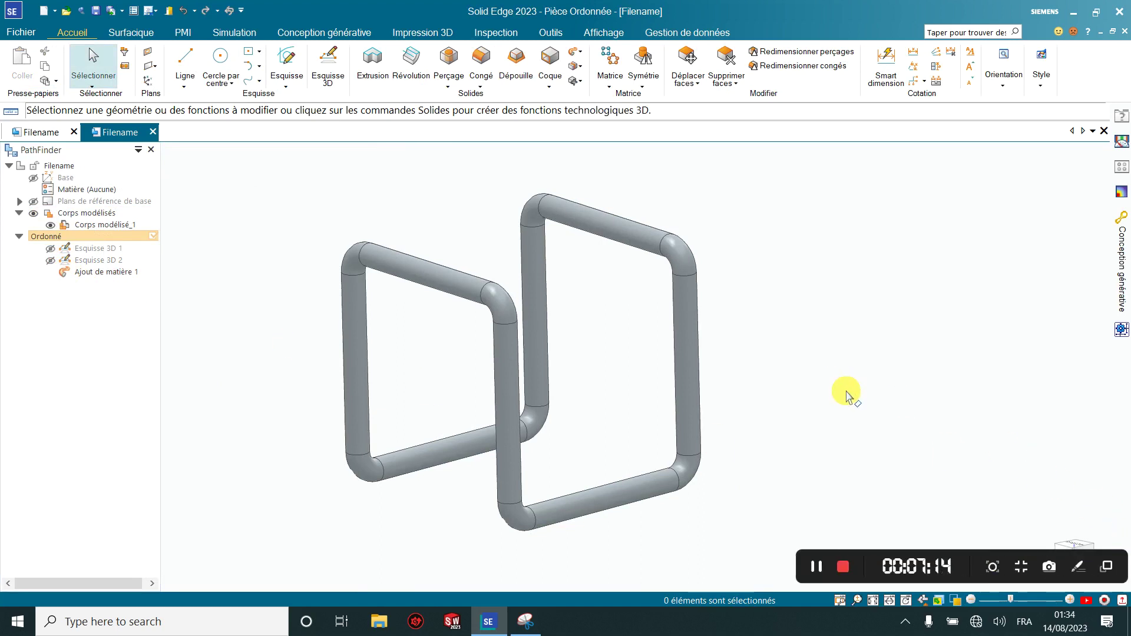
click(600, 31)
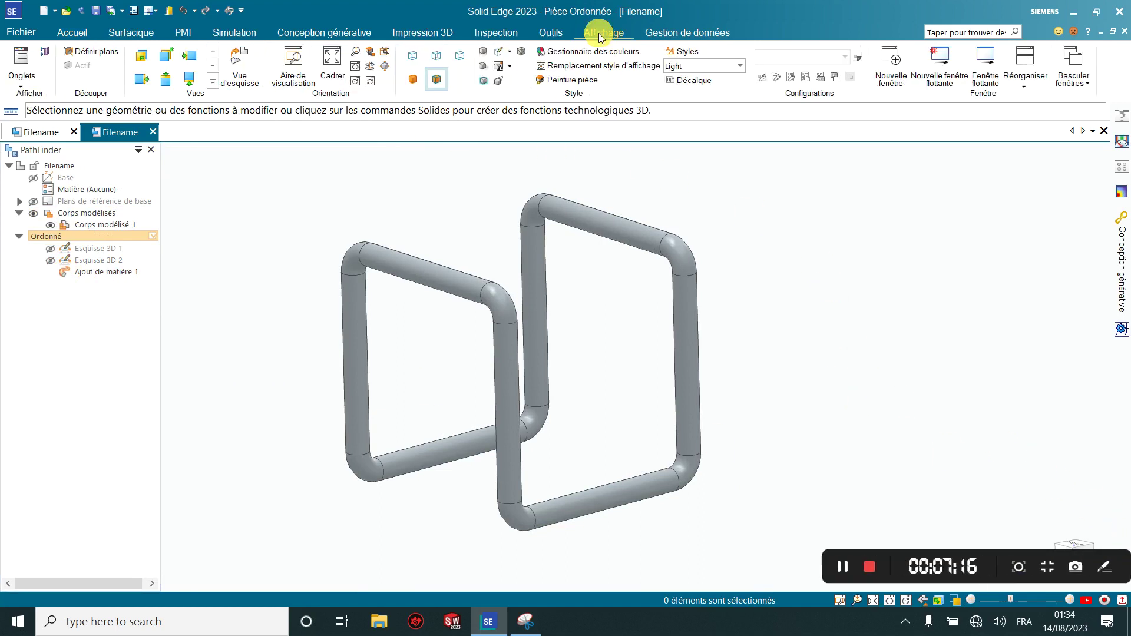
click(412, 82)
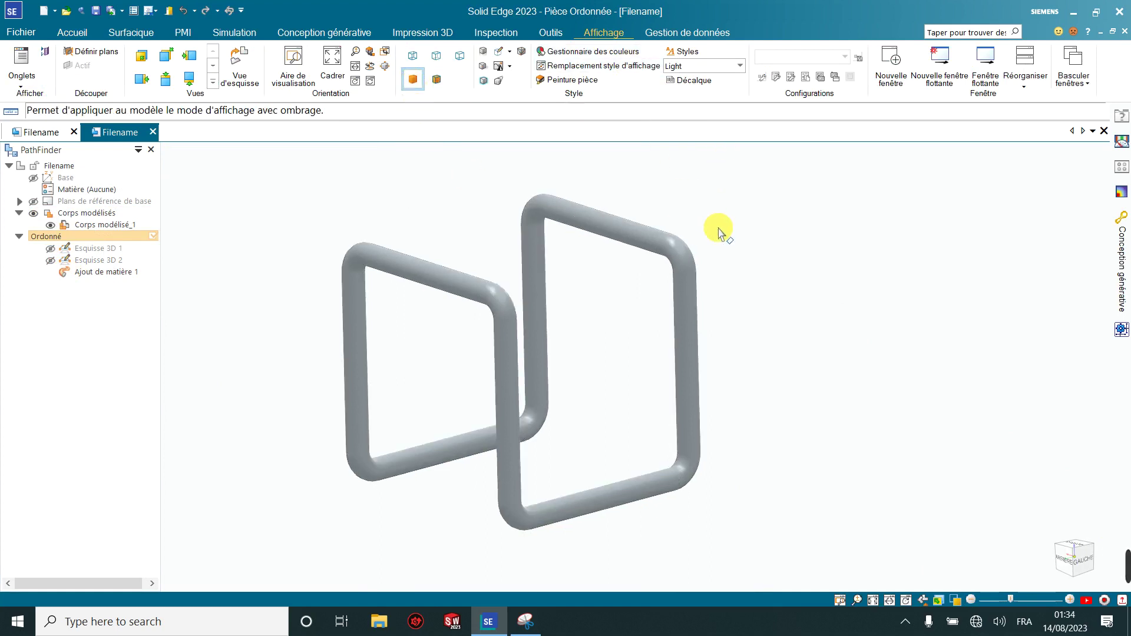
click(439, 82)
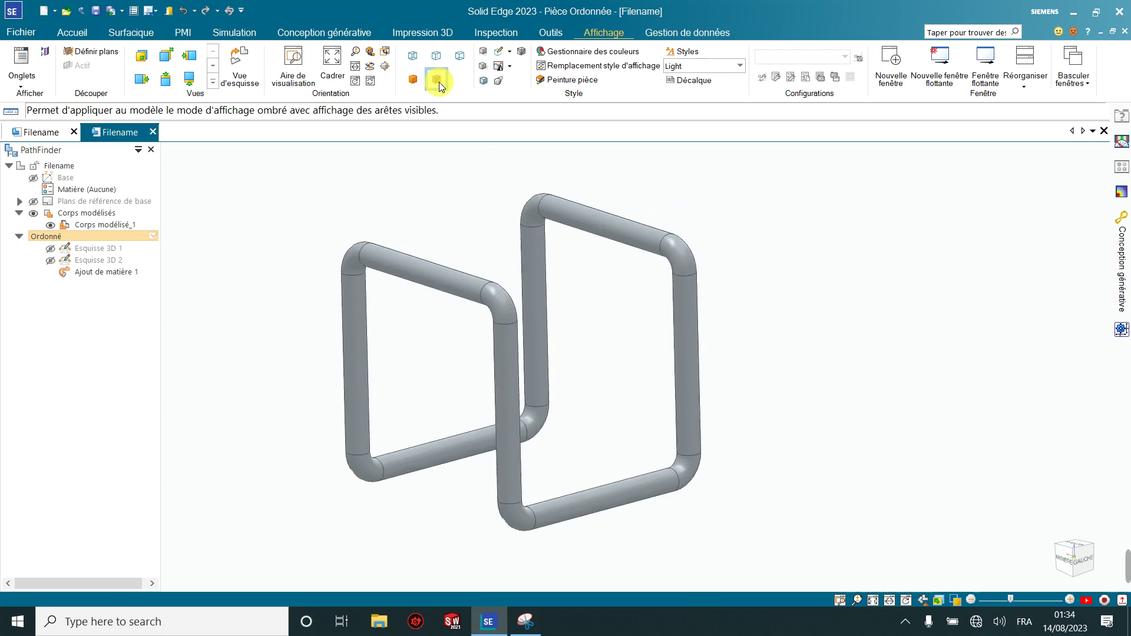
click(415, 80)
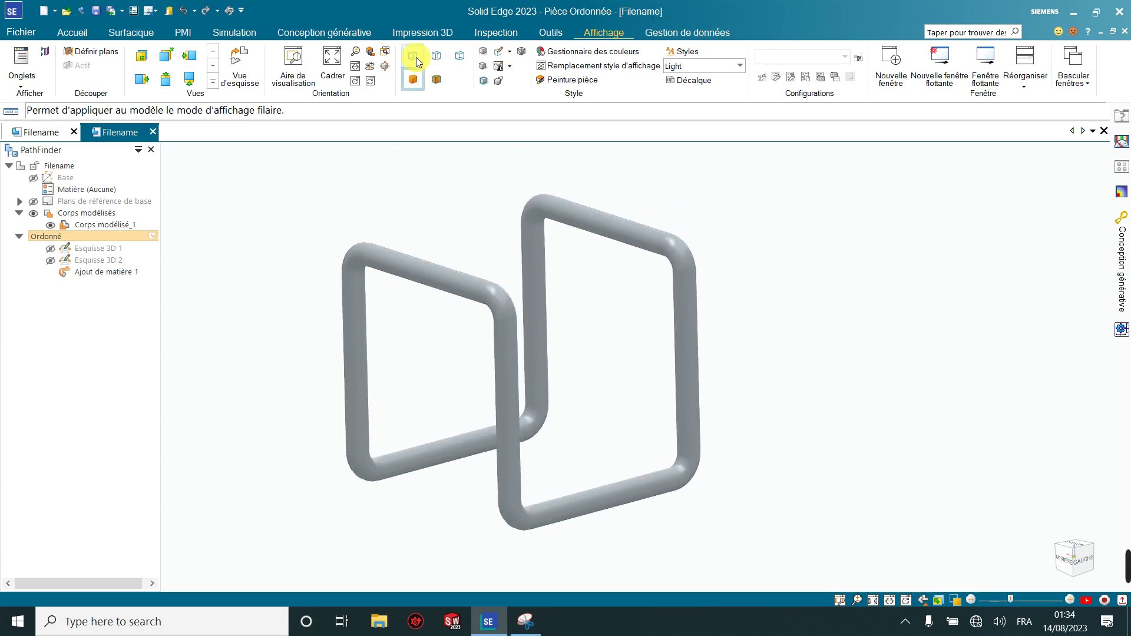
click(415, 57)
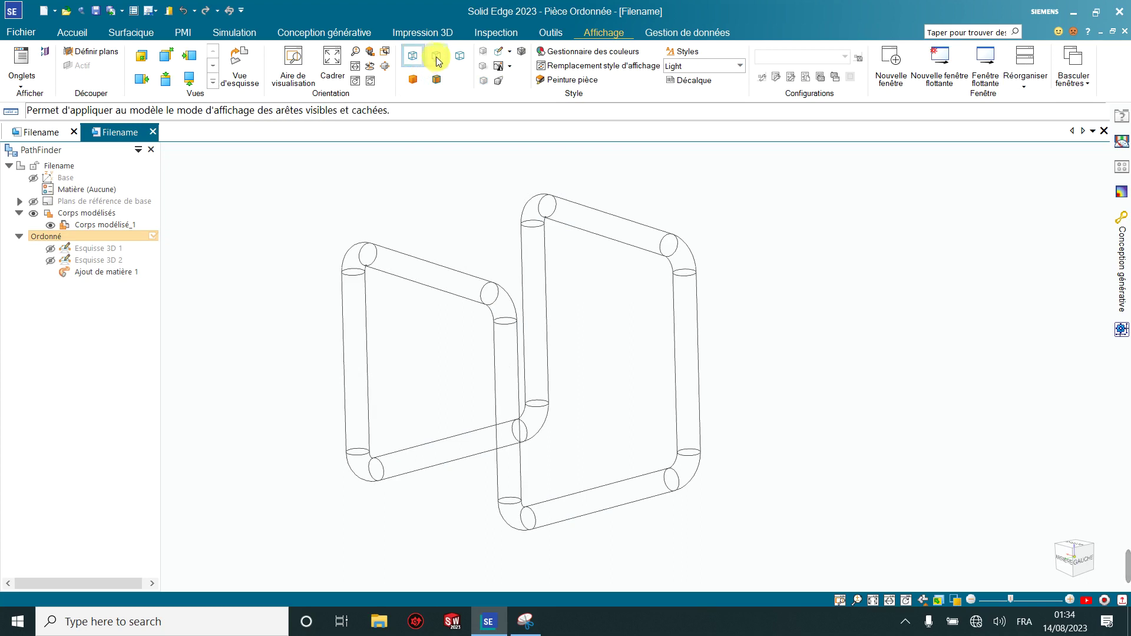
click(436, 56)
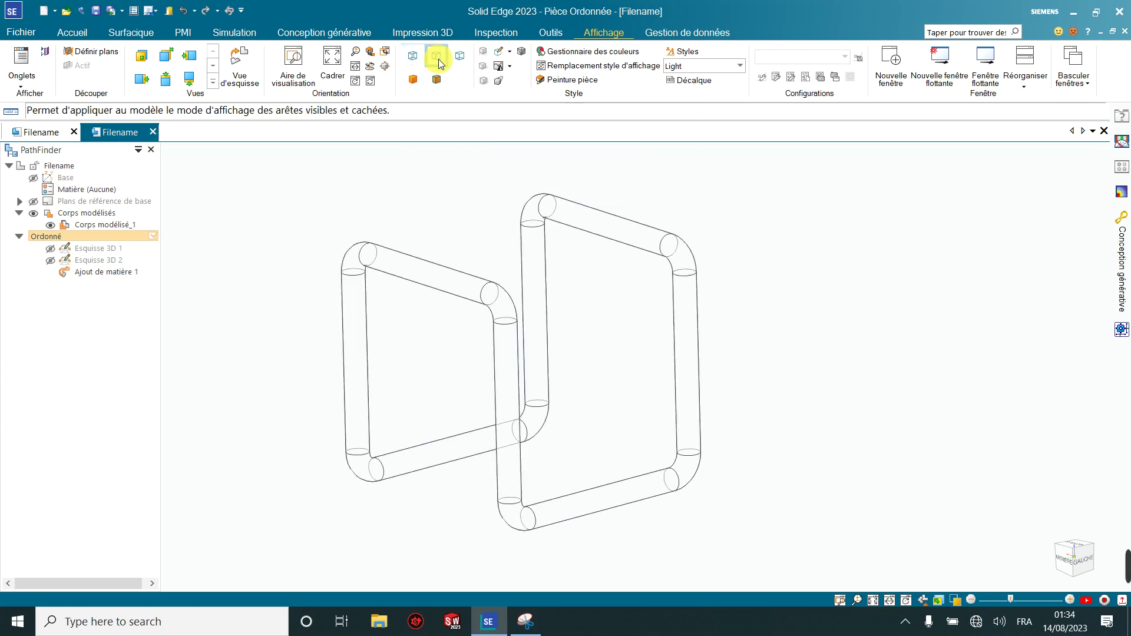
click(458, 57)
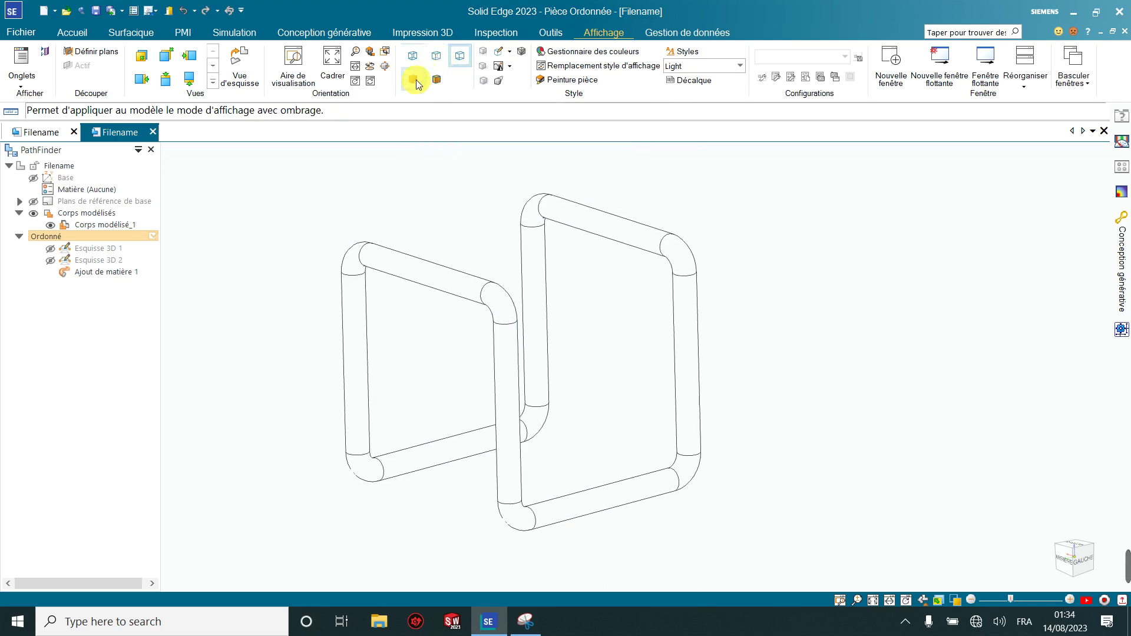
click(414, 79)
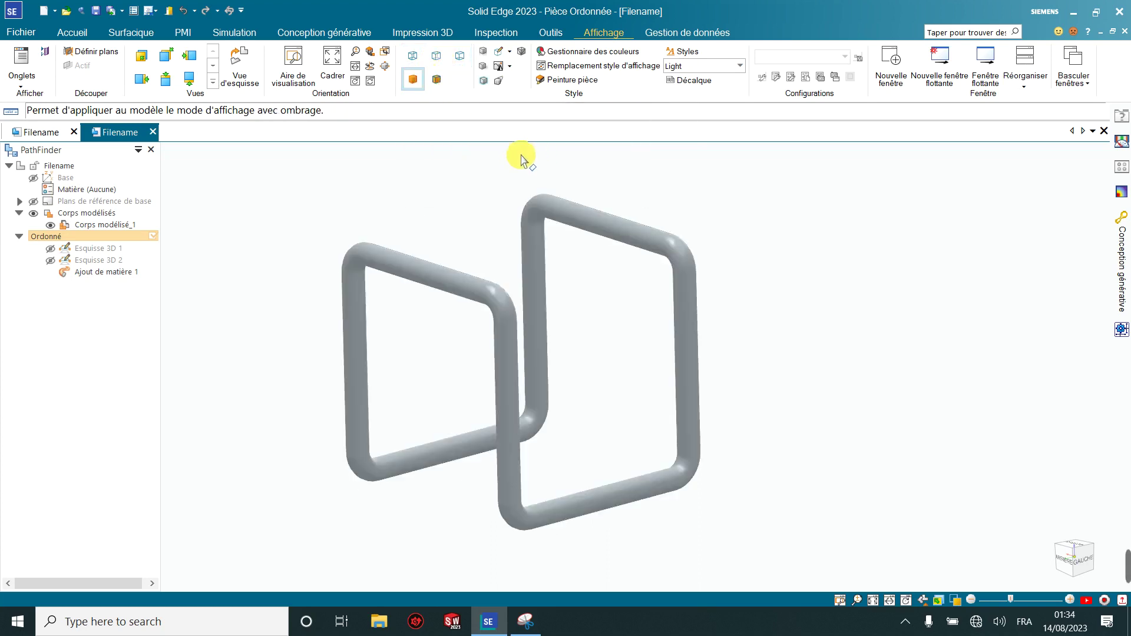
click(565, 80)
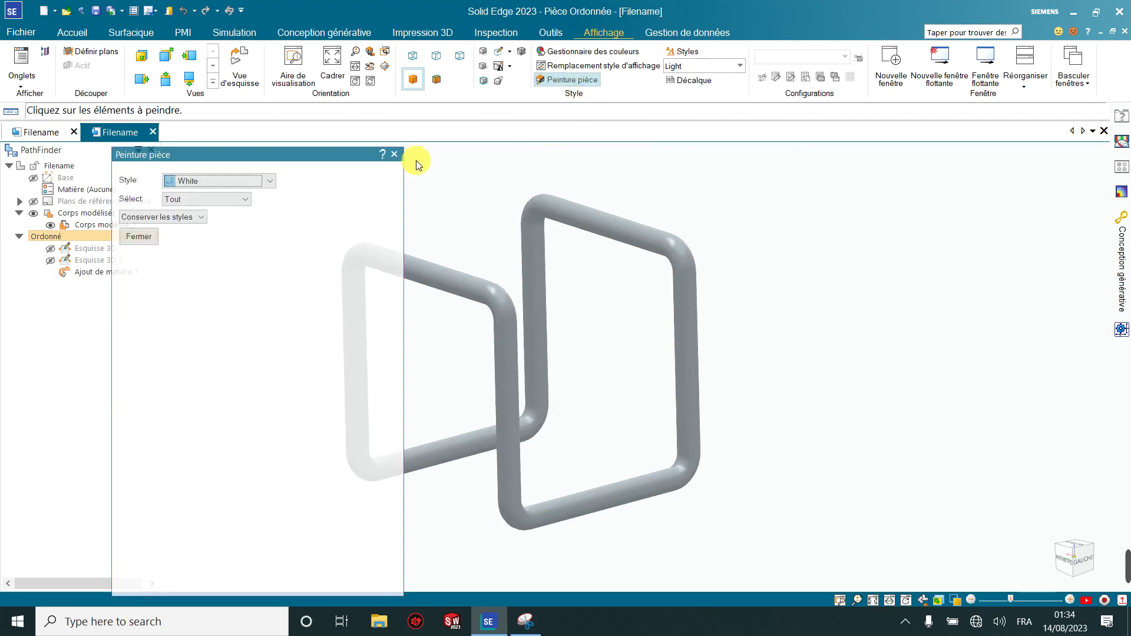
scroll(504, 195, down, 3)
scroll(451, 200, up, 2)
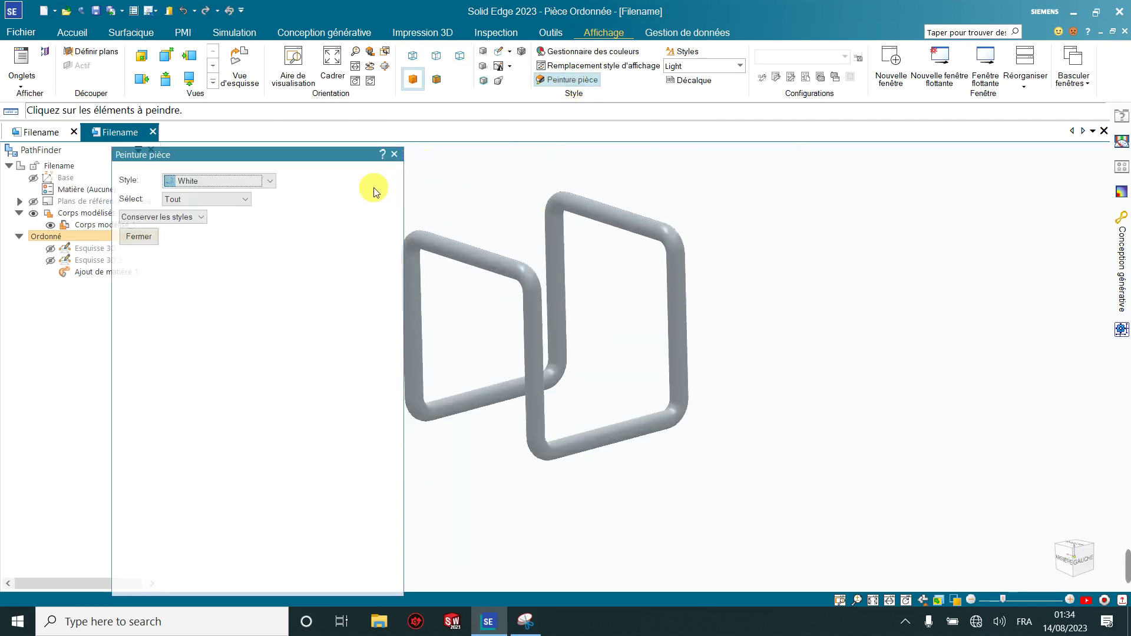
click(481, 259)
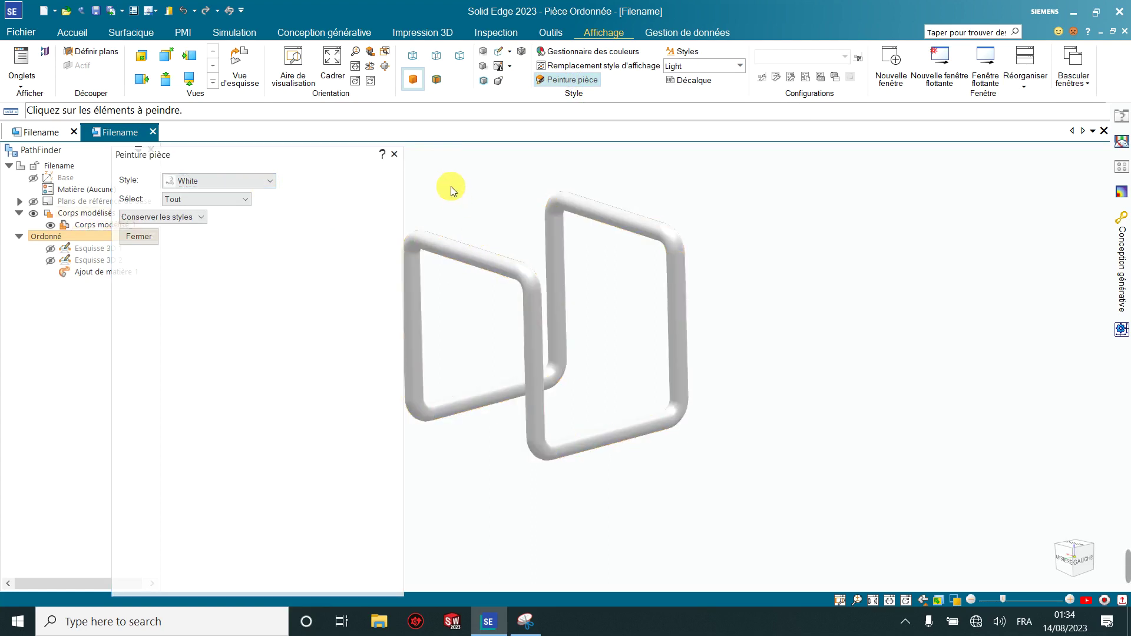
click(276, 181)
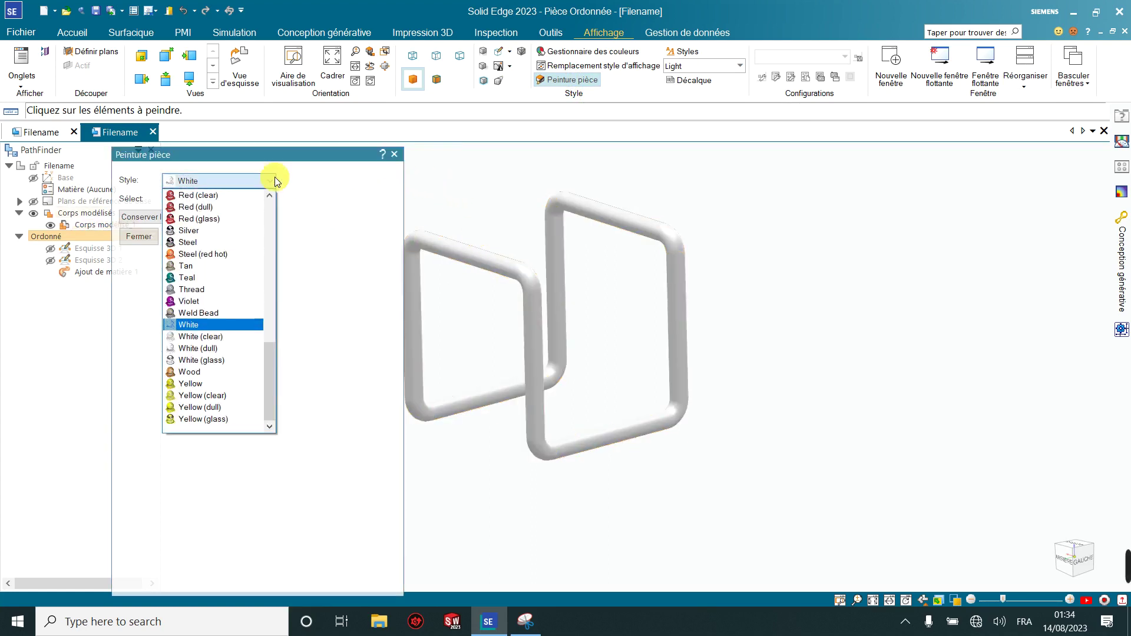
click(202, 384)
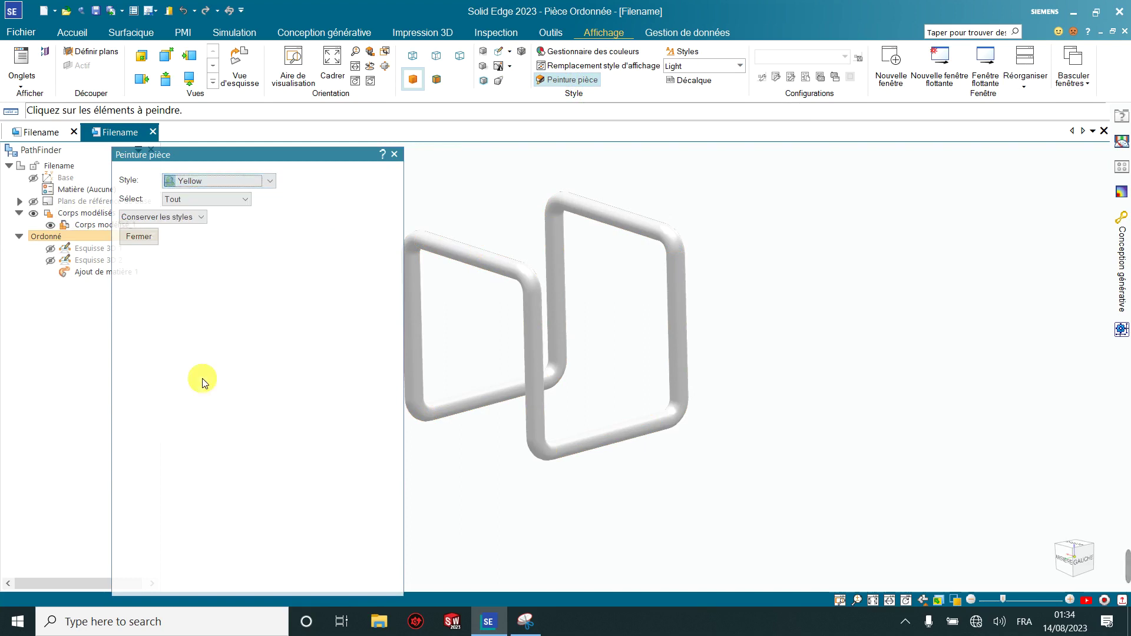
click(501, 267)
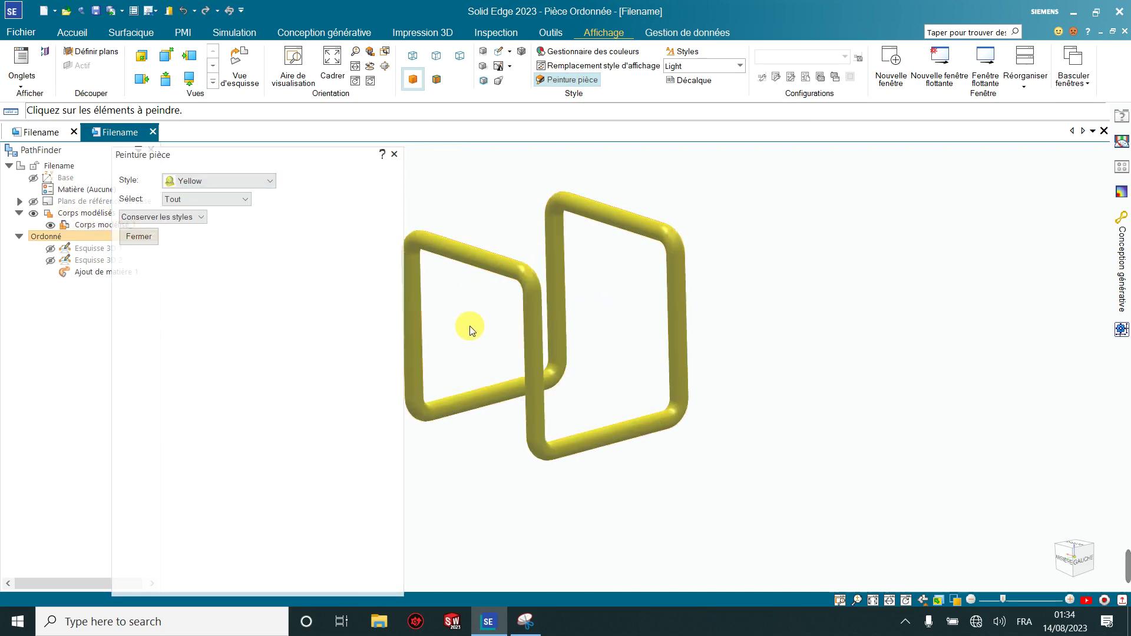
mouse_move(469, 327)
middle_down()
mouse_move(490, 333)
mouse_move(480, 327)
middle_up()
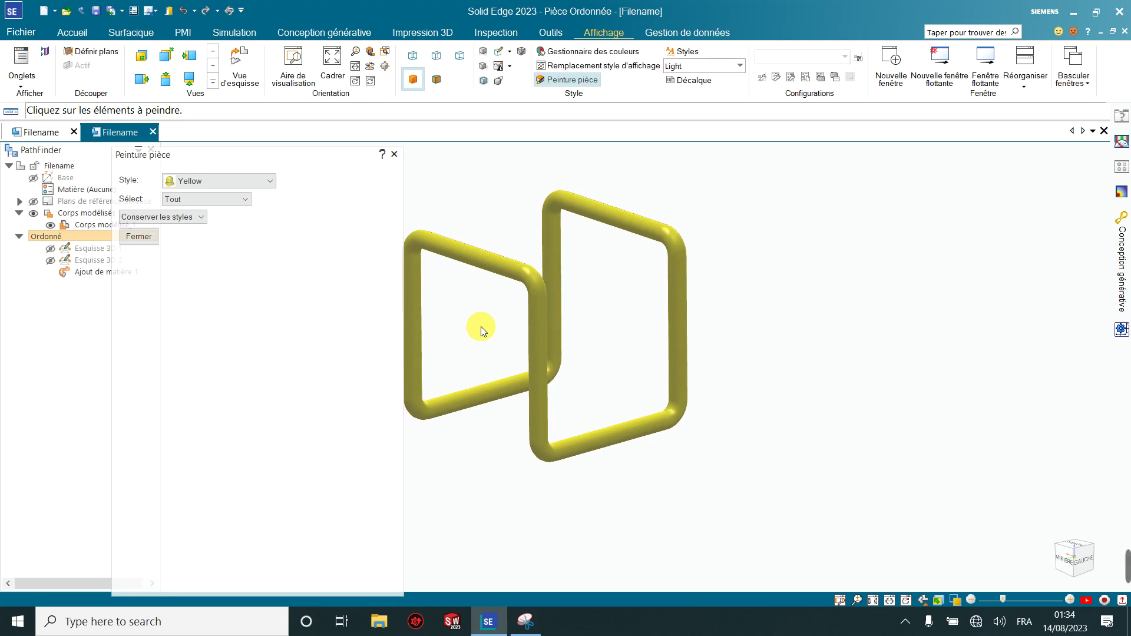
scroll(481, 326, down, 2)
scroll(481, 326, up, 1)
scroll(480, 326, up, 1)
scroll(481, 326, up, 1)
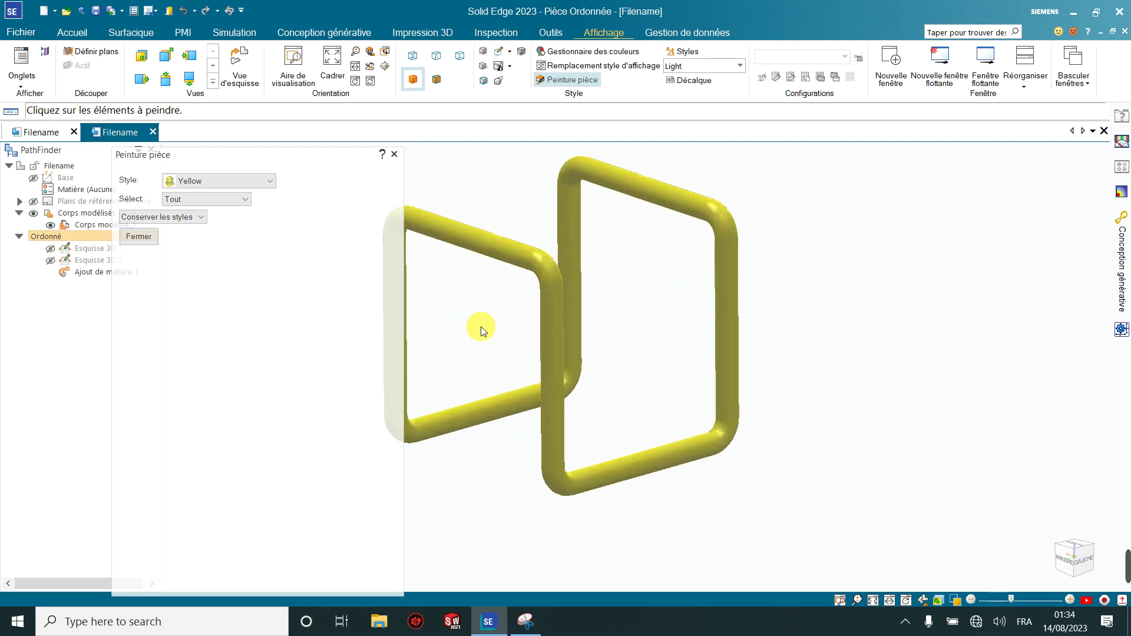
scroll(481, 326, down, 1)
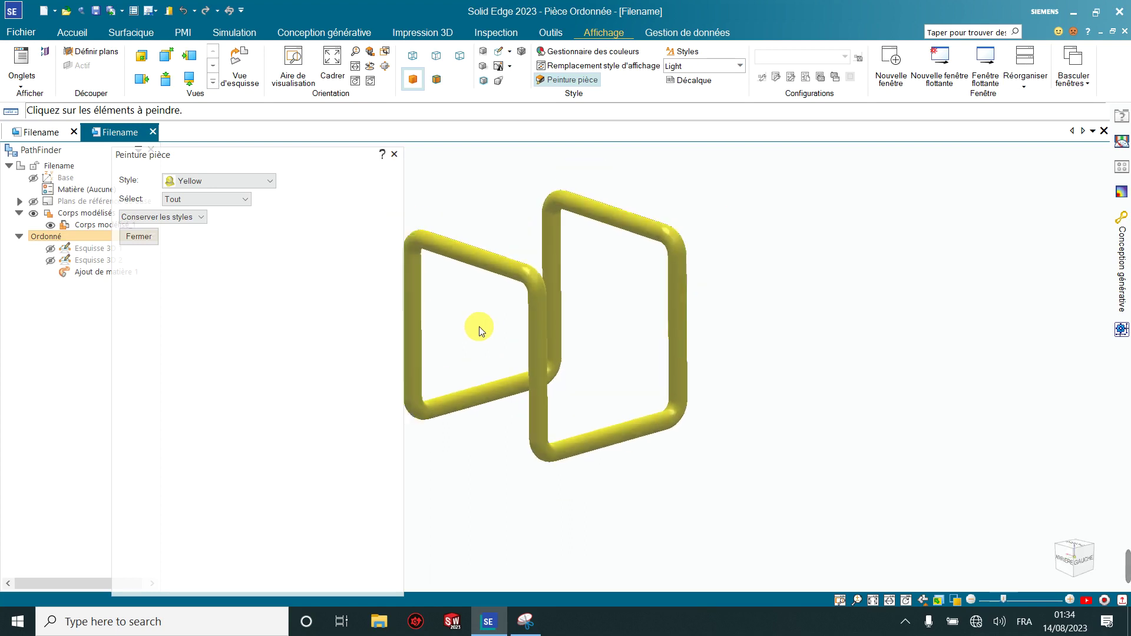
click(277, 178)
click(204, 207)
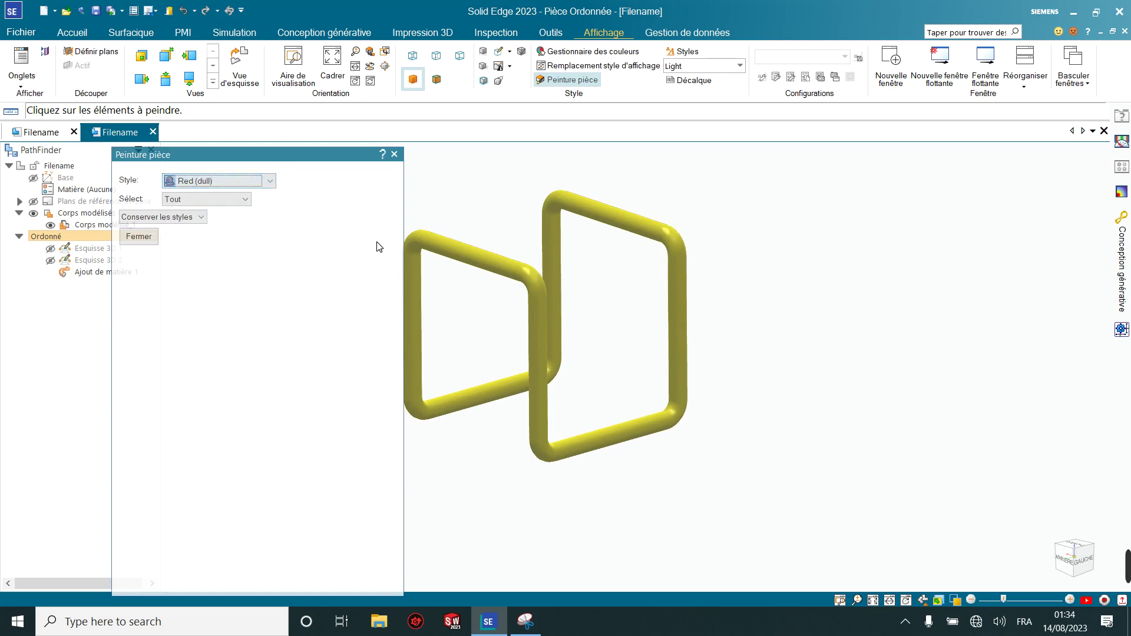
click(510, 260)
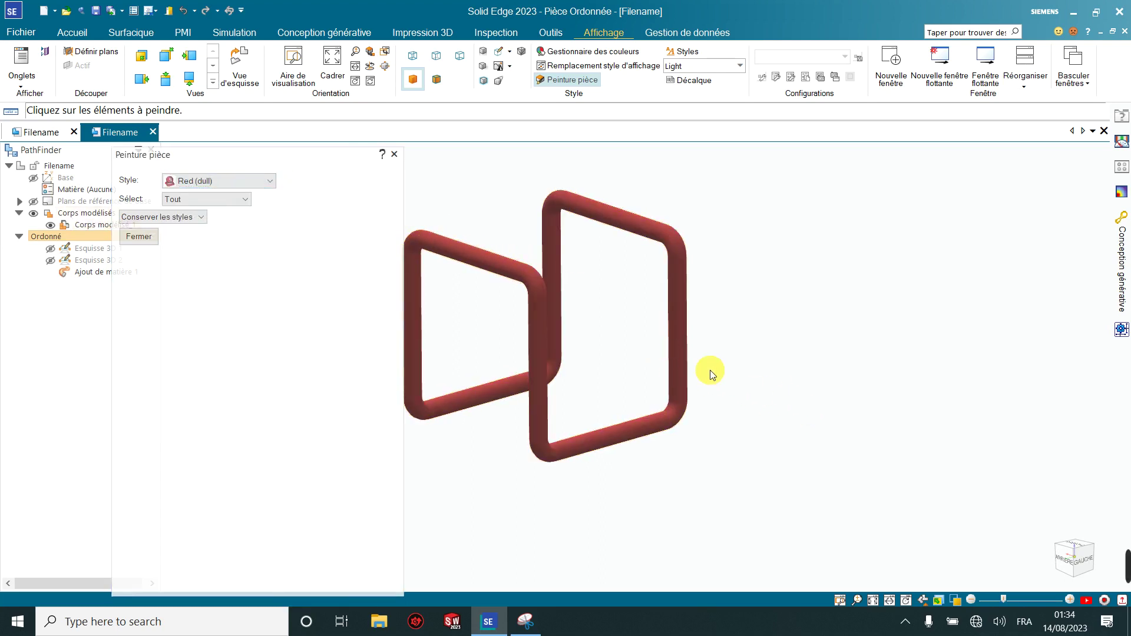
mouse_move(709, 370)
middle_down()
mouse_move(802, 336)
mouse_move(873, 346)
mouse_move(760, 391)
mouse_move(839, 368)
mouse_move(1005, 381)
mouse_move(752, 378)
mouse_move(823, 377)
mouse_move(821, 393)
middle_up()
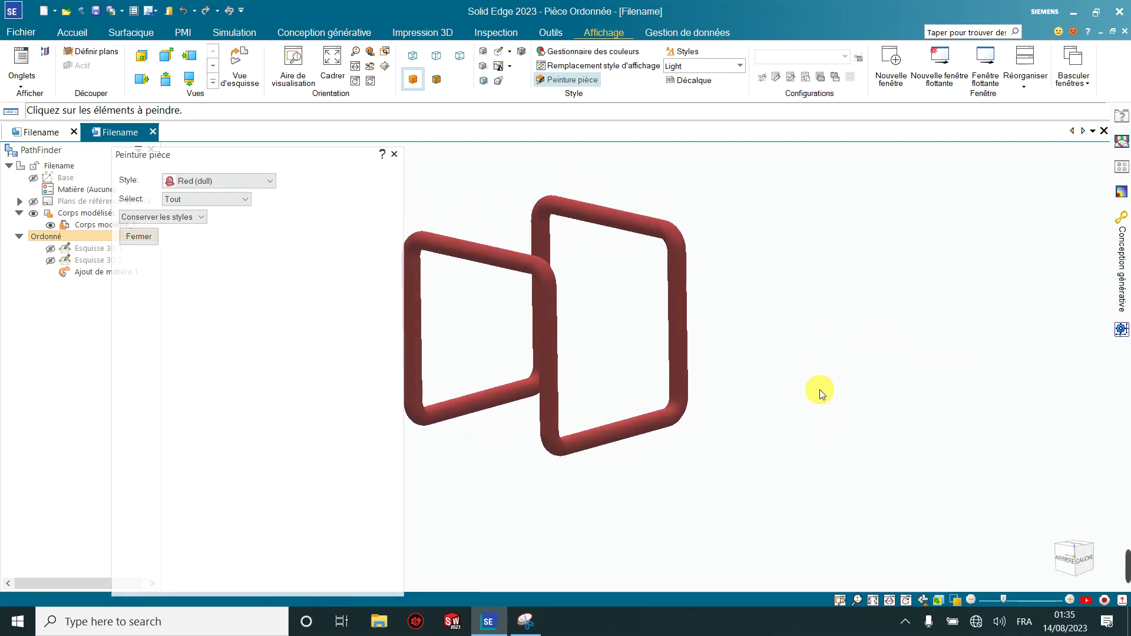
click(183, 11)
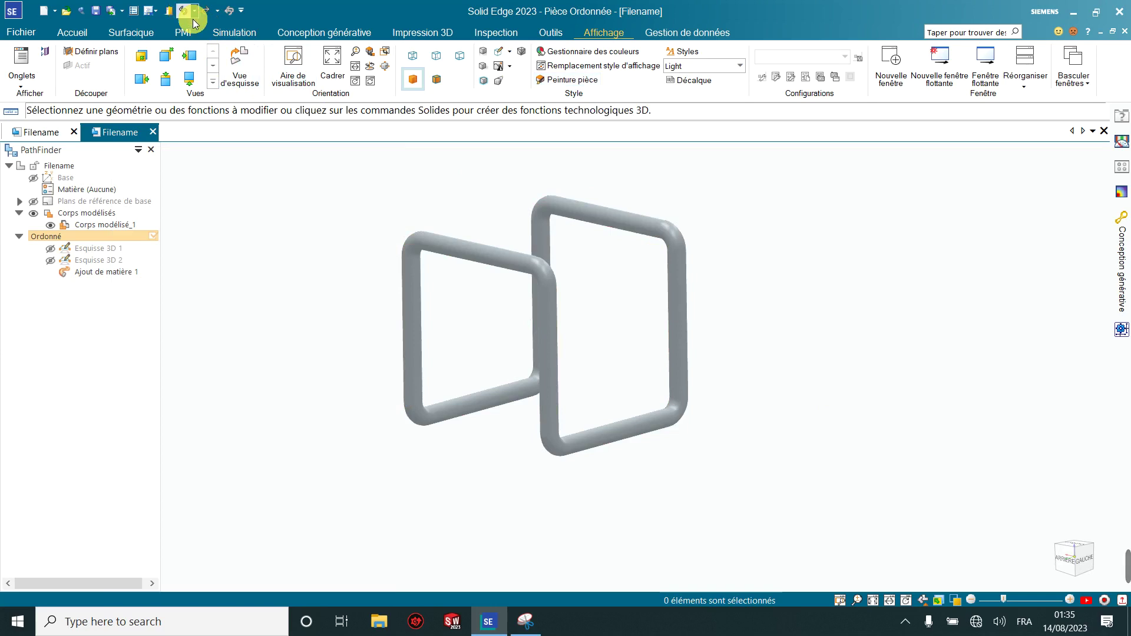
- Apply the Silver style from Peinture pièce to the whole tube part
scroll(666, 306, up, 2)
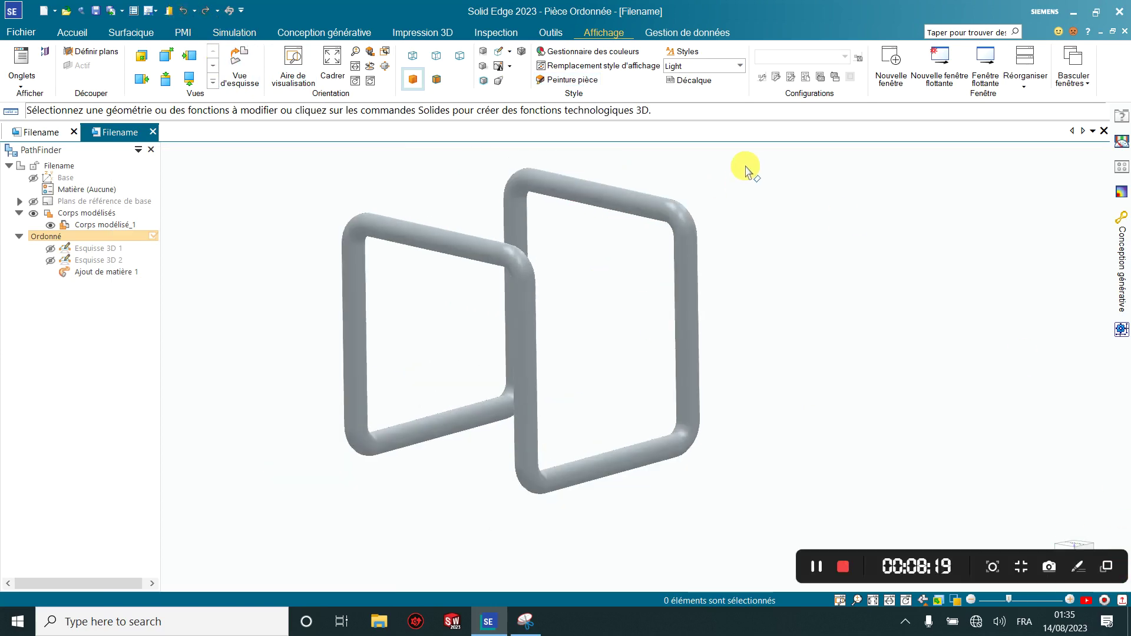
click(565, 80)
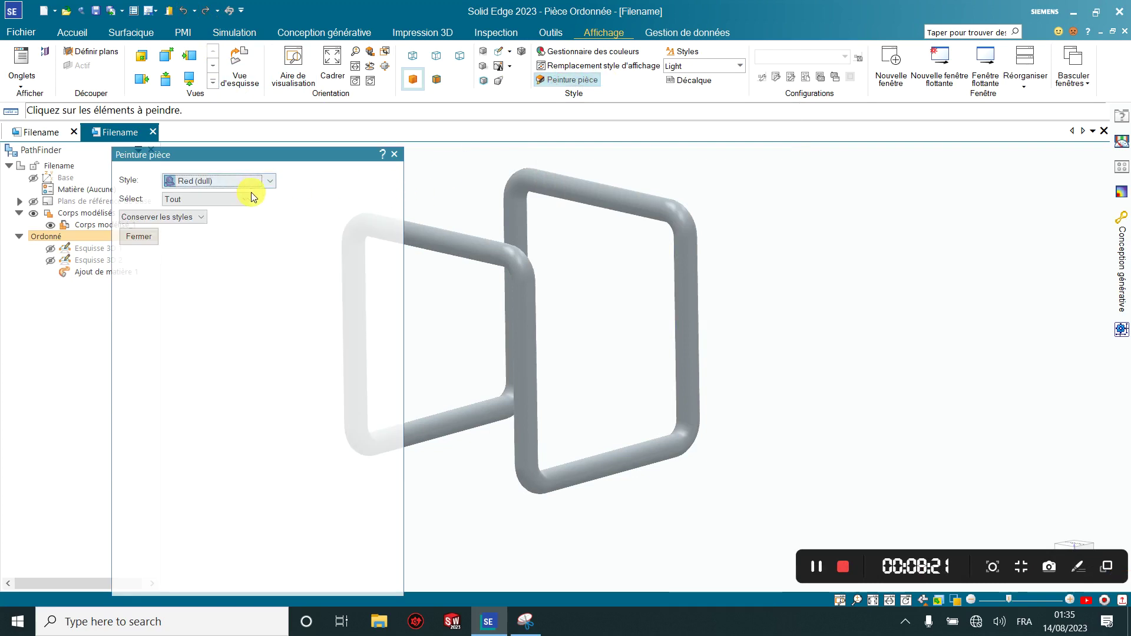
click(259, 181)
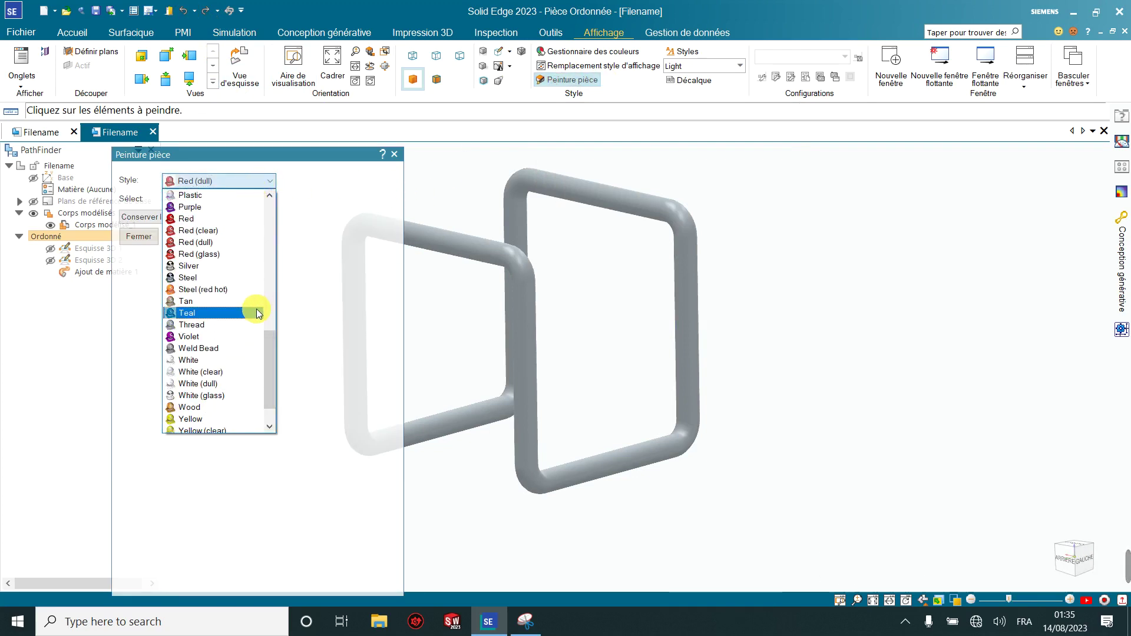
scroll(256, 308, up, 1)
scroll(256, 309, up, 1)
scroll(256, 308, up, 1)
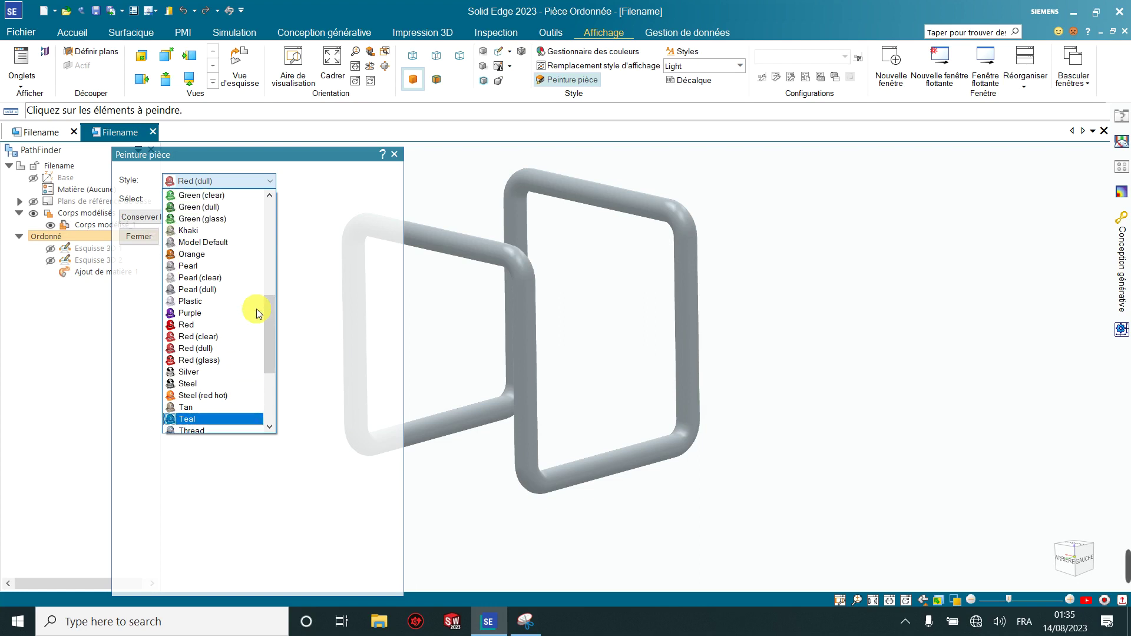
scroll(256, 309, up, 1)
scroll(256, 309, up, 1)
scroll(257, 308, up, 1)
scroll(256, 309, up, 1)
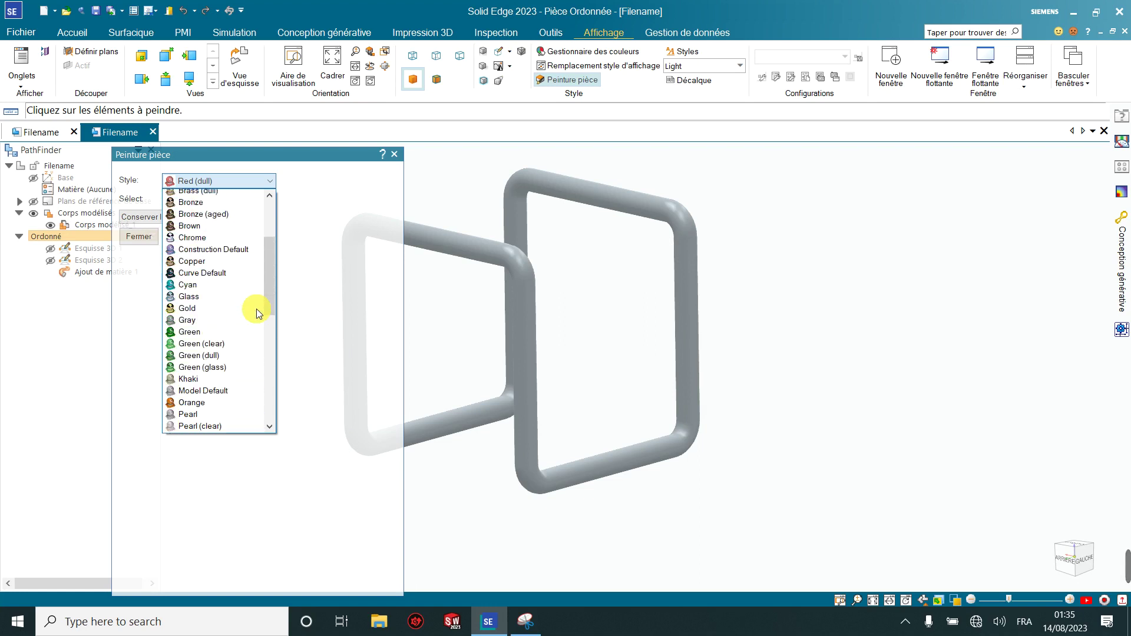
scroll(257, 308, up, 1)
scroll(256, 309, up, 1)
scroll(257, 309, up, 2)
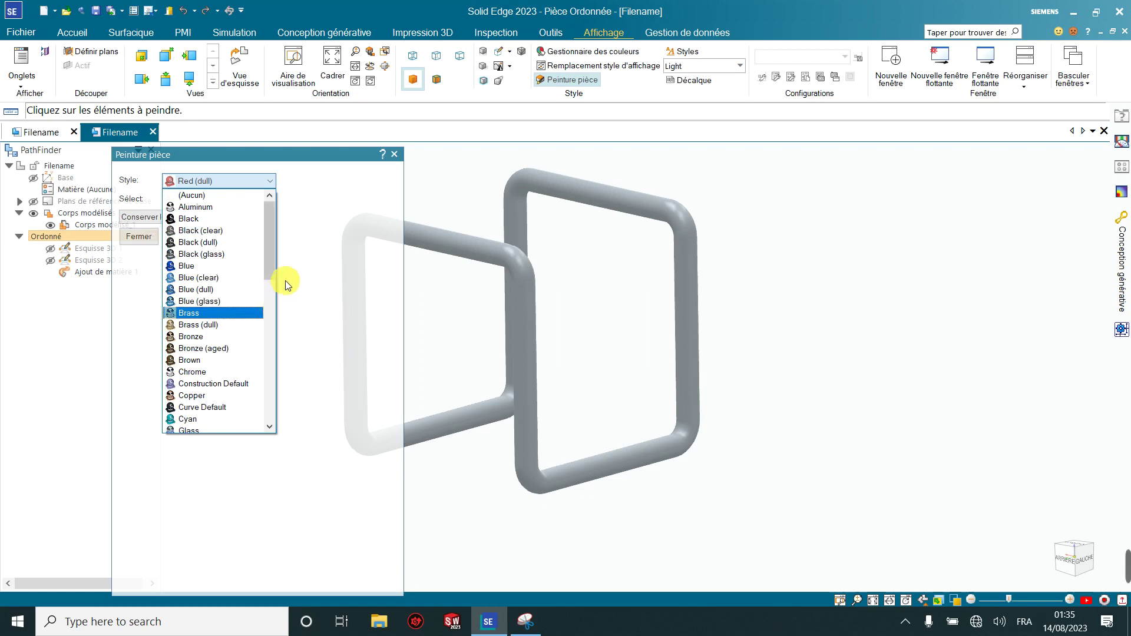
drag(264, 249, 274, 344)
click(189, 374)
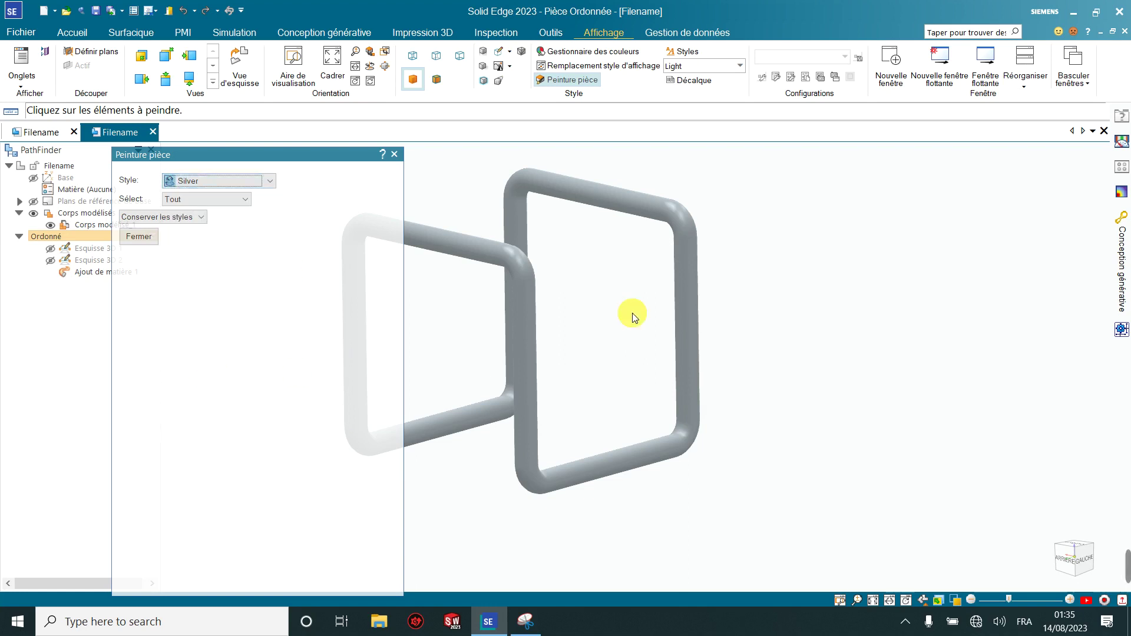
click(526, 297)
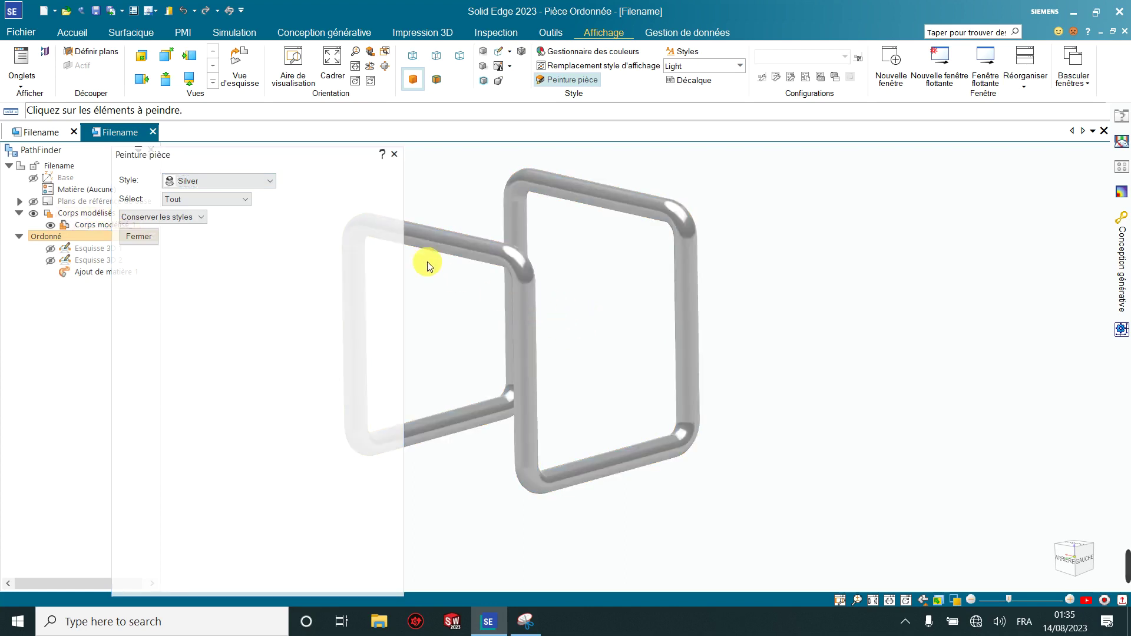
click(394, 155)
middle_drag(449, 384, 462, 369)
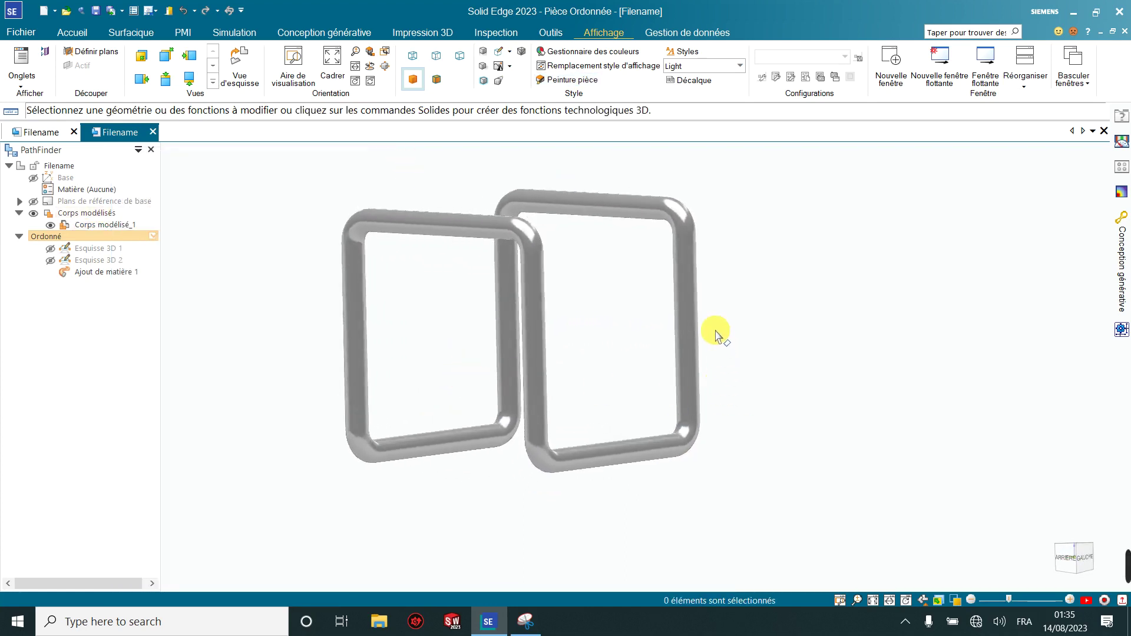
- Orbit the silver interlocking tube model to view it from new angles
scroll(792, 318, down, 2)
scroll(792, 318, up, 2)
mouse_move(797, 278)
middle_down()
mouse_move(790, 313)
mouse_move(838, 272)
mouse_move(797, 313)
mouse_move(794, 380)
middle_up()
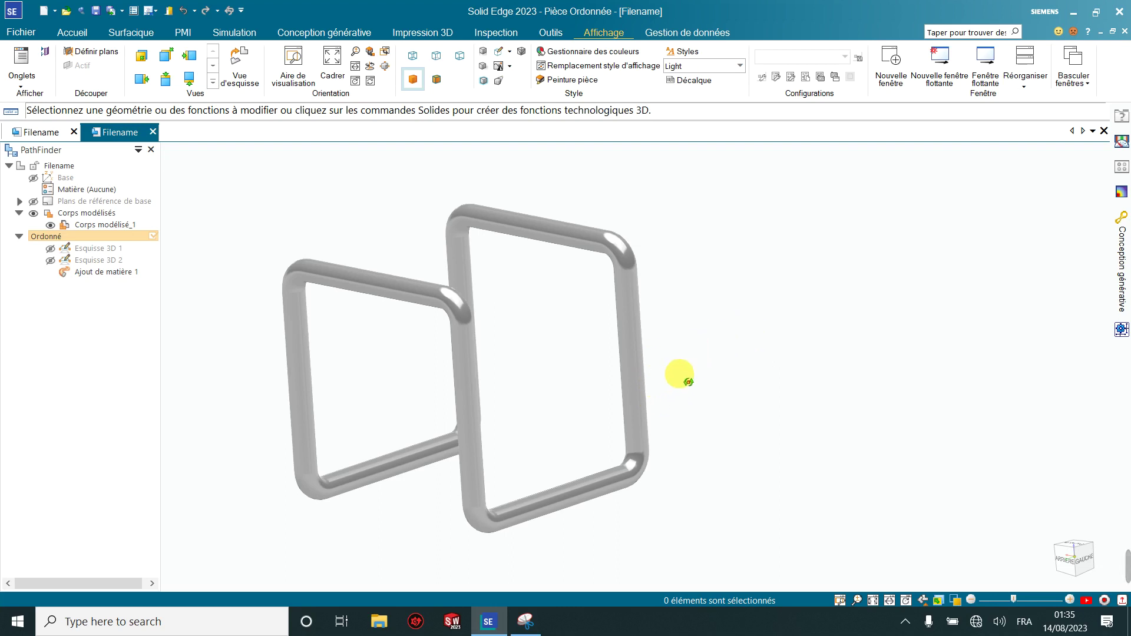
mouse_move(681, 373)
middle_down()
mouse_move(712, 355)
mouse_move(673, 366)
mouse_move(790, 404)
middle_up()
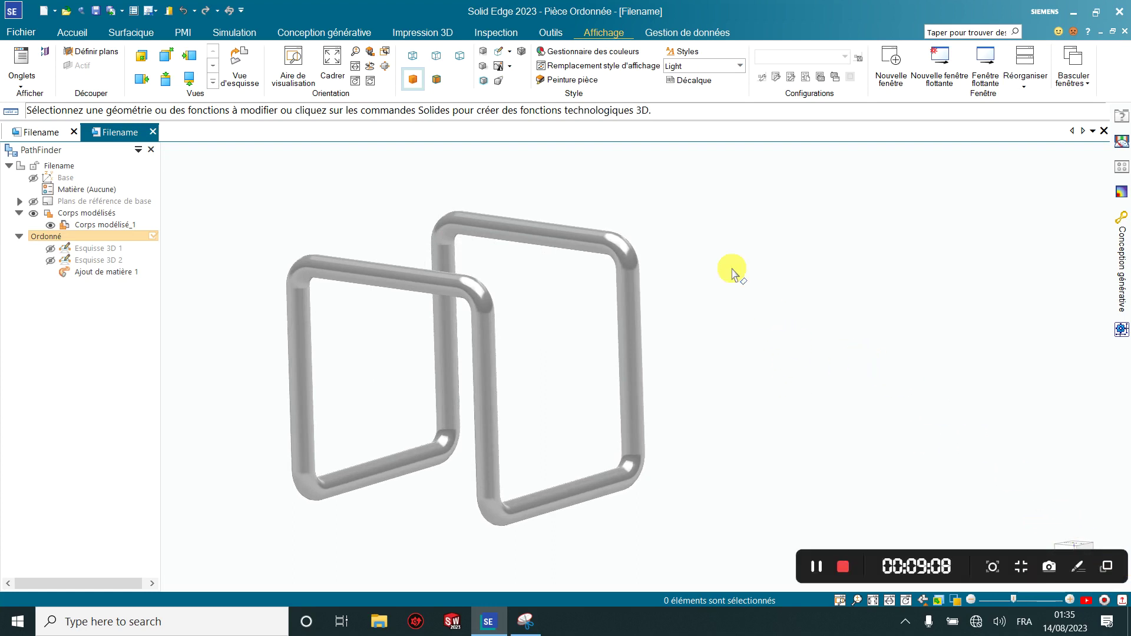
click(459, 57)
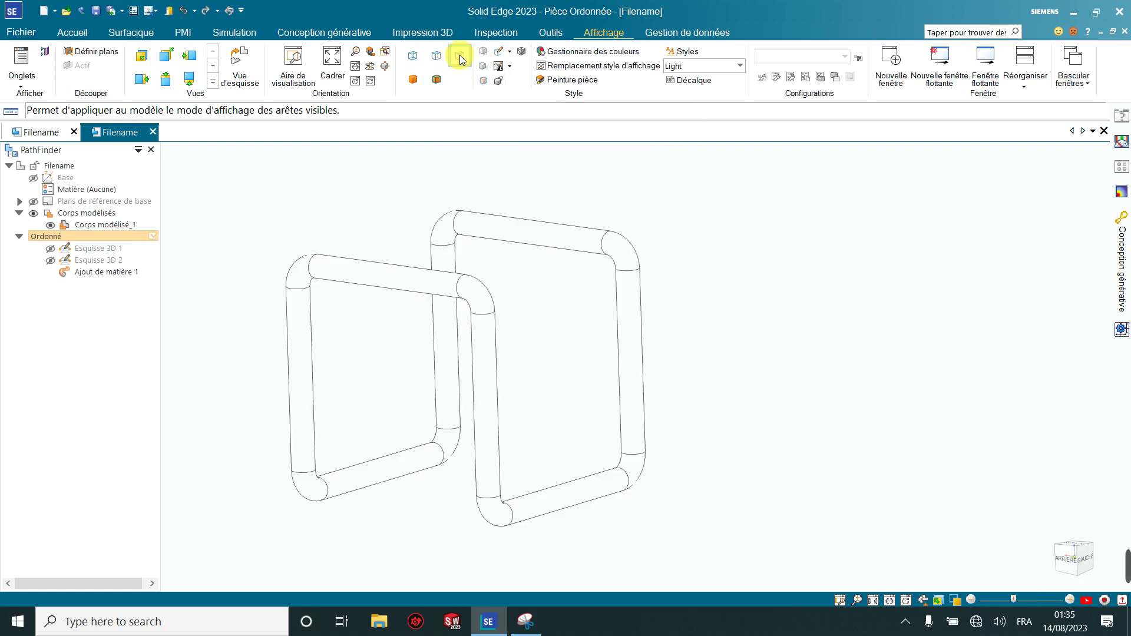
mouse_move(555, 391)
middle_down()
mouse_move(573, 404)
mouse_move(714, 419)
mouse_move(550, 408)
mouse_move(550, 436)
mouse_move(565, 419)
middle_up()
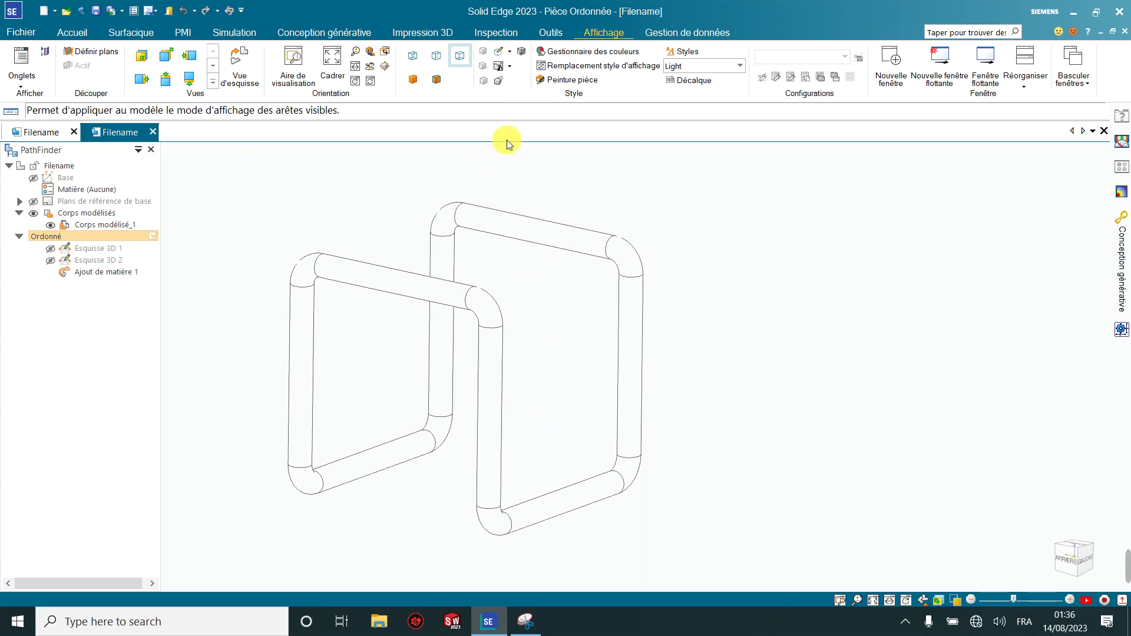
click(437, 59)
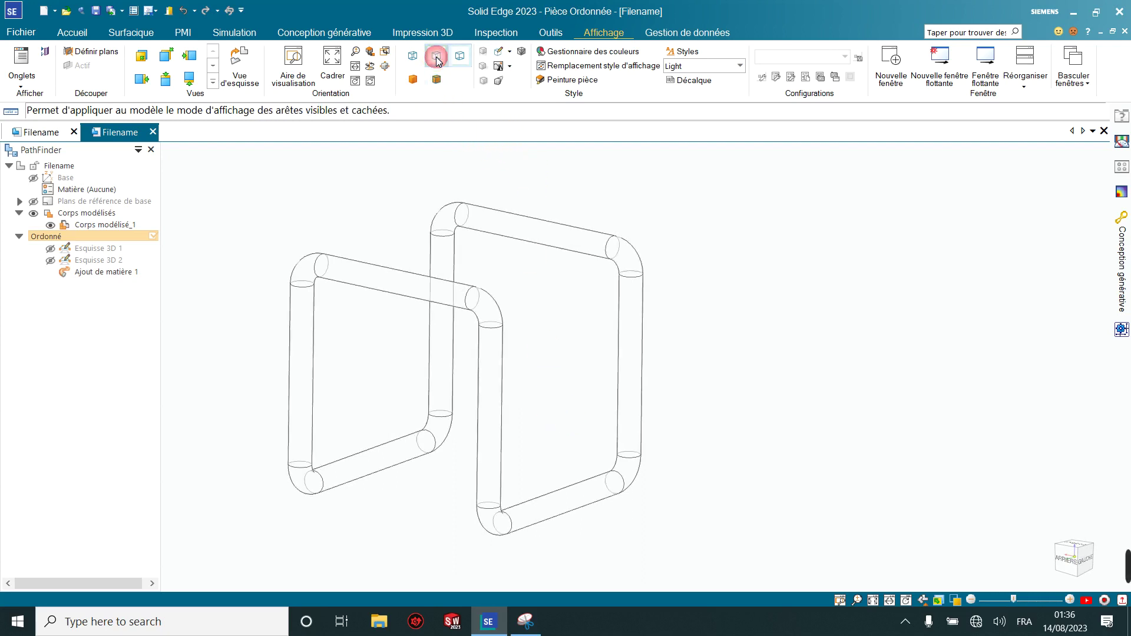
click(412, 55)
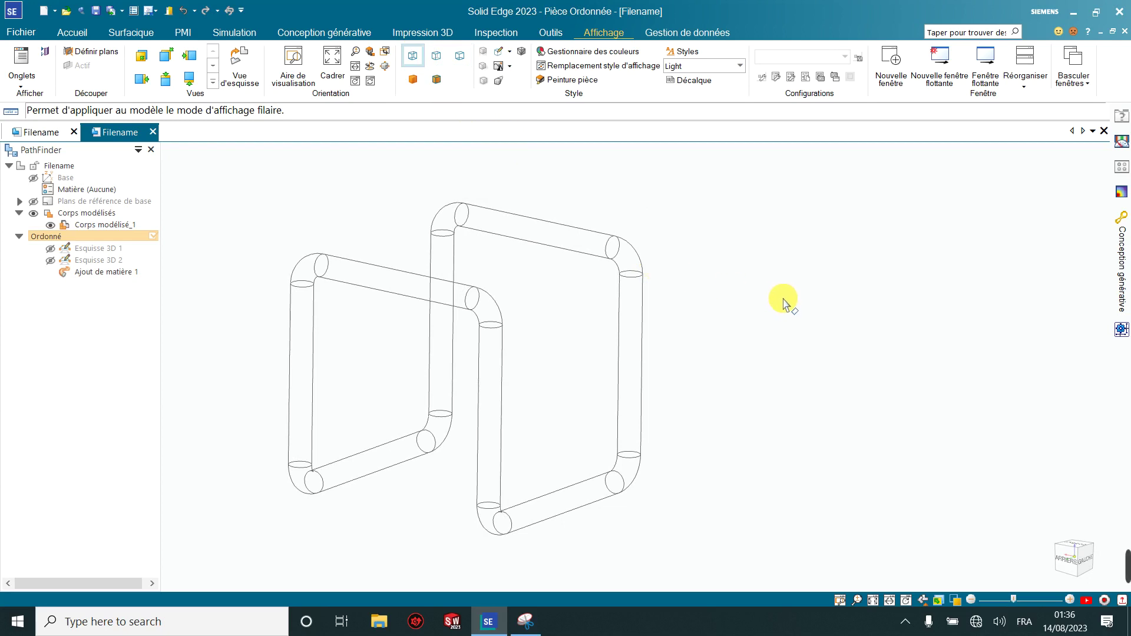
scroll(774, 306, down, 1)
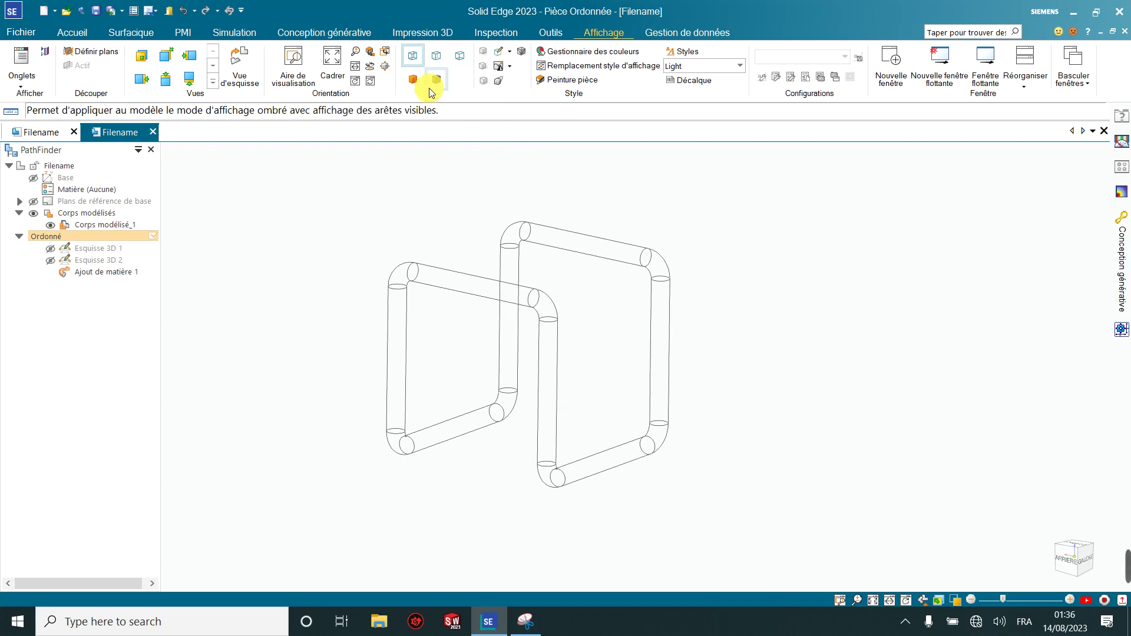
click(413, 81)
click(131, 32)
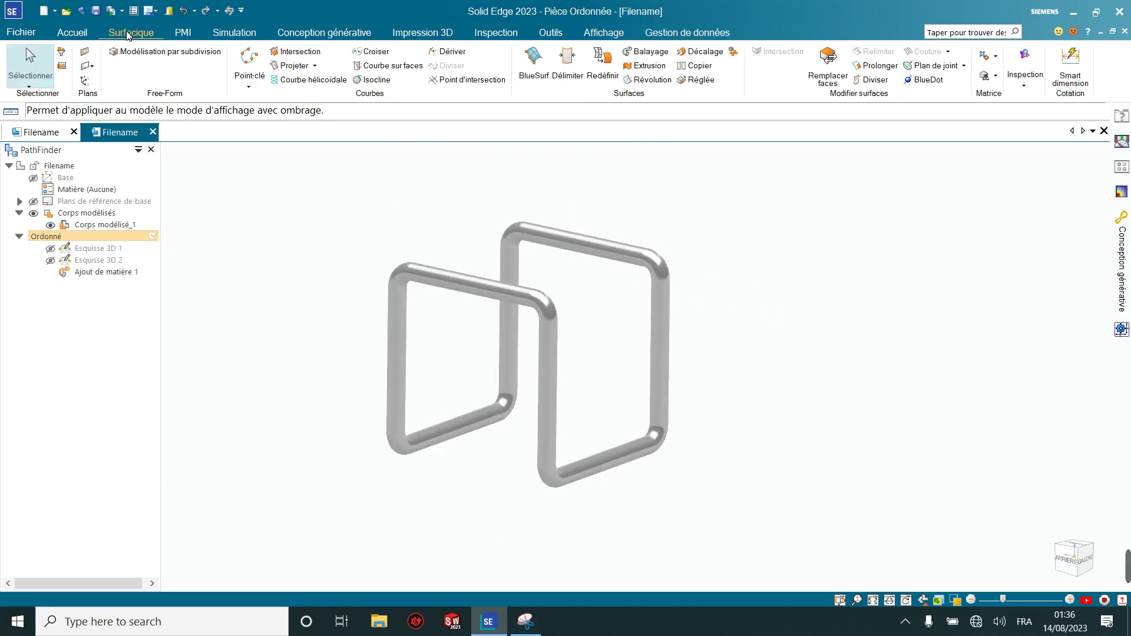
- Browse the ribbon tabs from Gestion de données to Surfacique, settling on the PMI tab
click(80, 38)
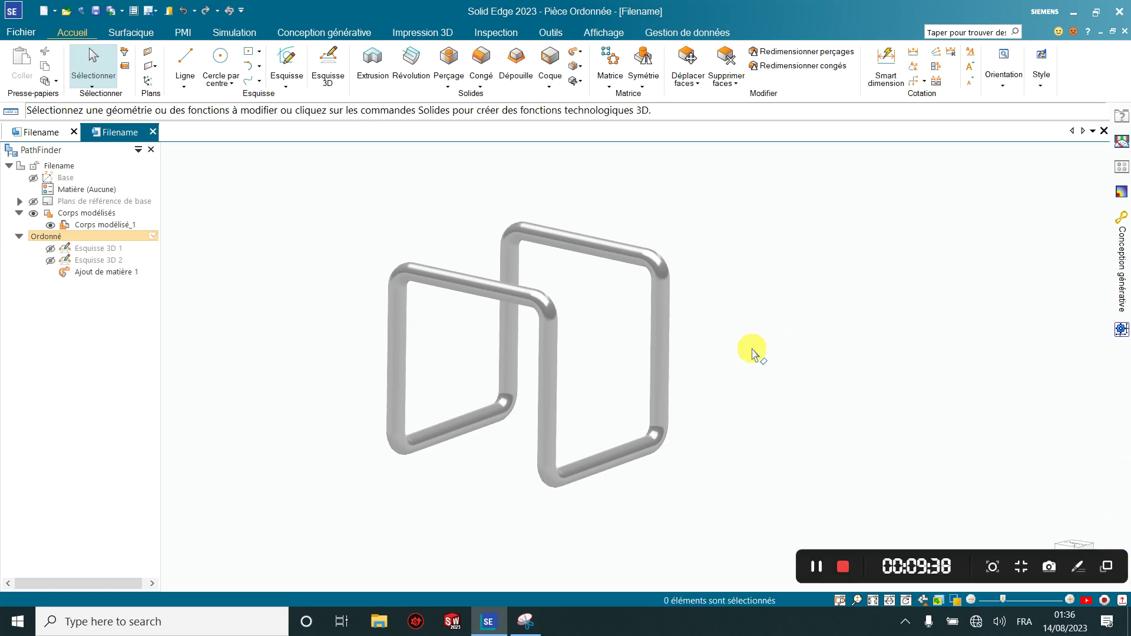
scroll(607, 362, up, 2)
mouse_move(601, 378)
middle_down()
mouse_move(664, 382)
mouse_move(601, 371)
mouse_move(606, 378)
middle_up()
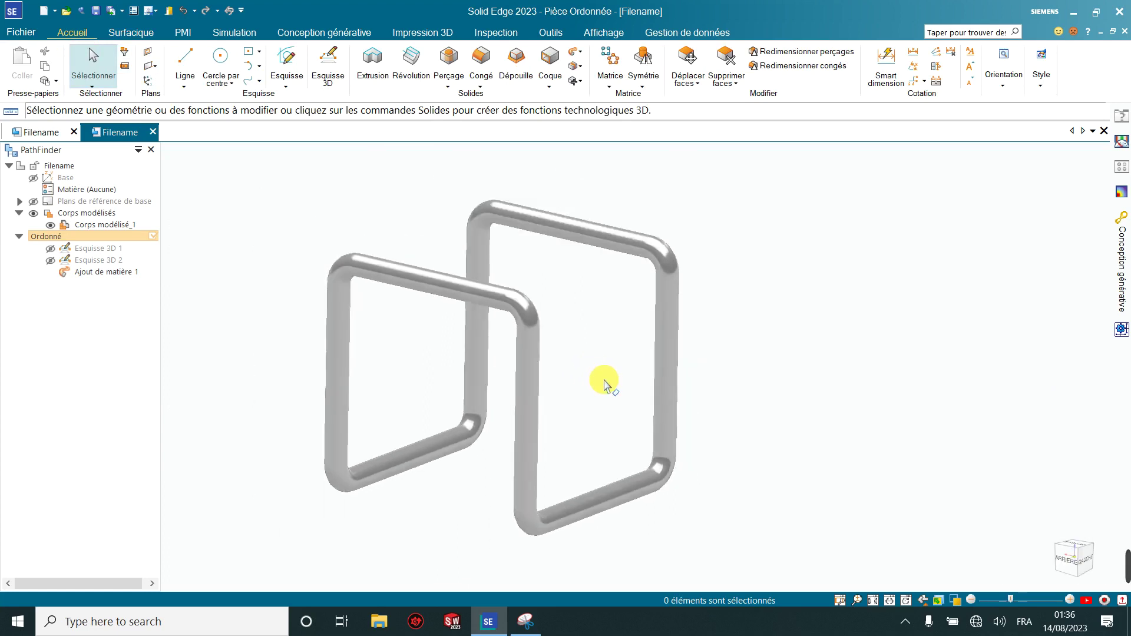
click(676, 34)
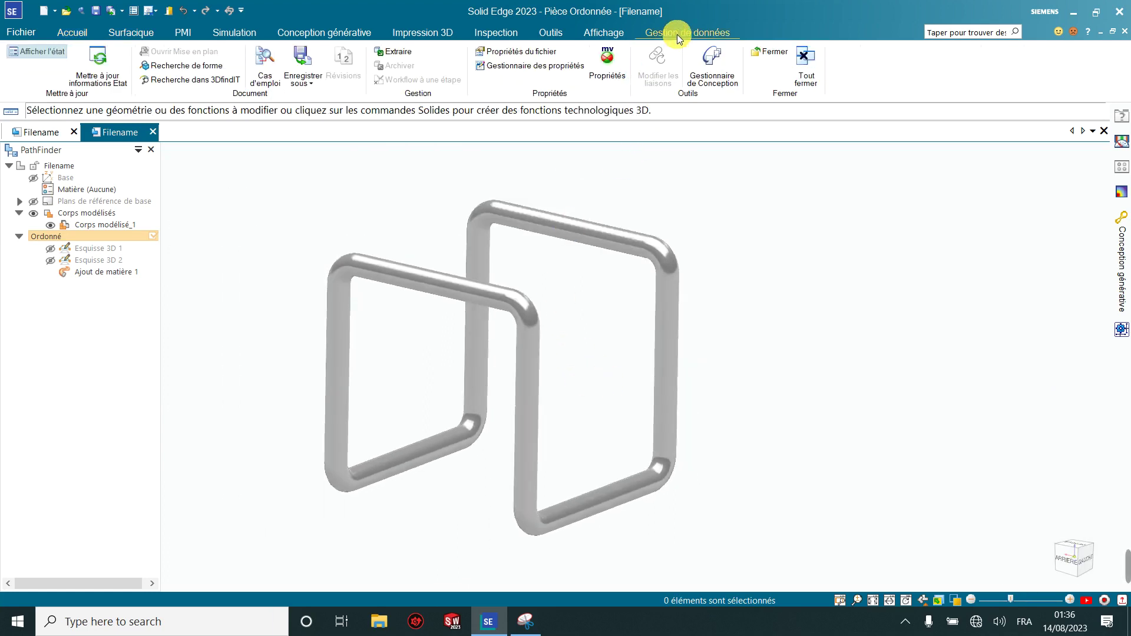
click(558, 34)
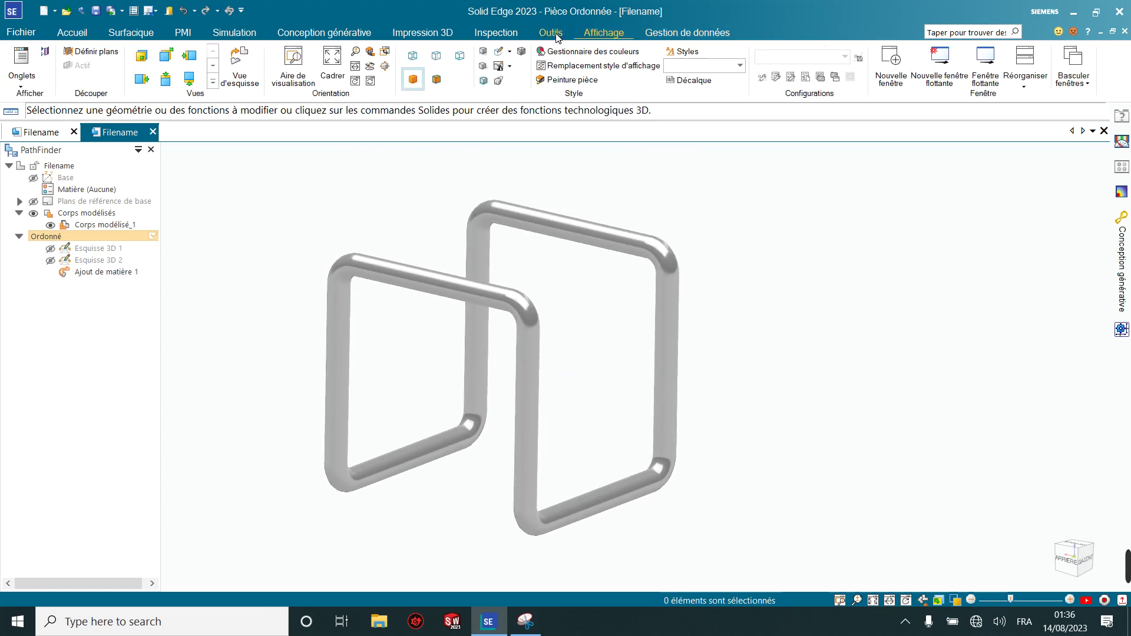
click(508, 35)
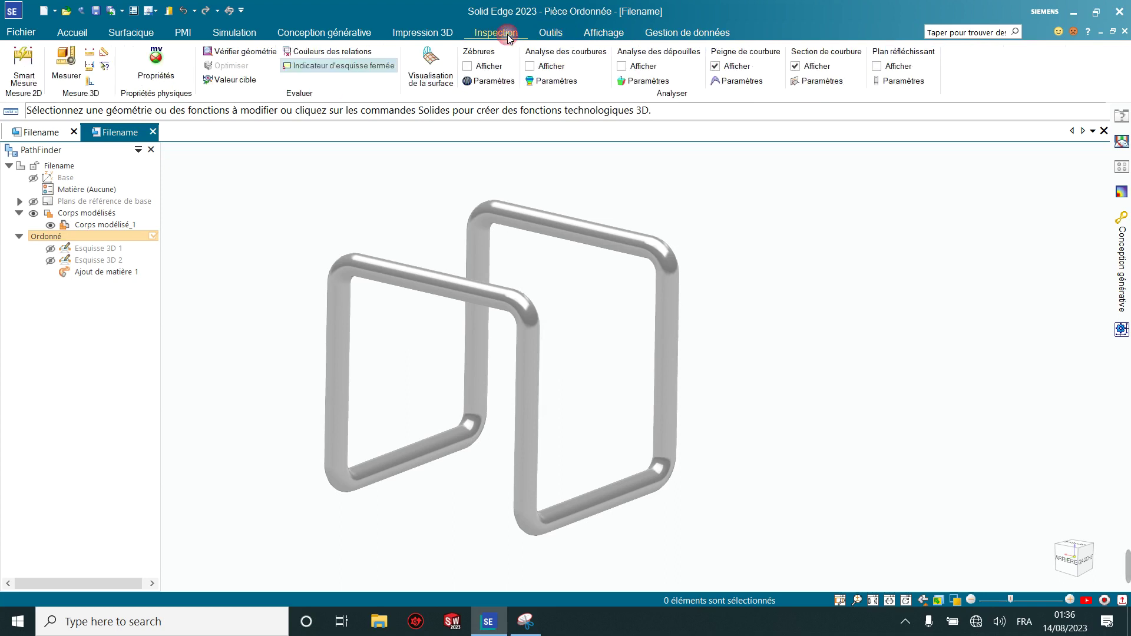
click(429, 33)
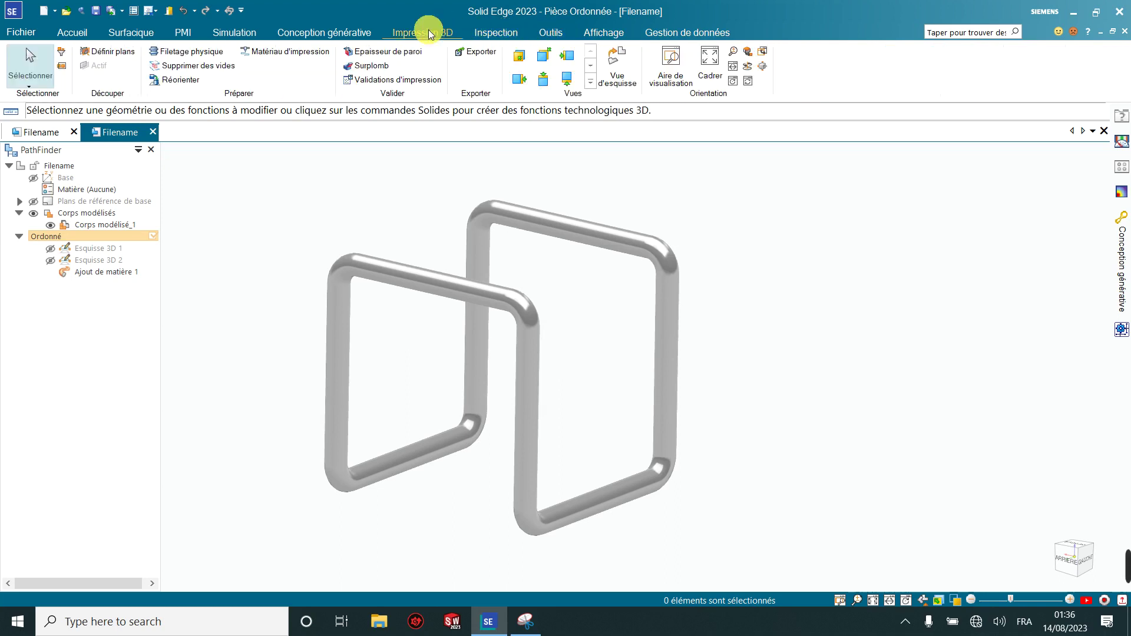
click(330, 33)
click(238, 32)
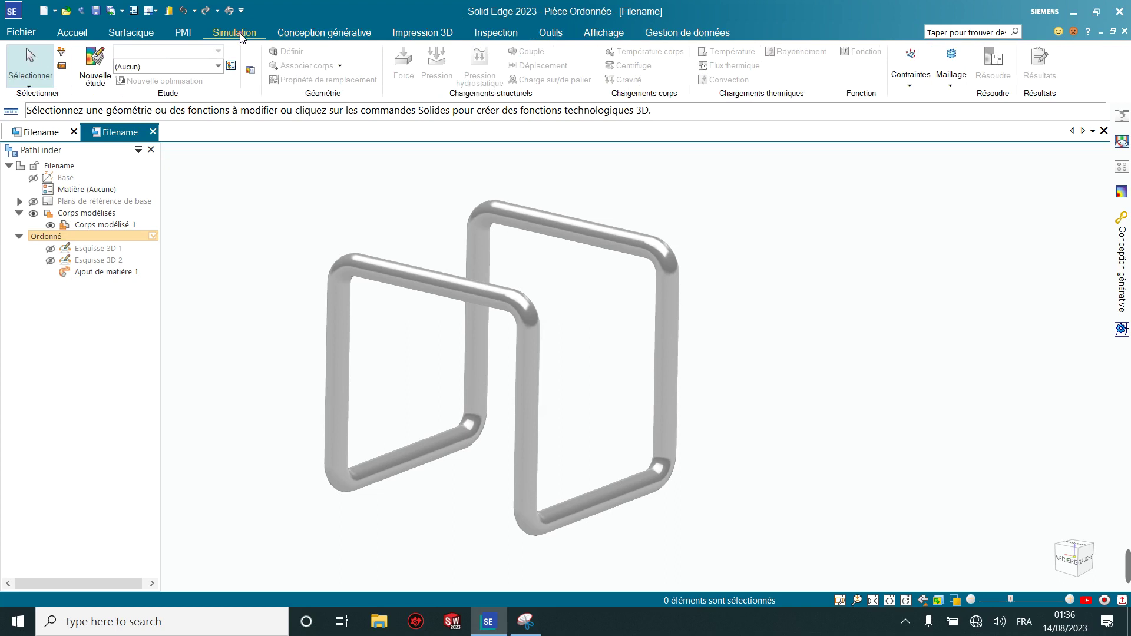
click(172, 34)
click(143, 34)
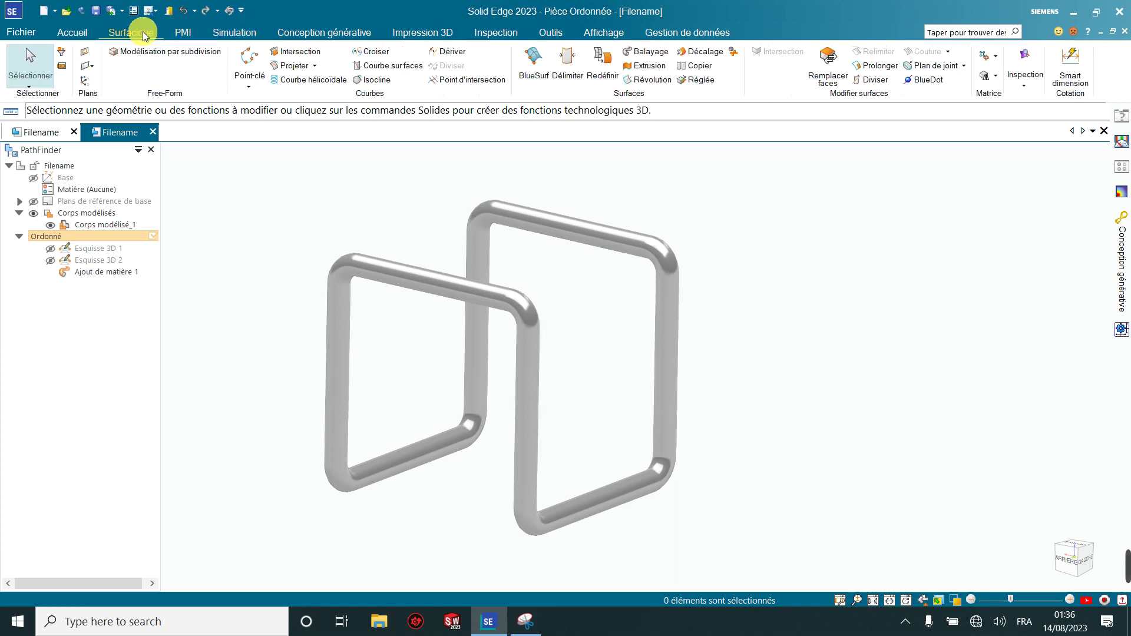
click(180, 32)
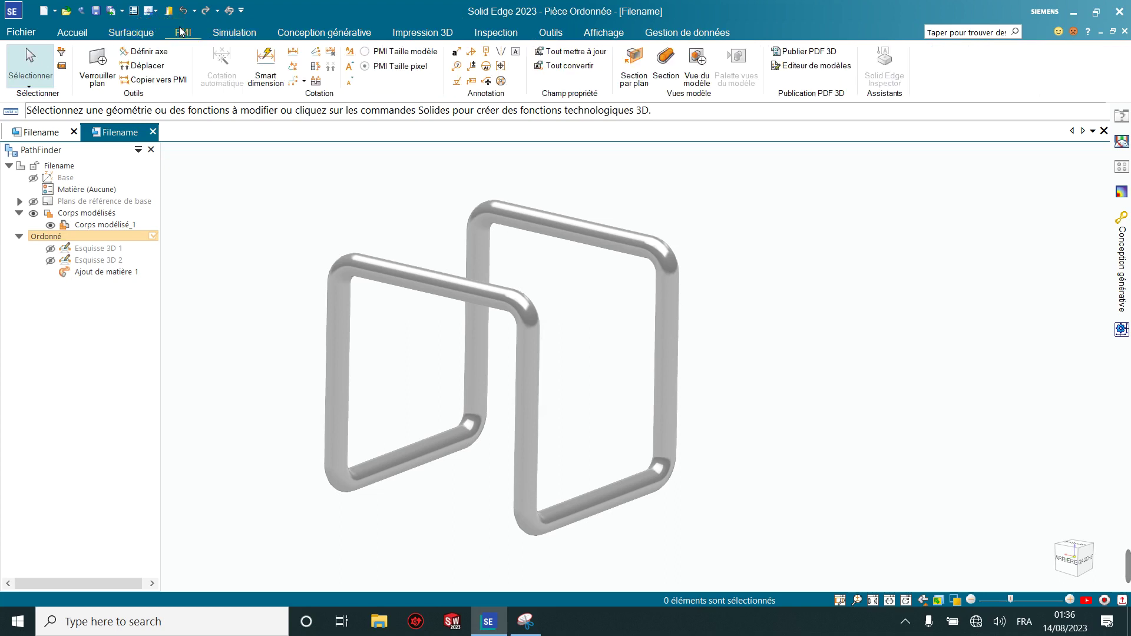
- Start a Section par plan on Droite (yz) with a Cyan cutting plane and adjust its direction
click(20, 202)
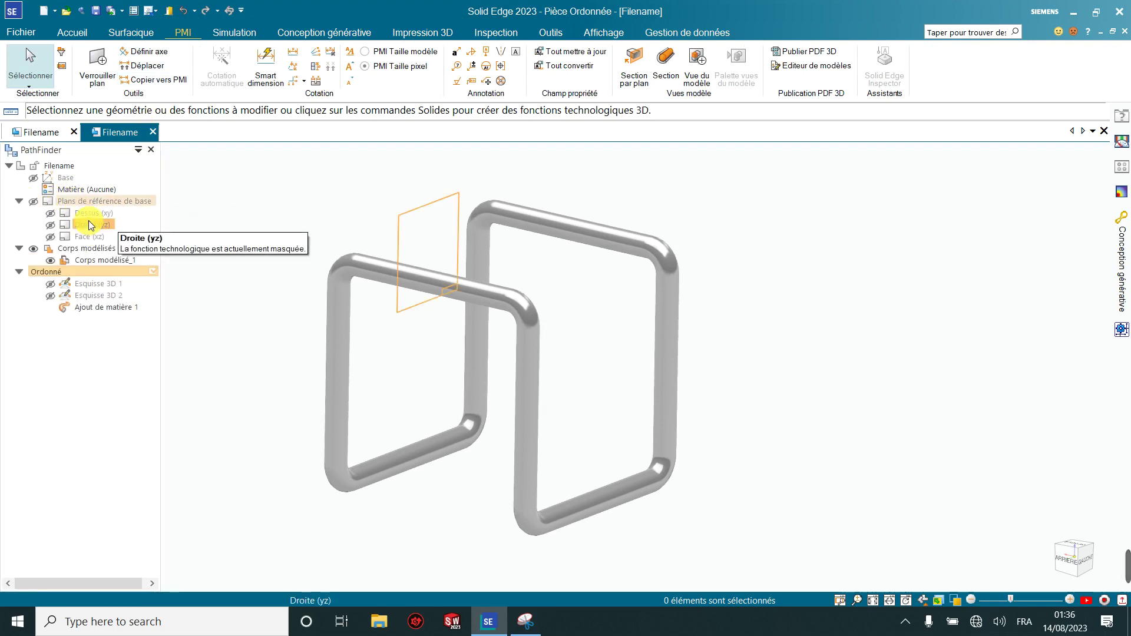
click(88, 223)
click(633, 68)
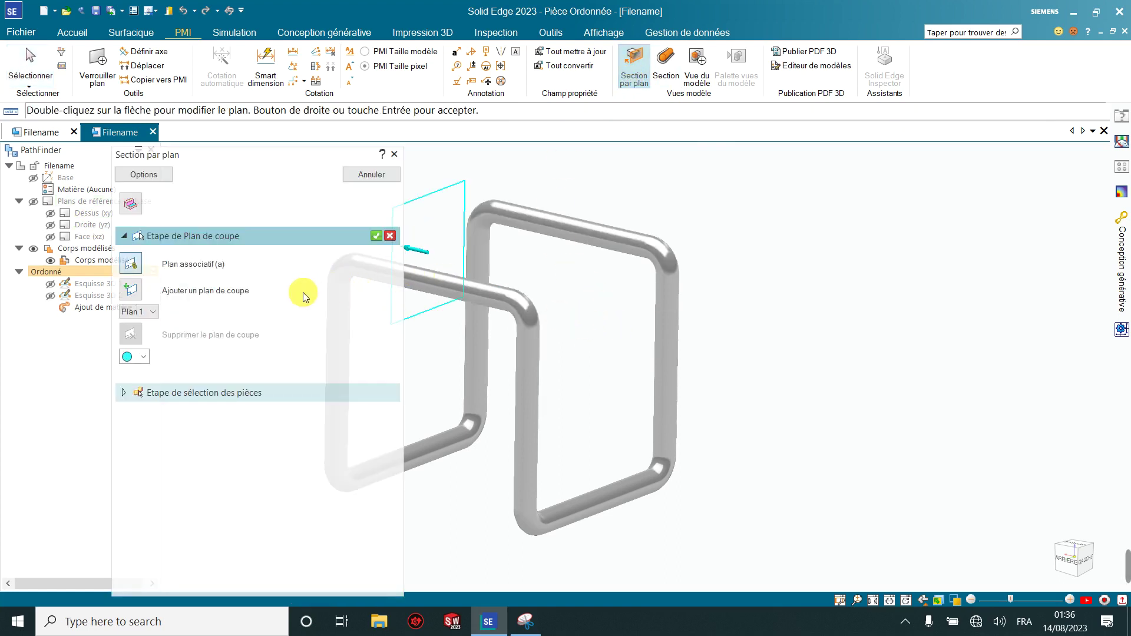
click(143, 358)
click(142, 359)
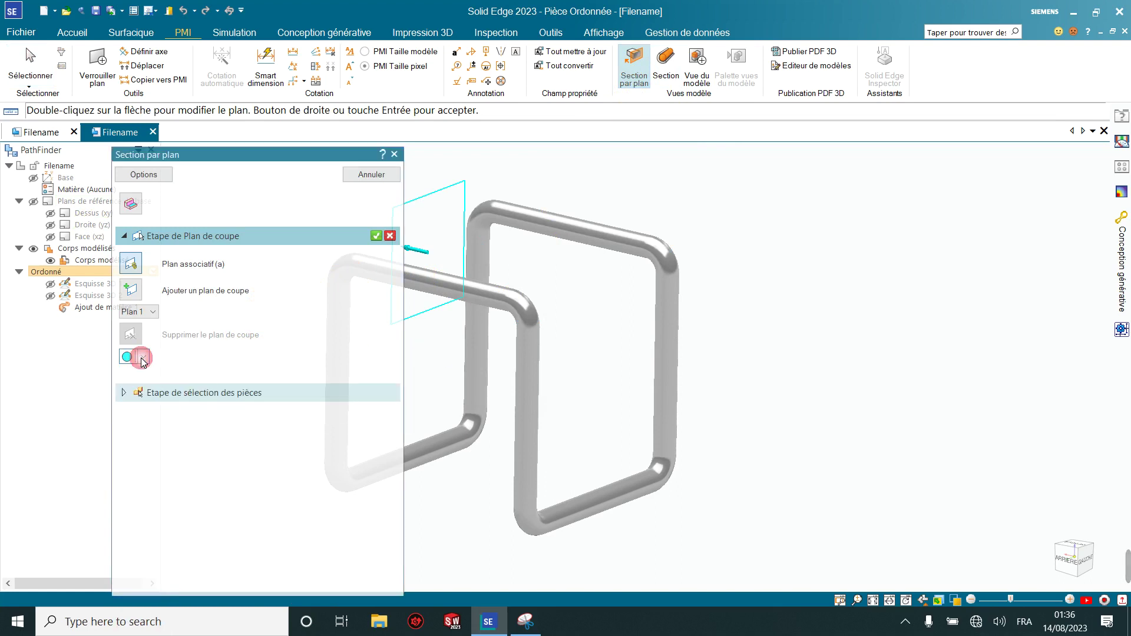
scroll(471, 375, down, 3)
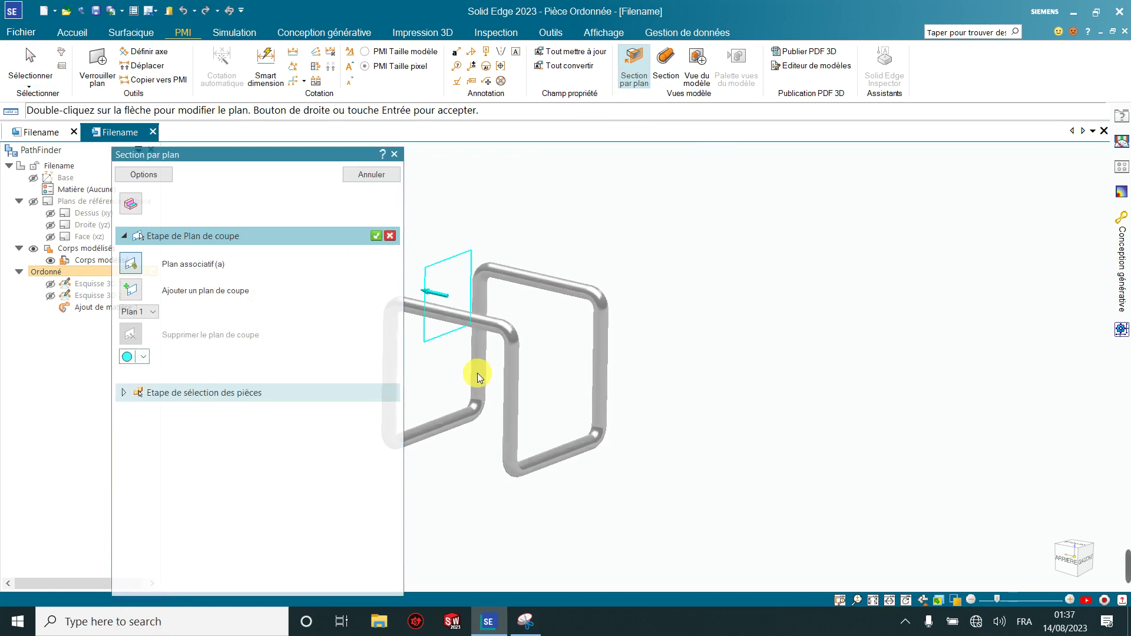
click(428, 294)
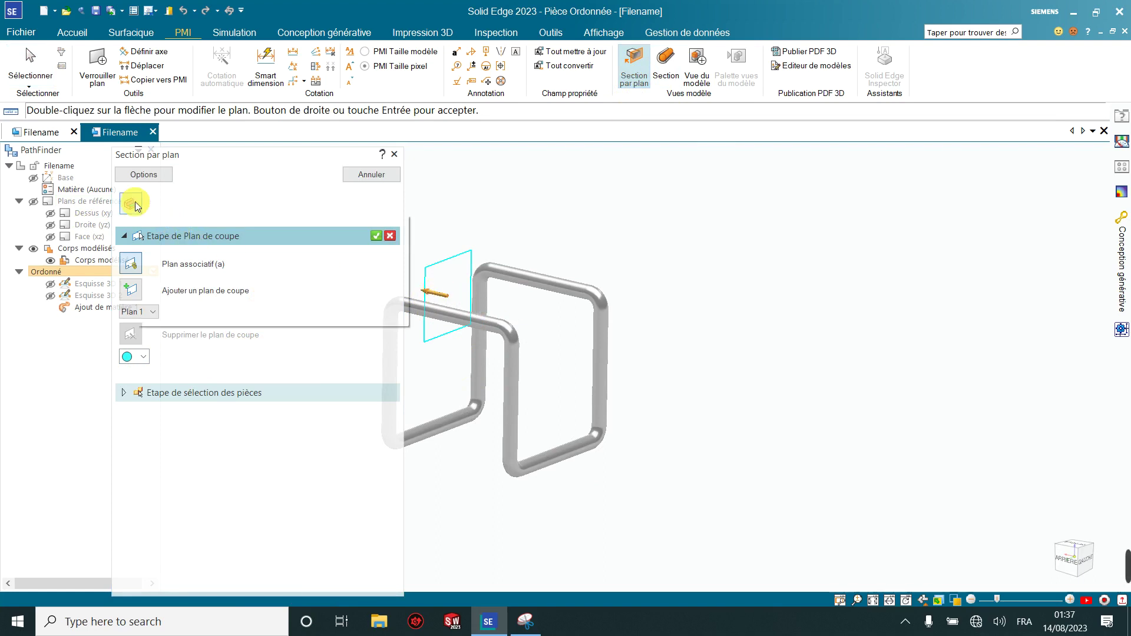
click(134, 203)
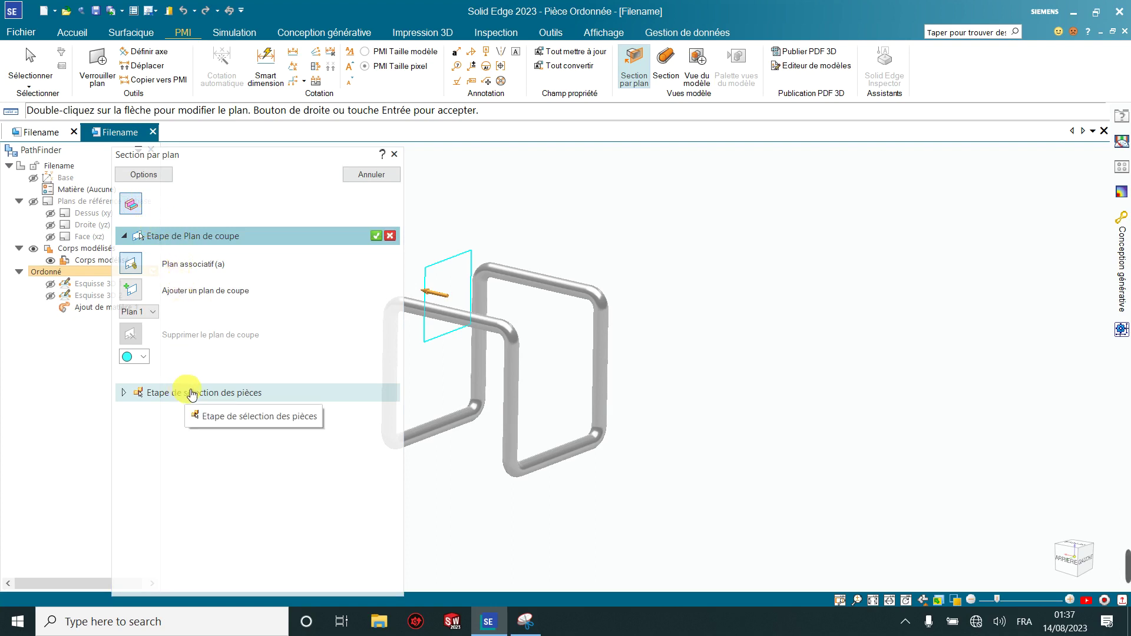
middle_drag(428, 405, 587, 471)
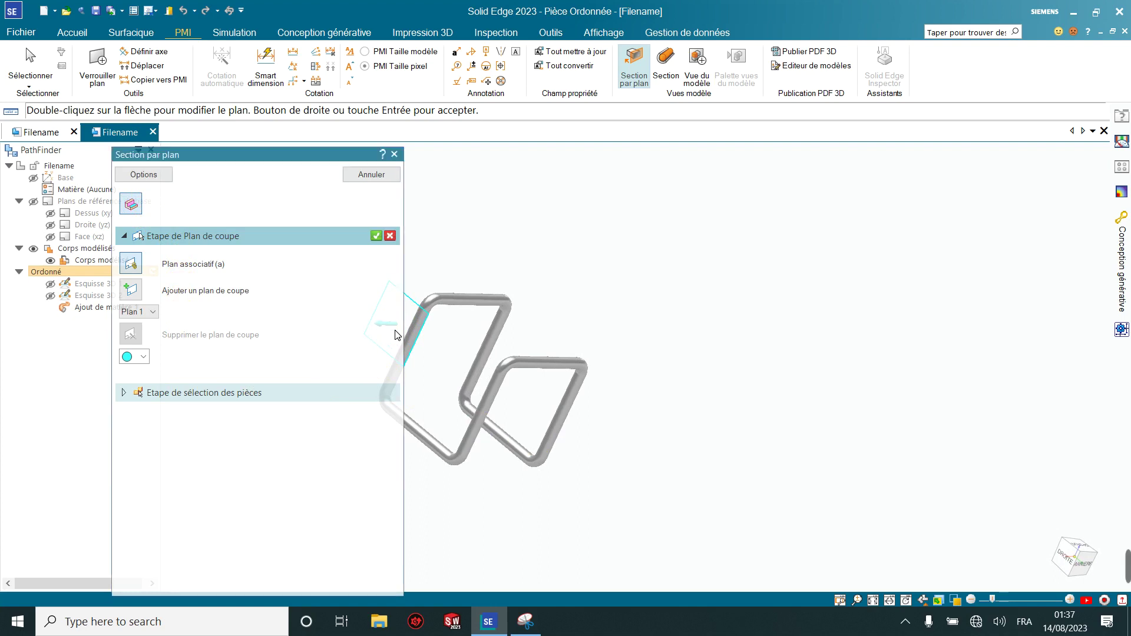
mouse_move(478, 342)
middle_down()
mouse_move(528, 388)
mouse_move(454, 393)
middle_up()
- Add a second cutting plane parallel to Dessus (xy), cutting all parts, and finish the section
click(184, 296)
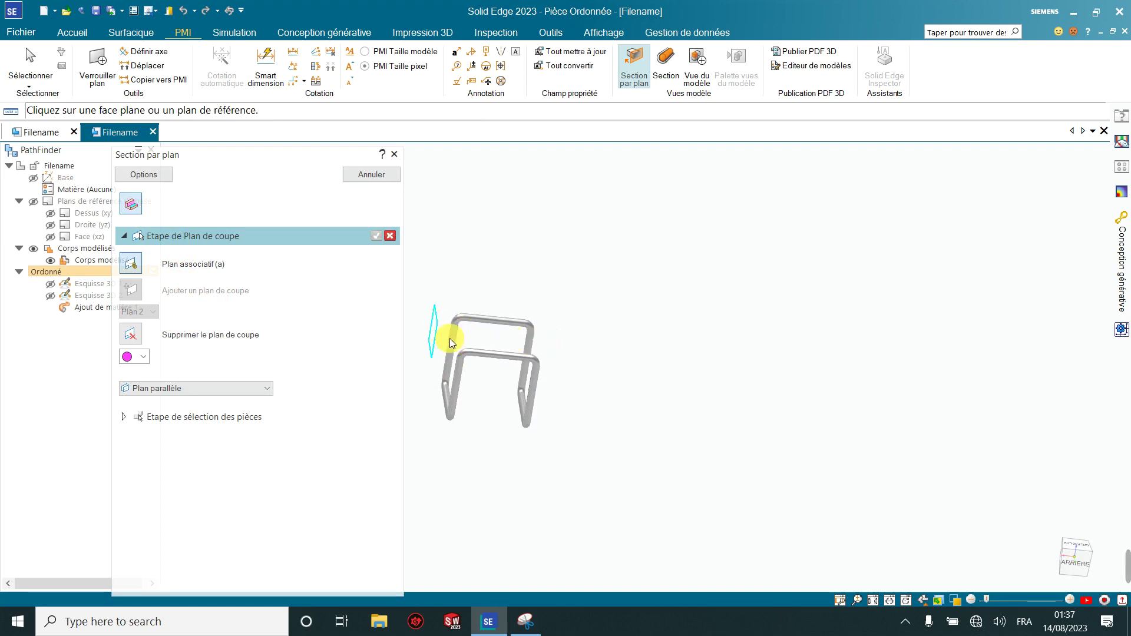
click(246, 387)
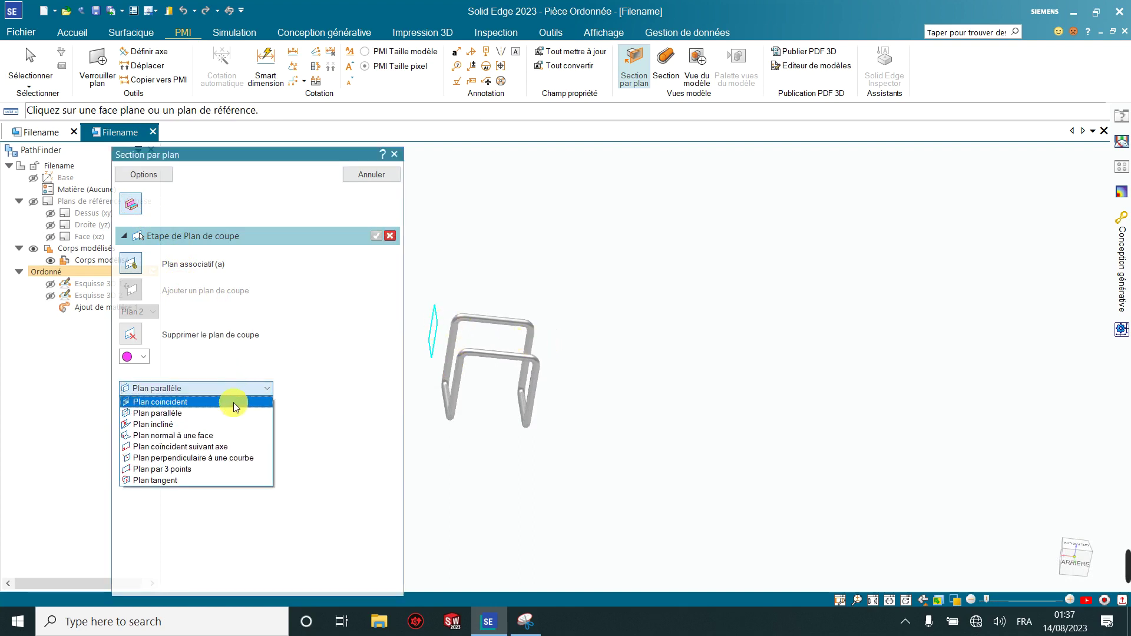
click(231, 413)
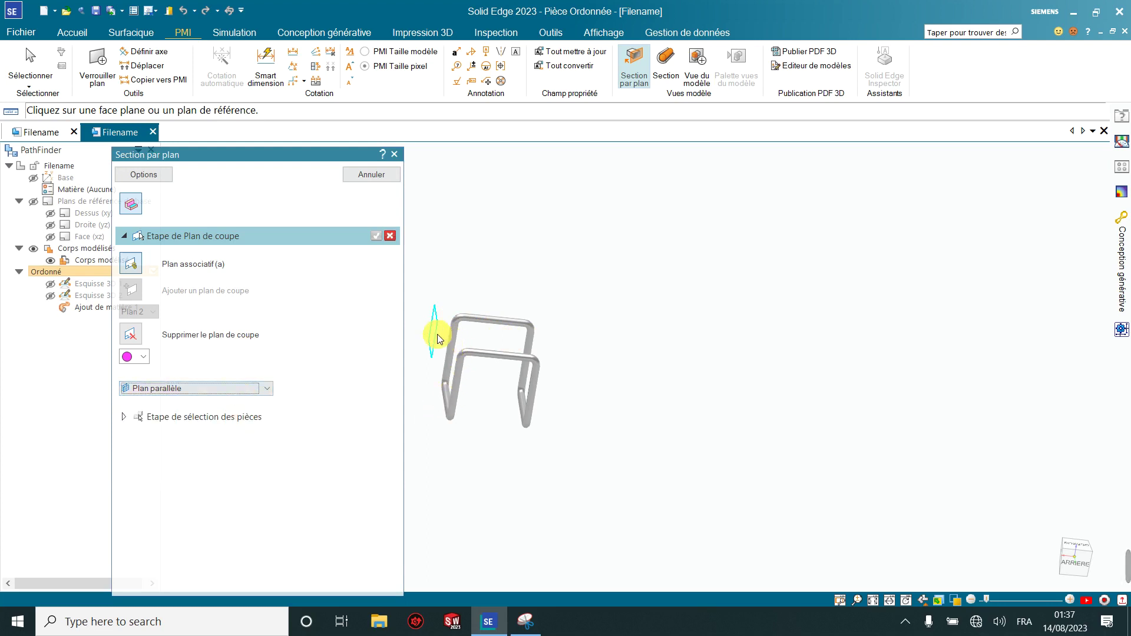
click(93, 216)
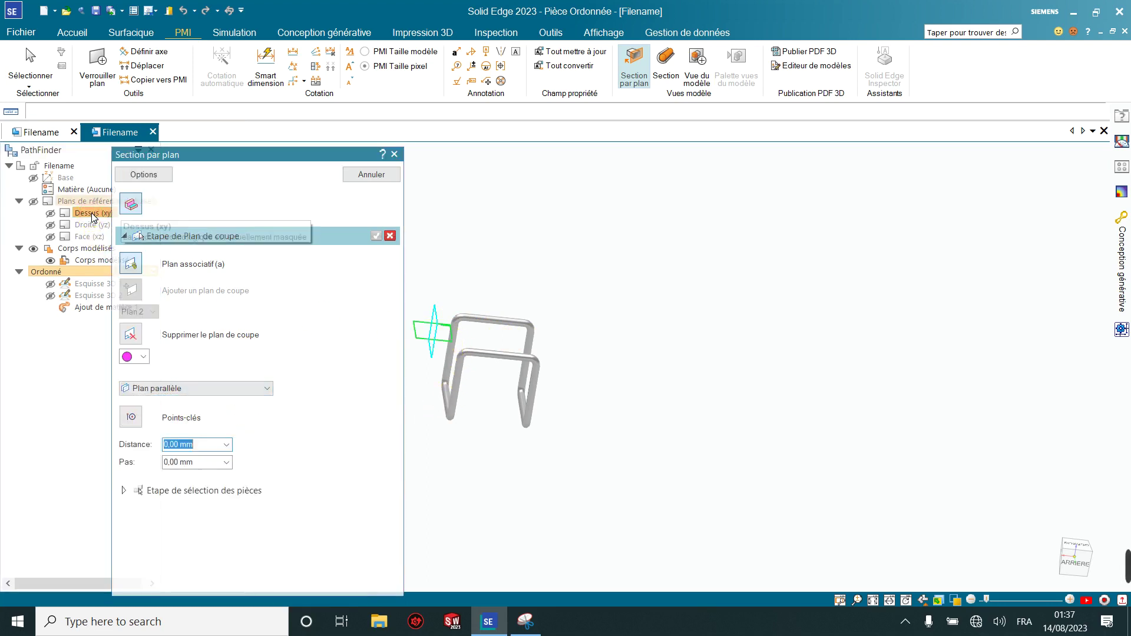
click(523, 377)
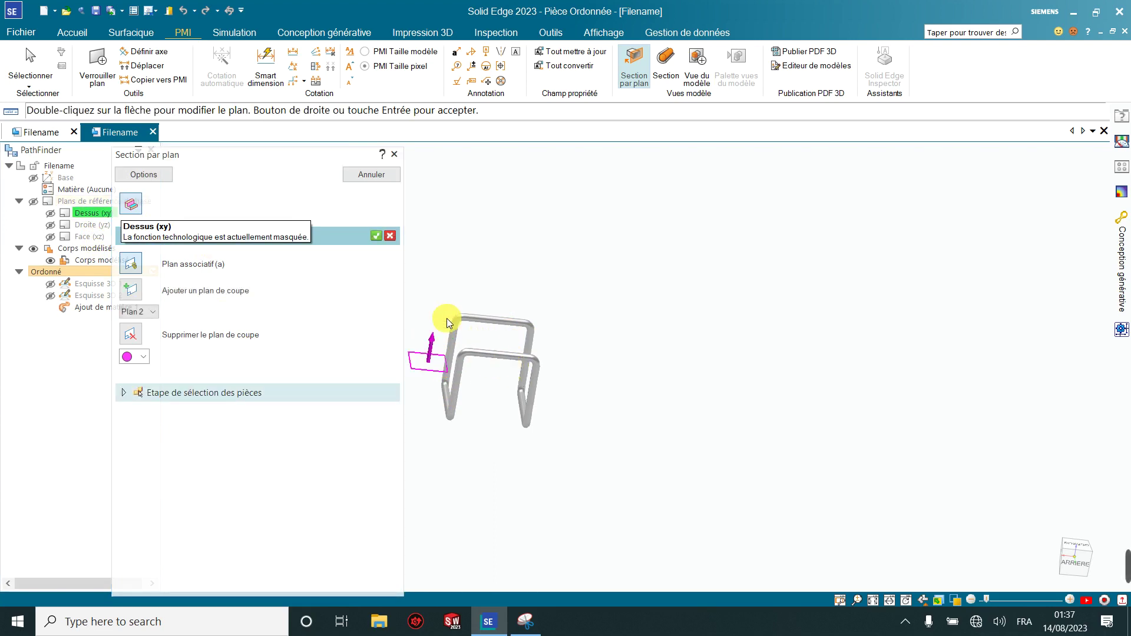
click(381, 240)
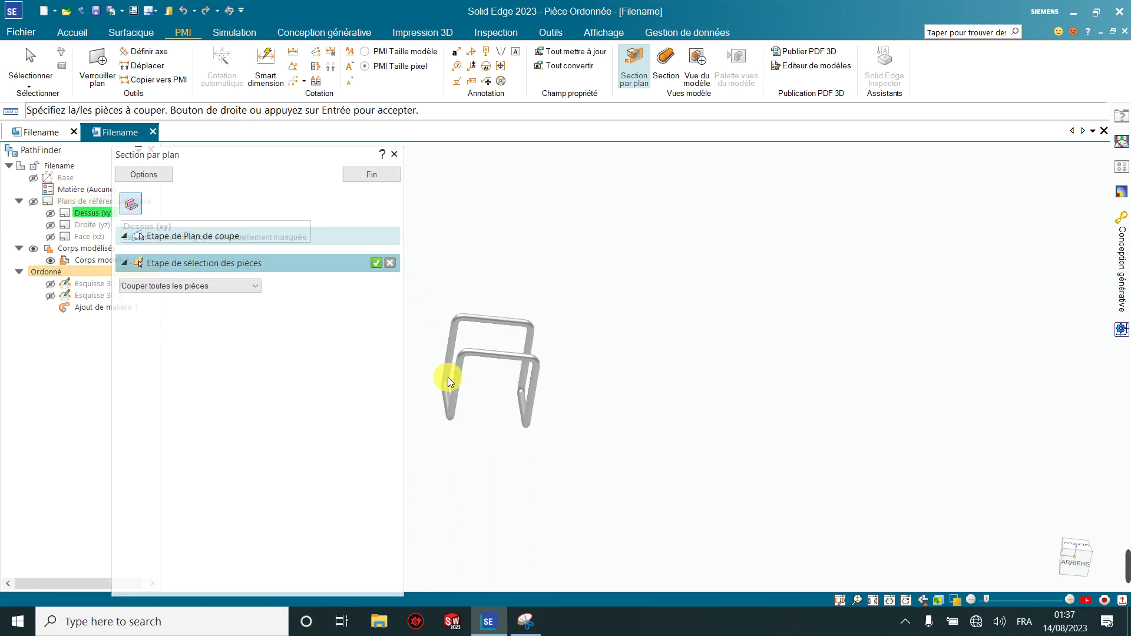
click(377, 263)
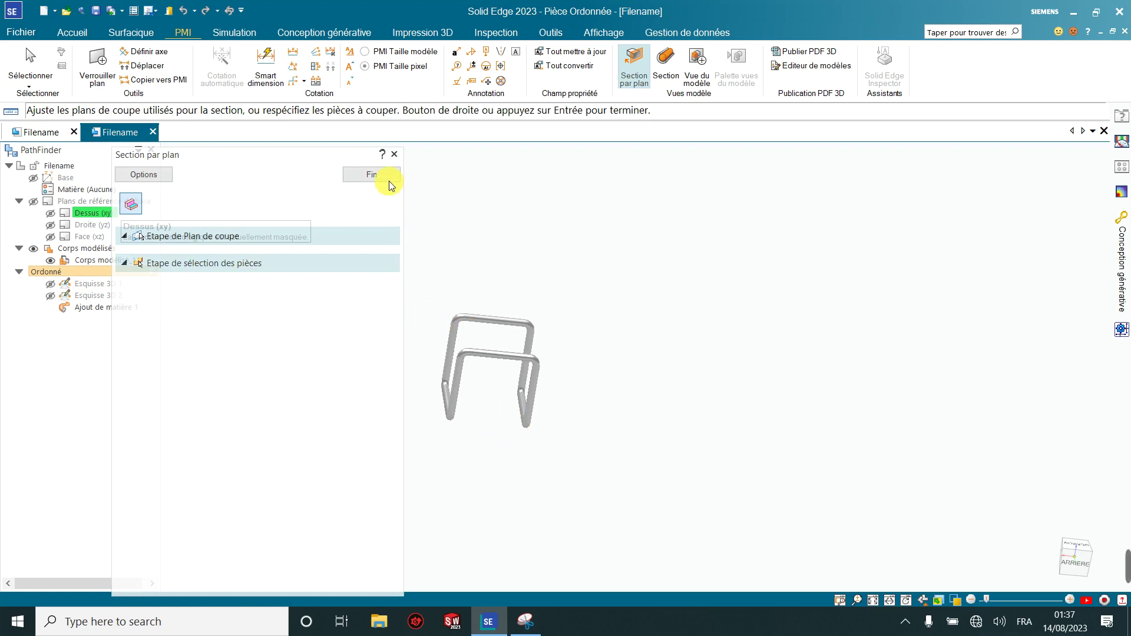
click(389, 181)
middle_drag(516, 441, 344, 344)
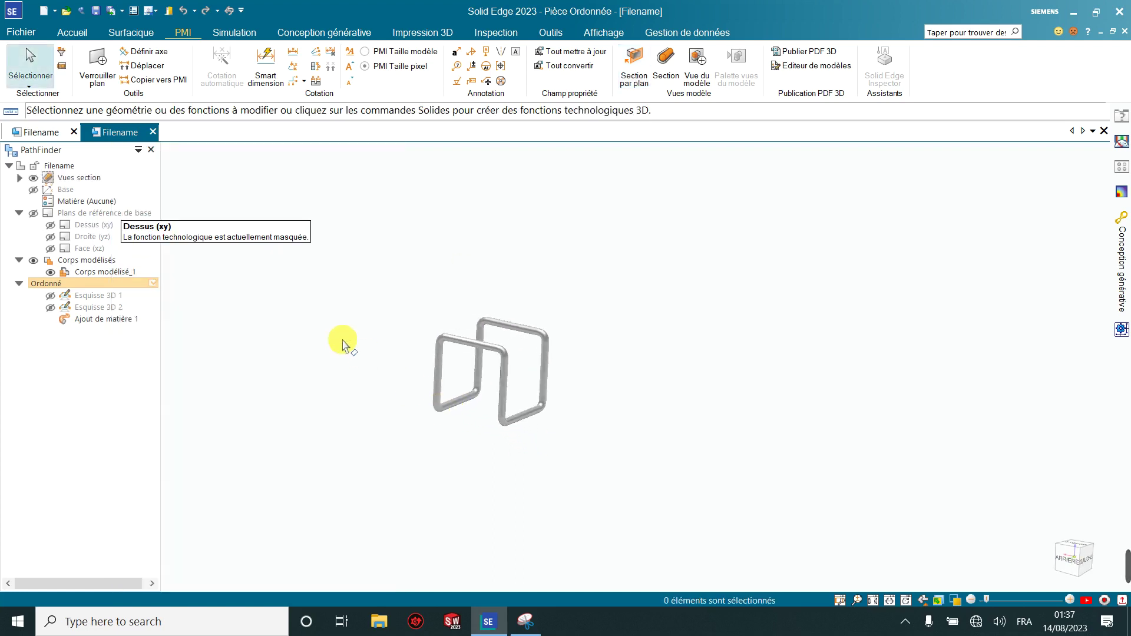
scroll(619, 378, up, 2)
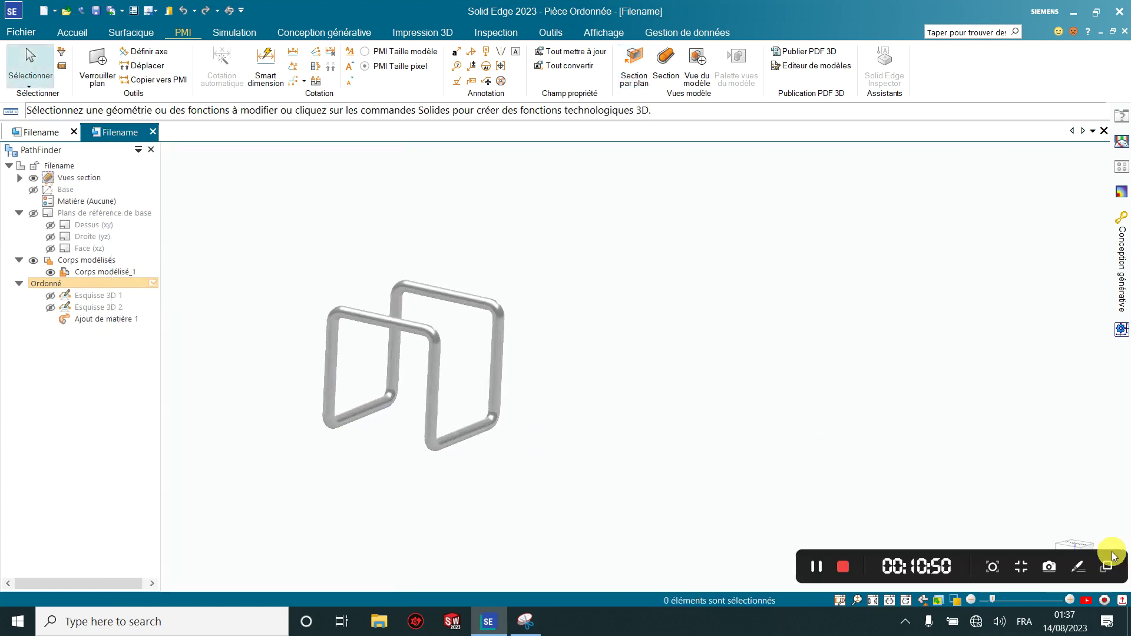